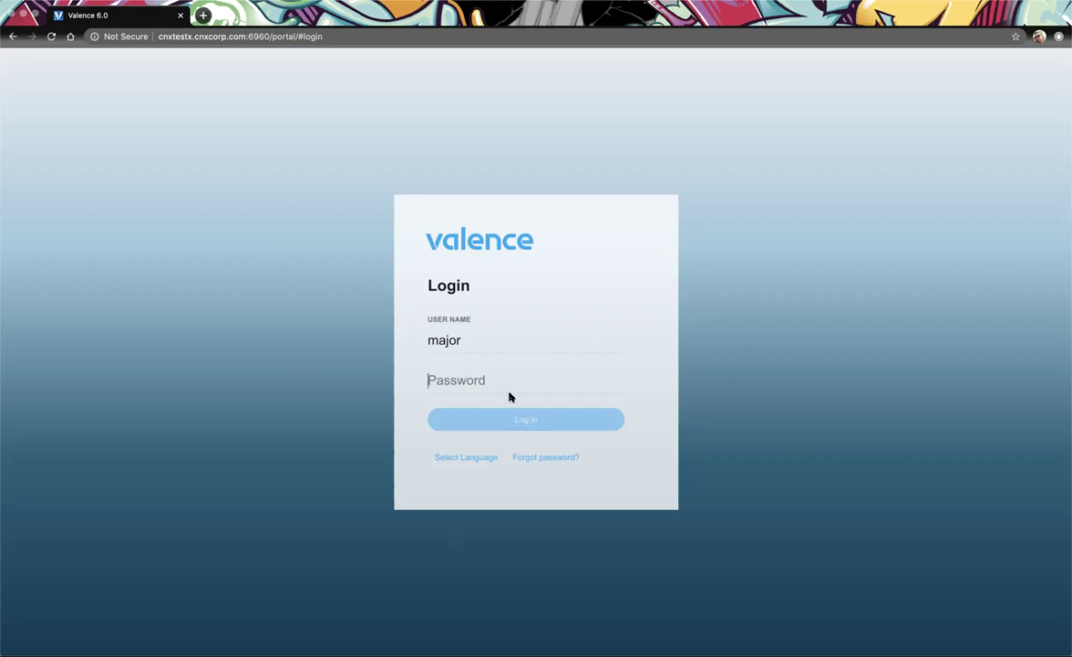
Log in with the account password, retrying after the no-response error
type("•••••••")
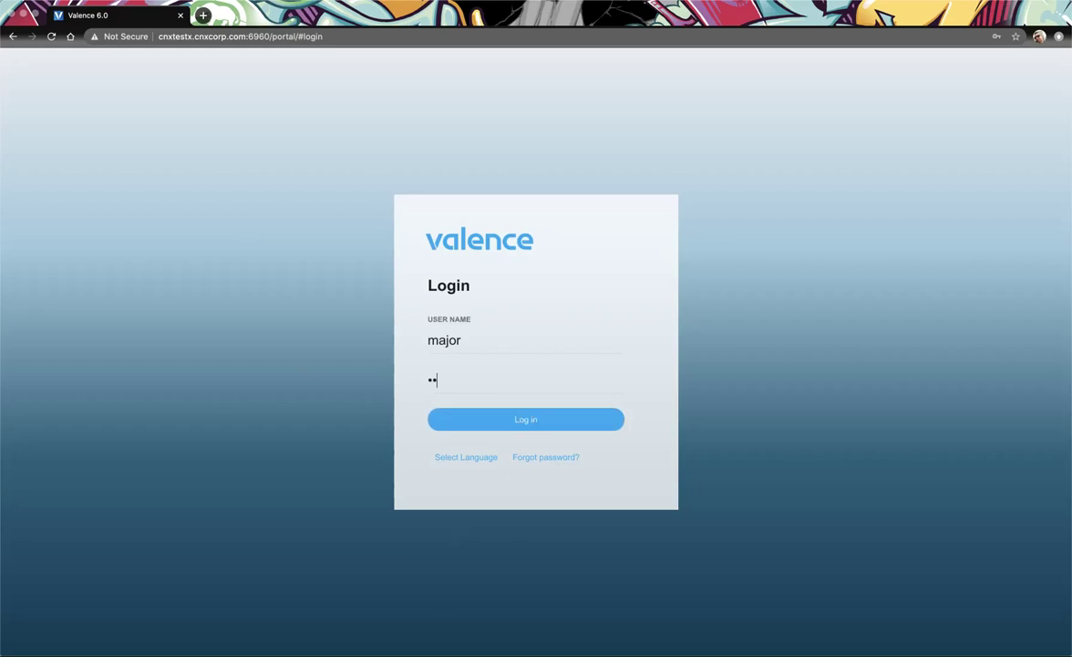
key("Return")
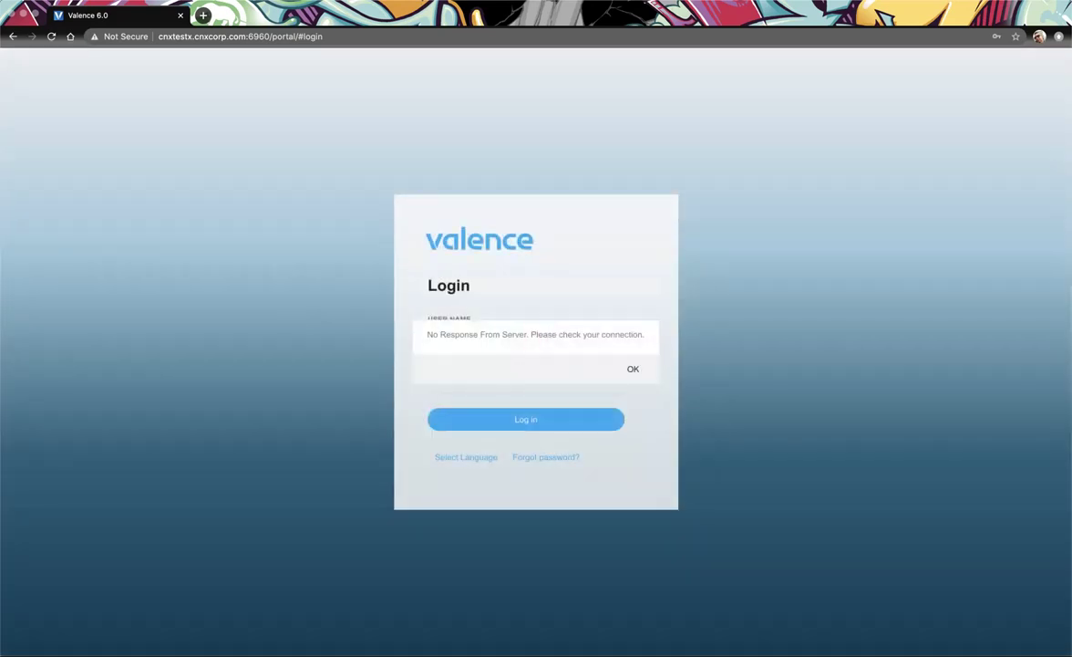
left_click(634, 370)
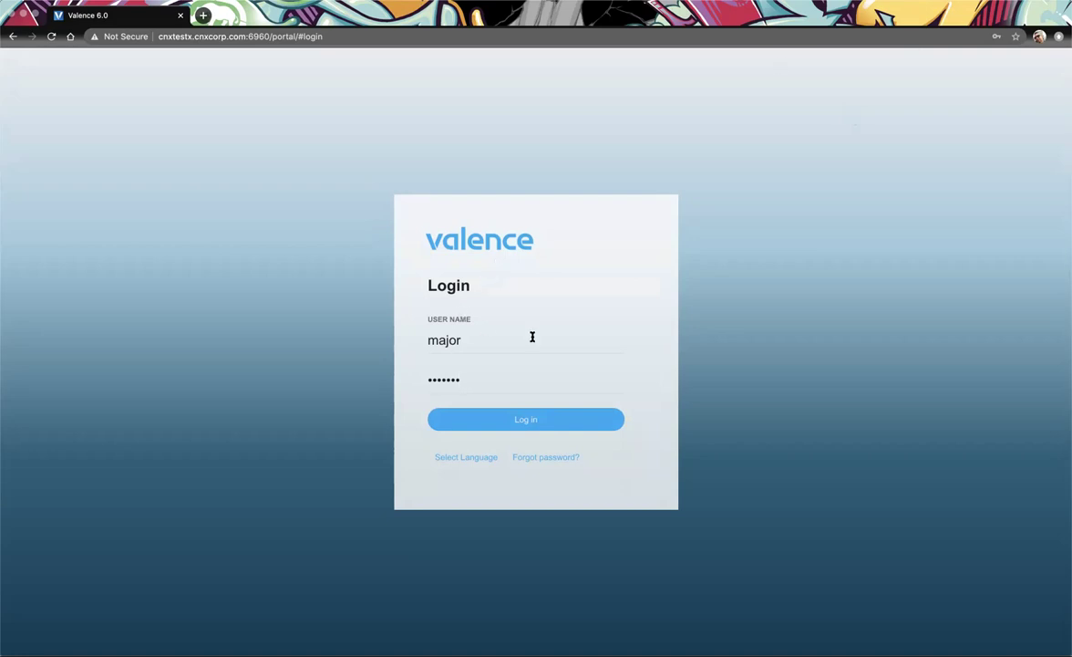
key("Return")
type("•••••••")
key("Return")
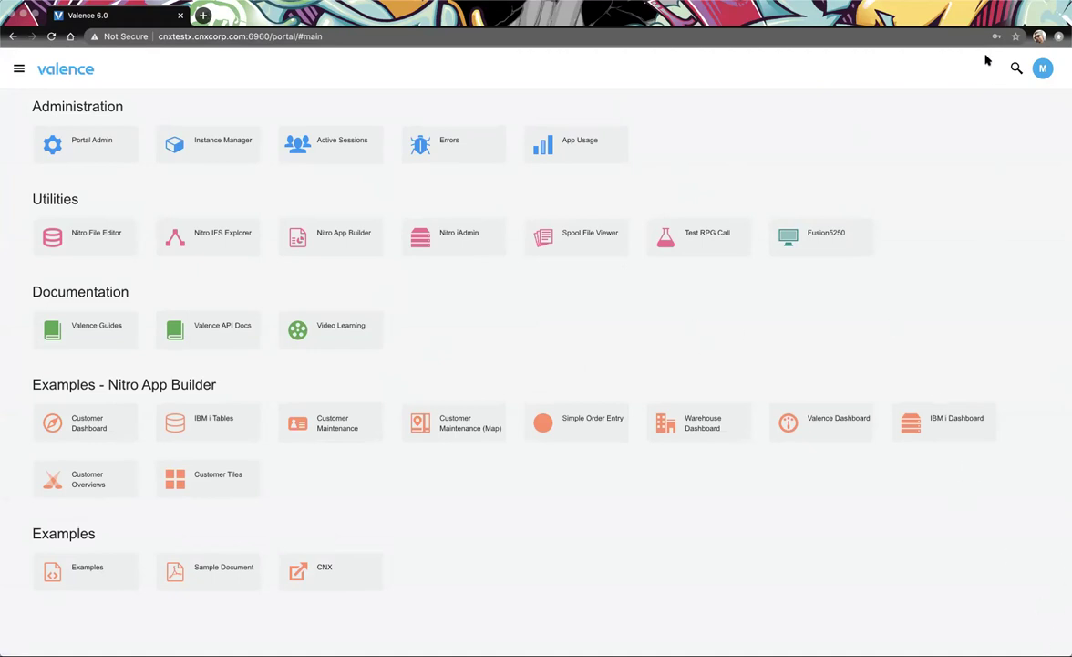
double_click(1065, 11)
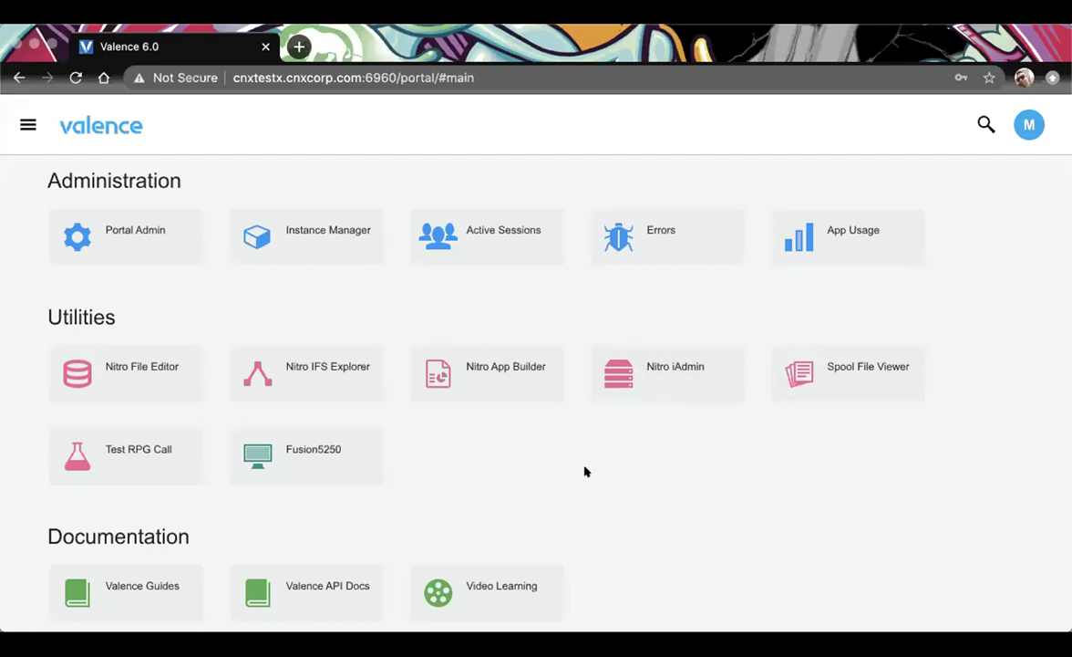
scroll(583, 469, "down", 3)
scroll(586, 471, "down", 2)
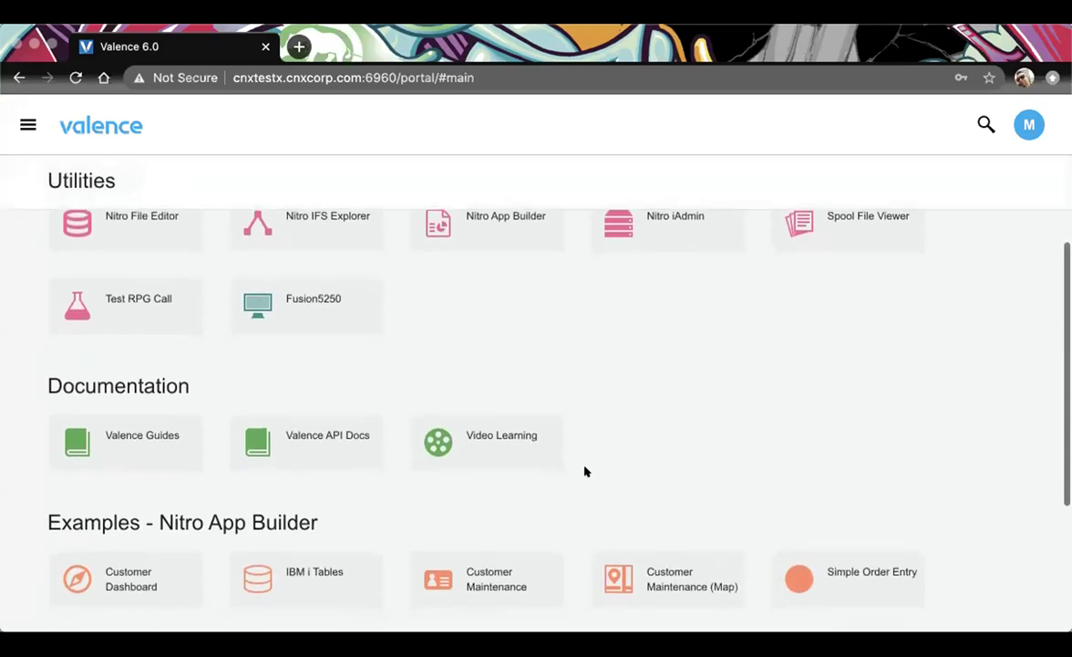
scroll(586, 471, "down", 5)
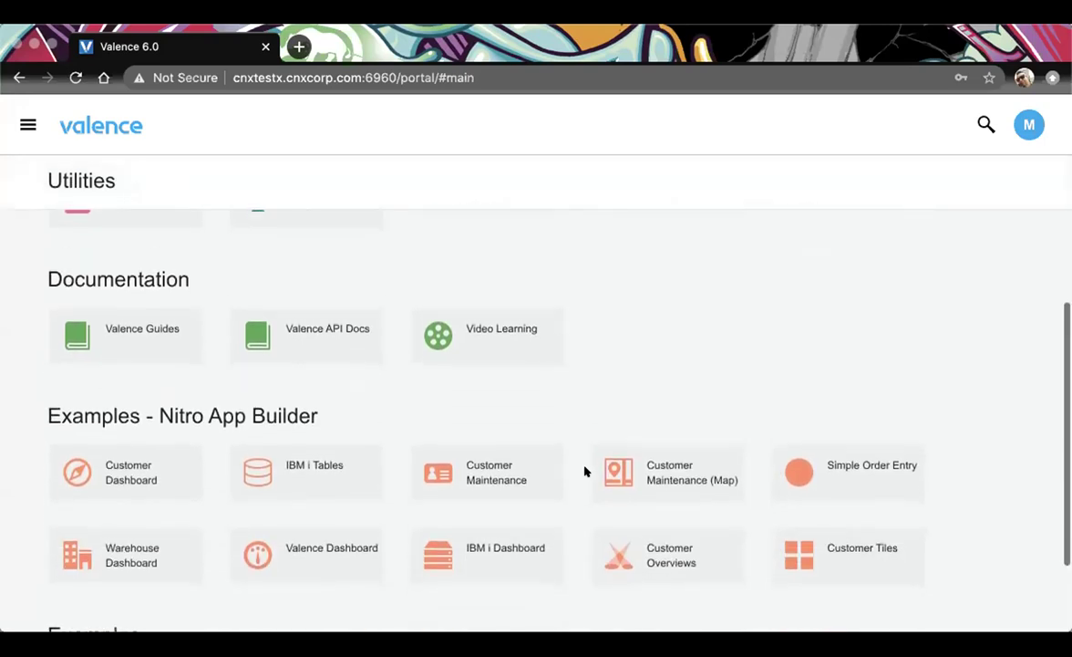
scroll(586, 470, "down", 2)
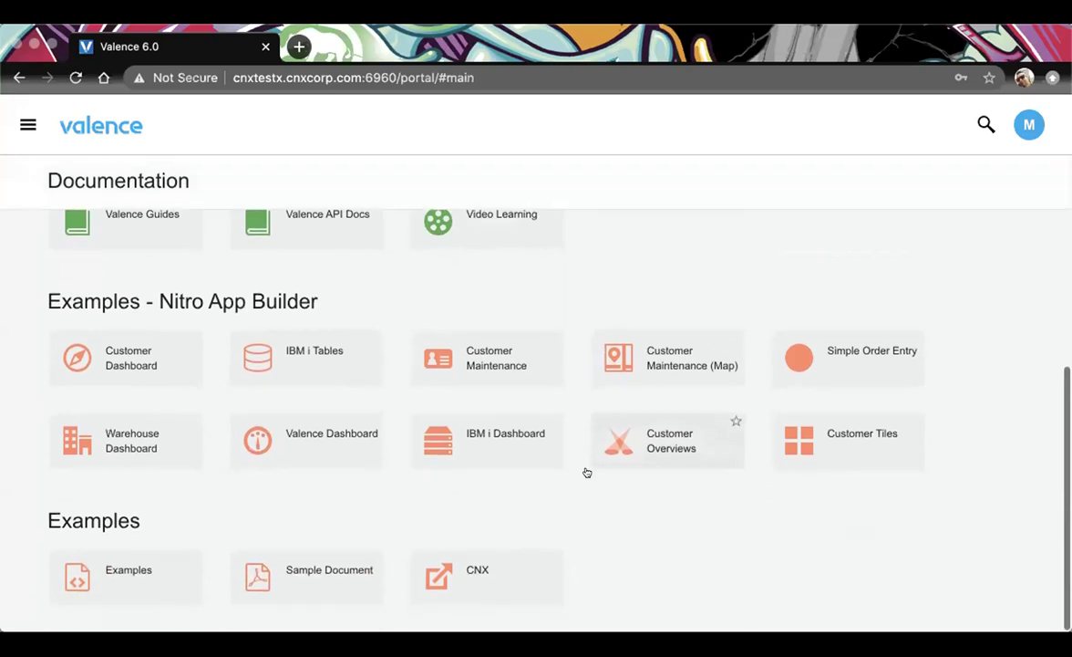
scroll(586, 471, "up", 8)
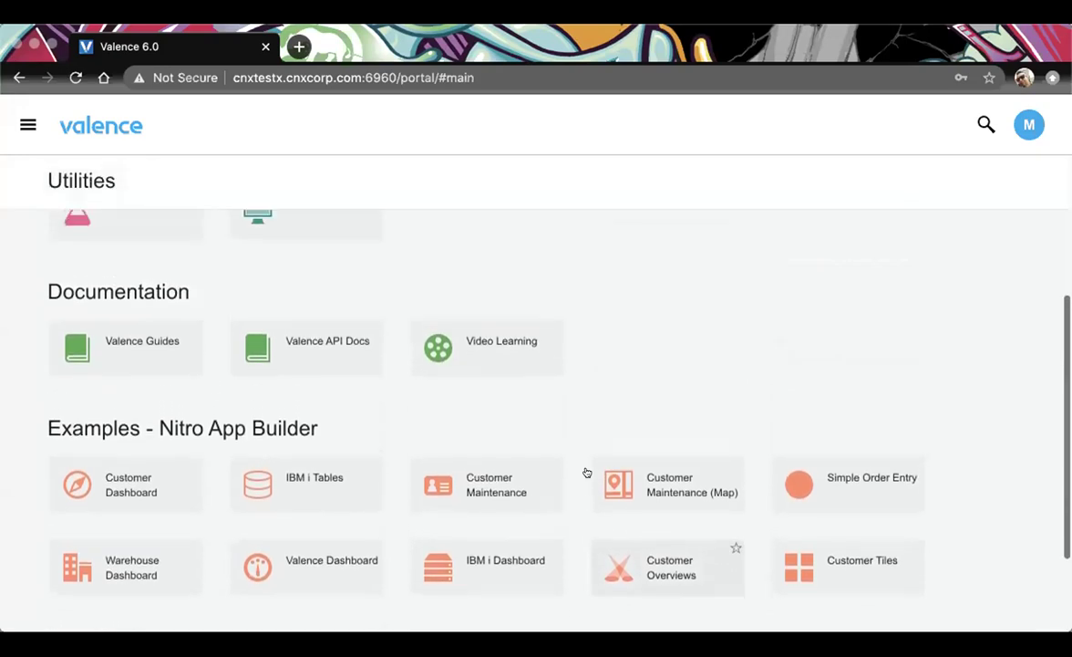
scroll(586, 472, "up", 3)
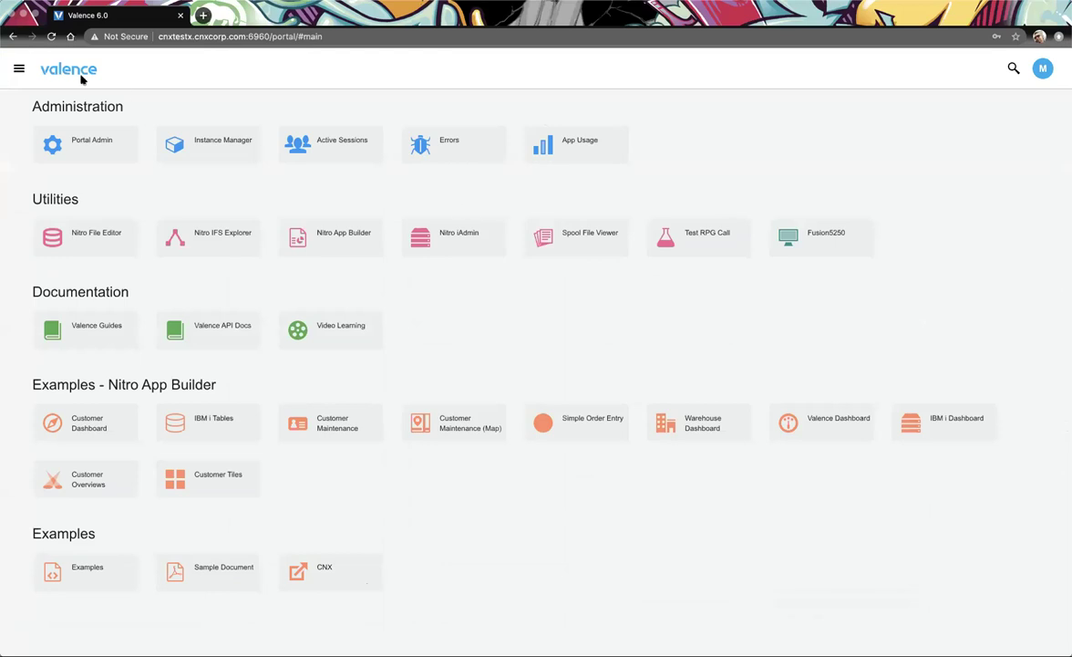
left_click(19, 70)
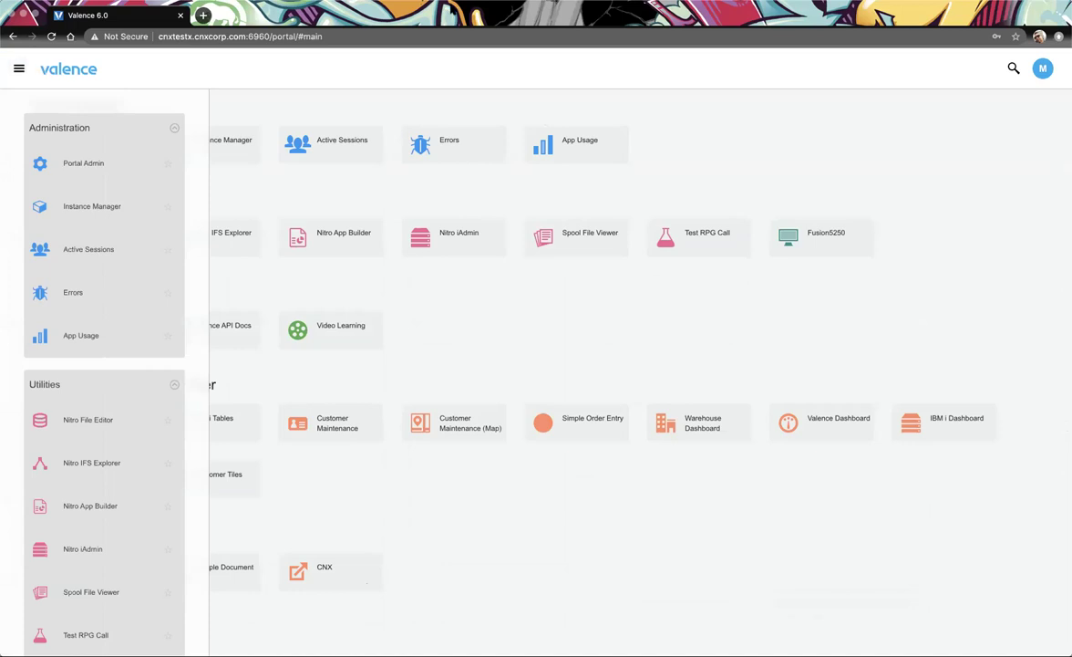
left_click(174, 129)
left_click(174, 169)
left_click(175, 213)
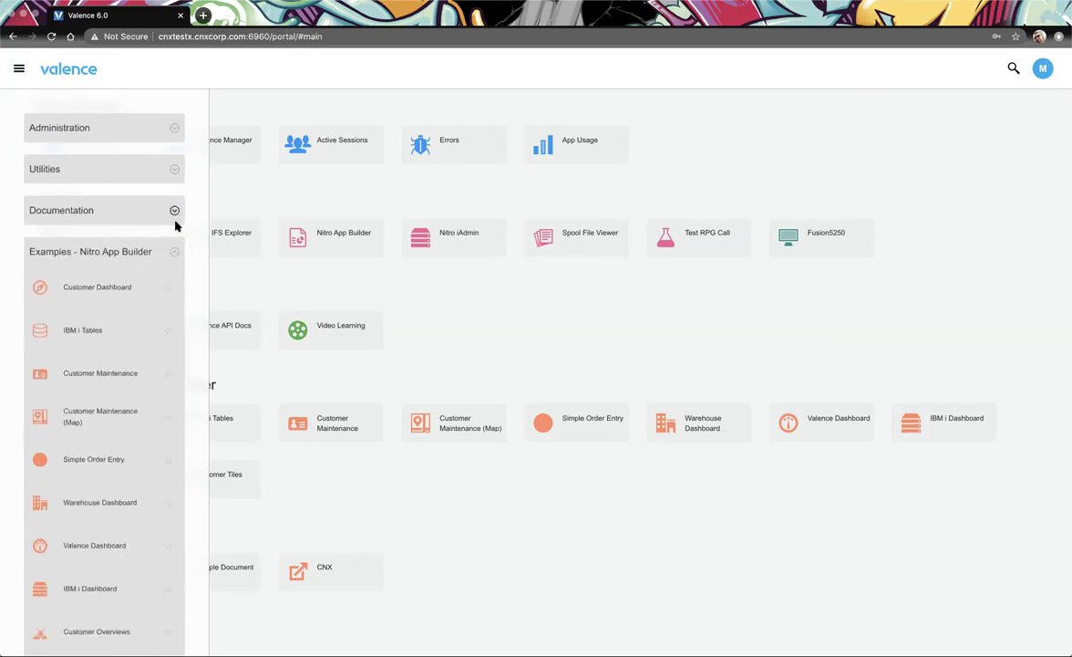
left_click(174, 251)
left_click(170, 291)
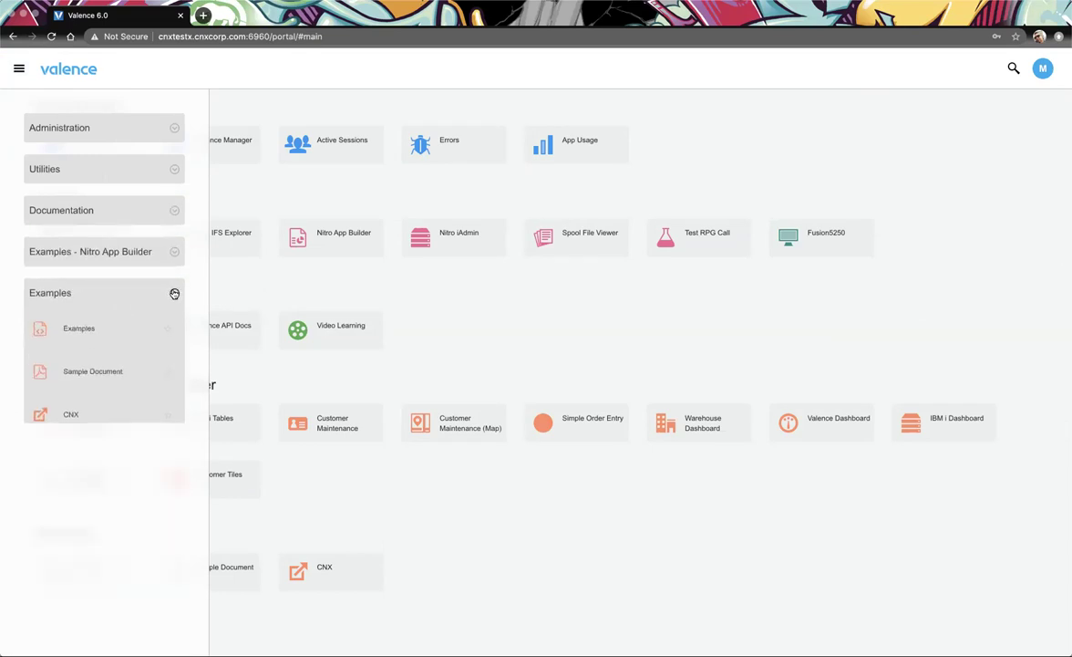
left_click(174, 130)
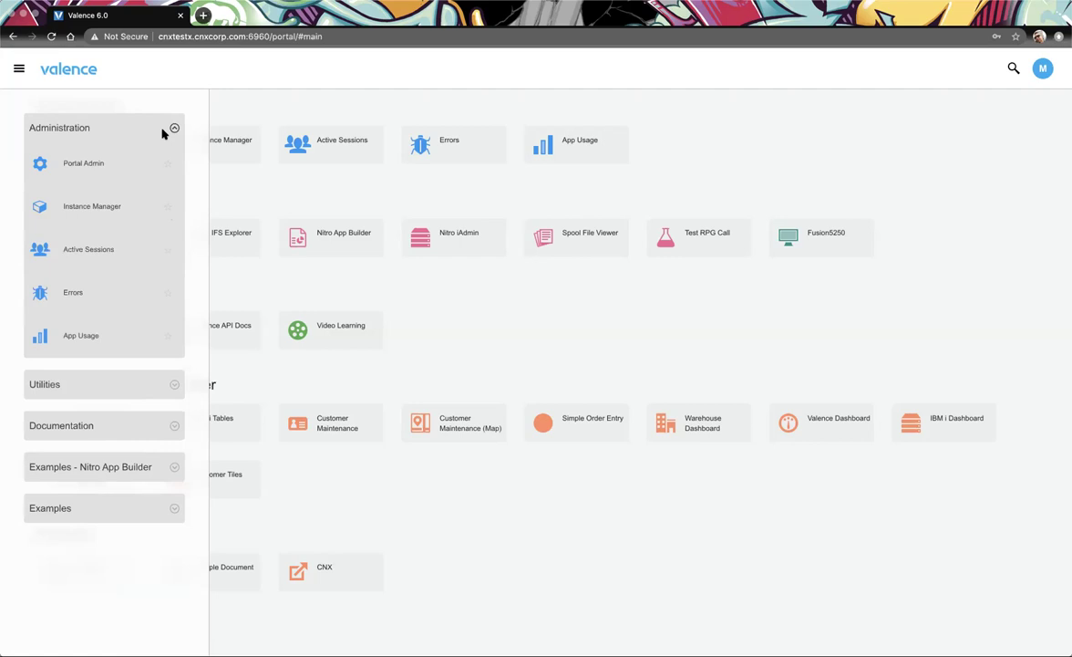
left_click(168, 166)
left_click(168, 166)
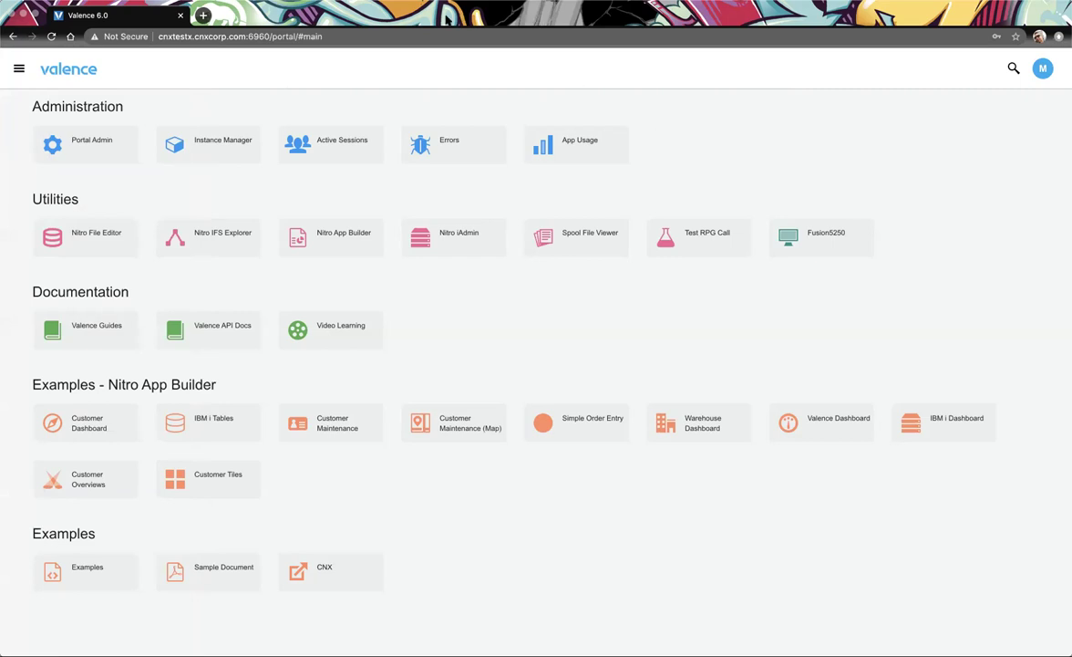
In portal settings, keep the Light theme and turn Monochrome icons on
left_click(1044, 69)
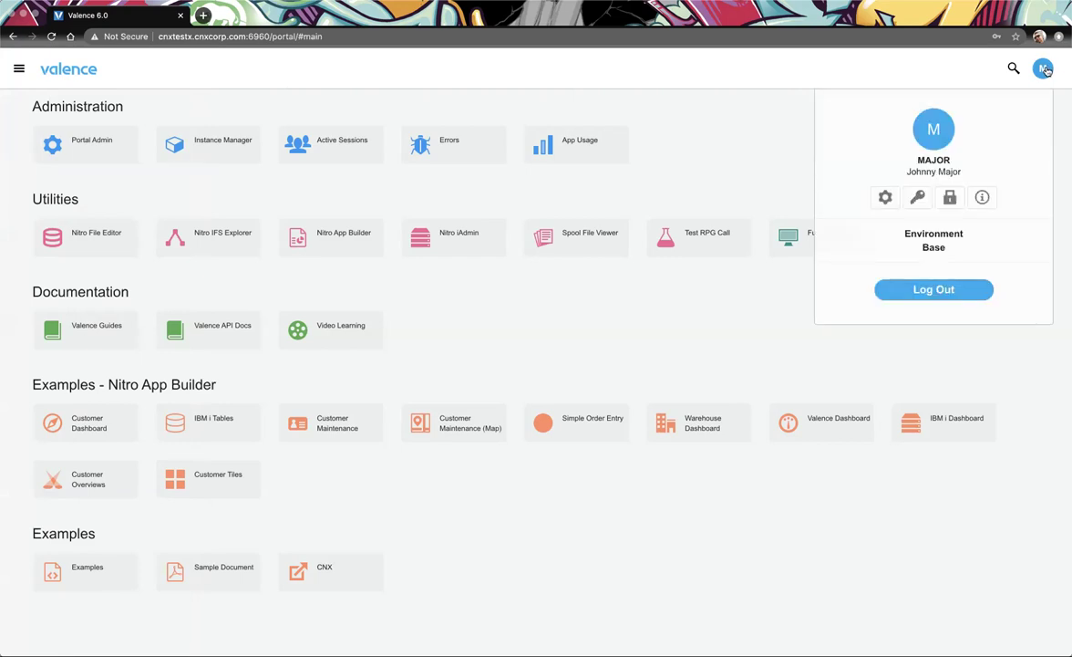
left_click(883, 200)
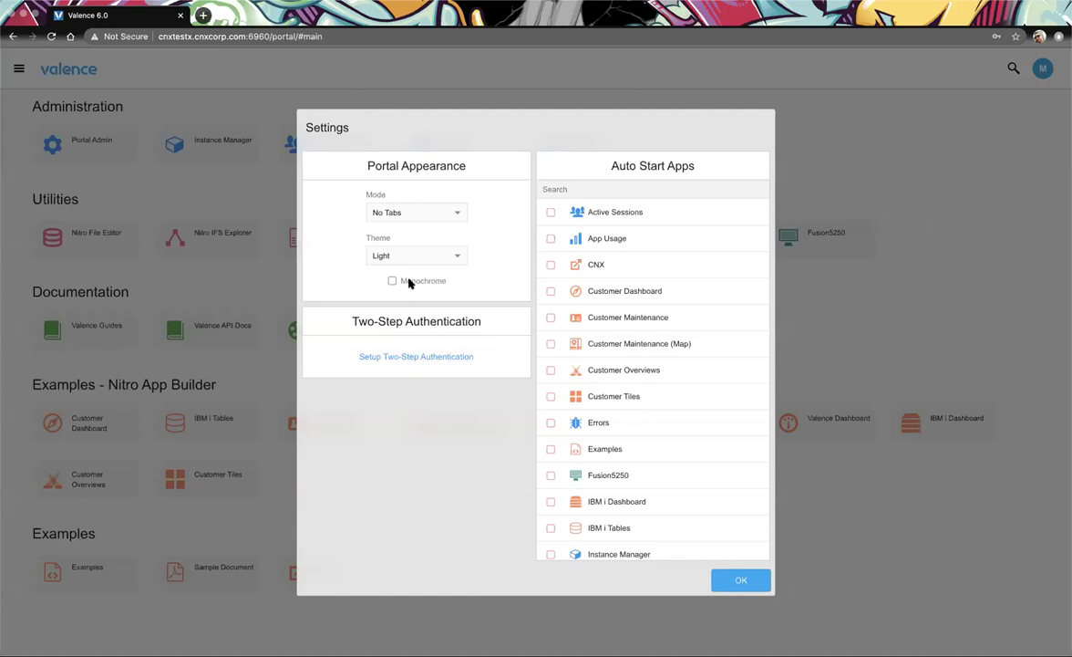
left_click(457, 258)
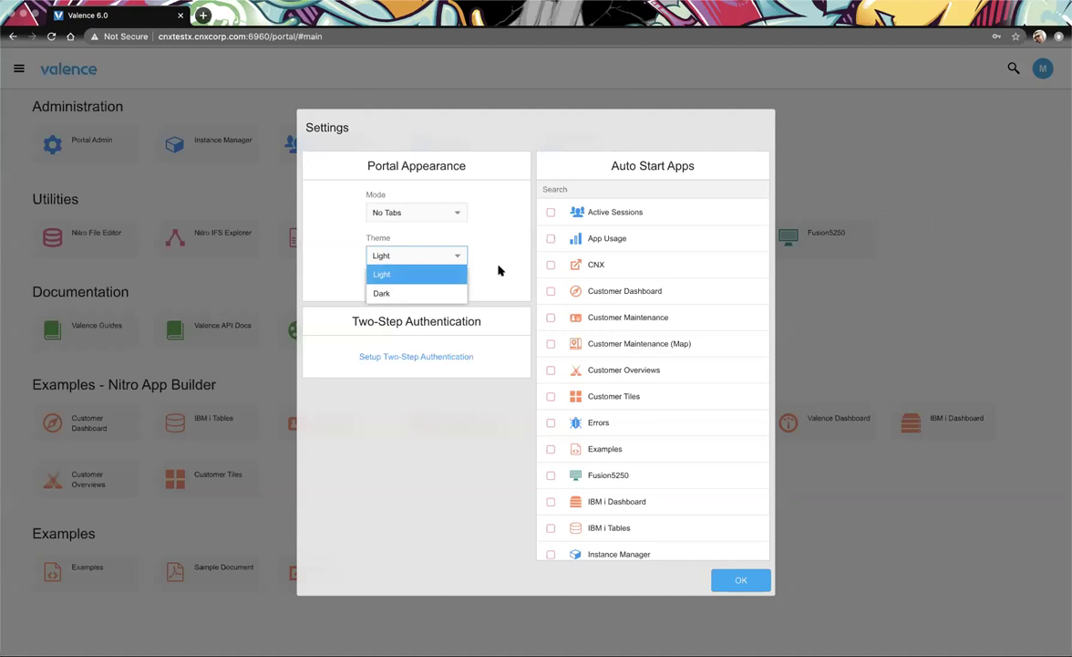
left_click(497, 272)
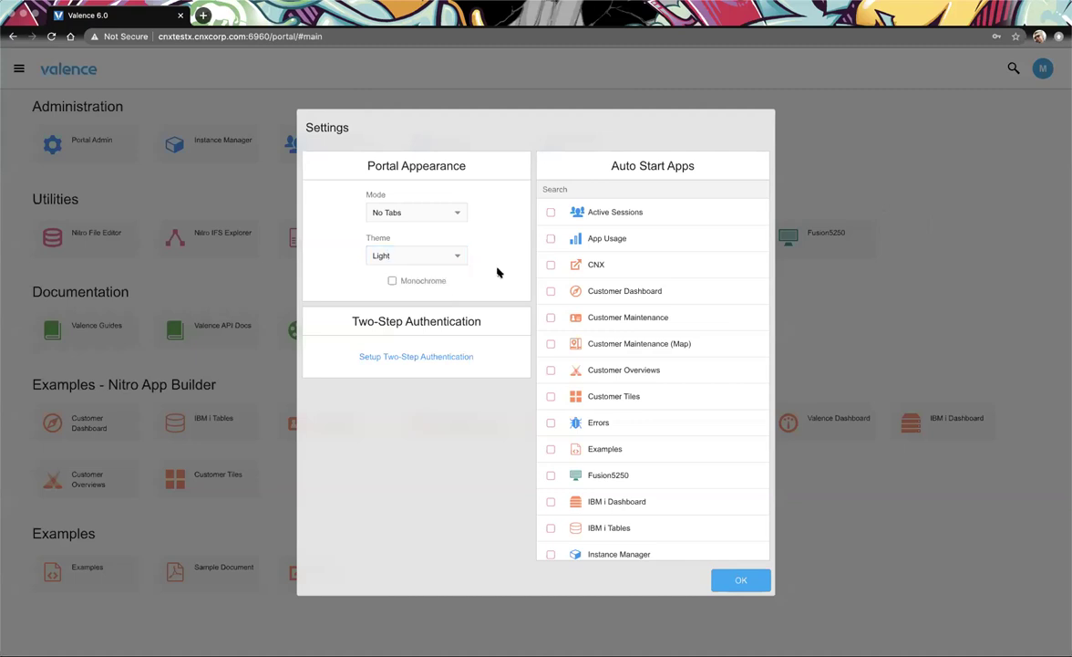
left_click(392, 282)
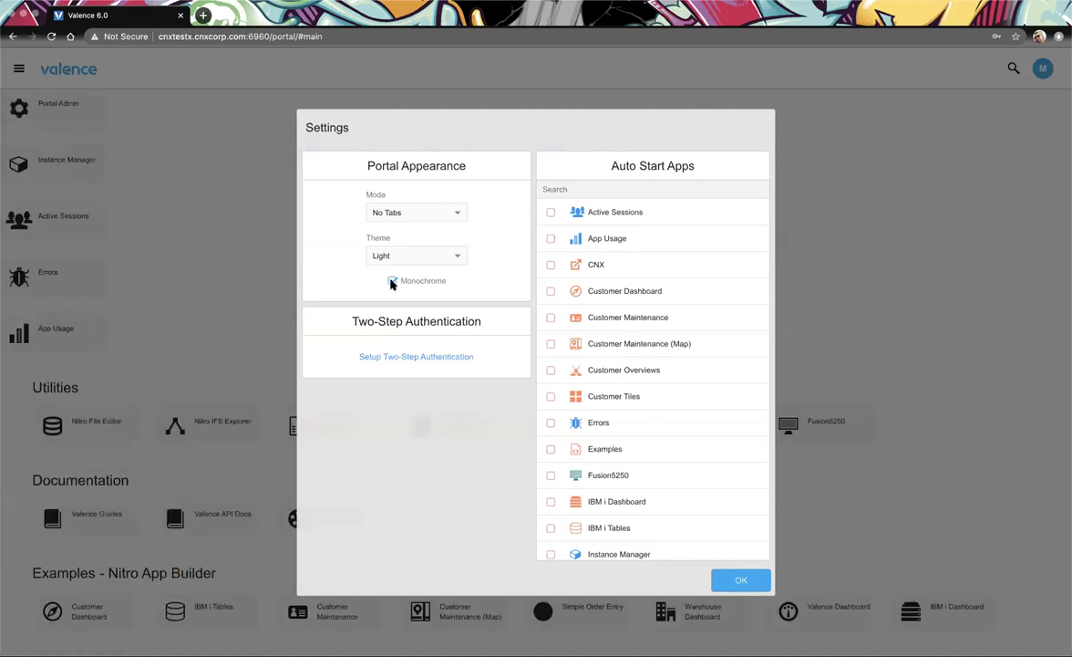
left_click(392, 281)
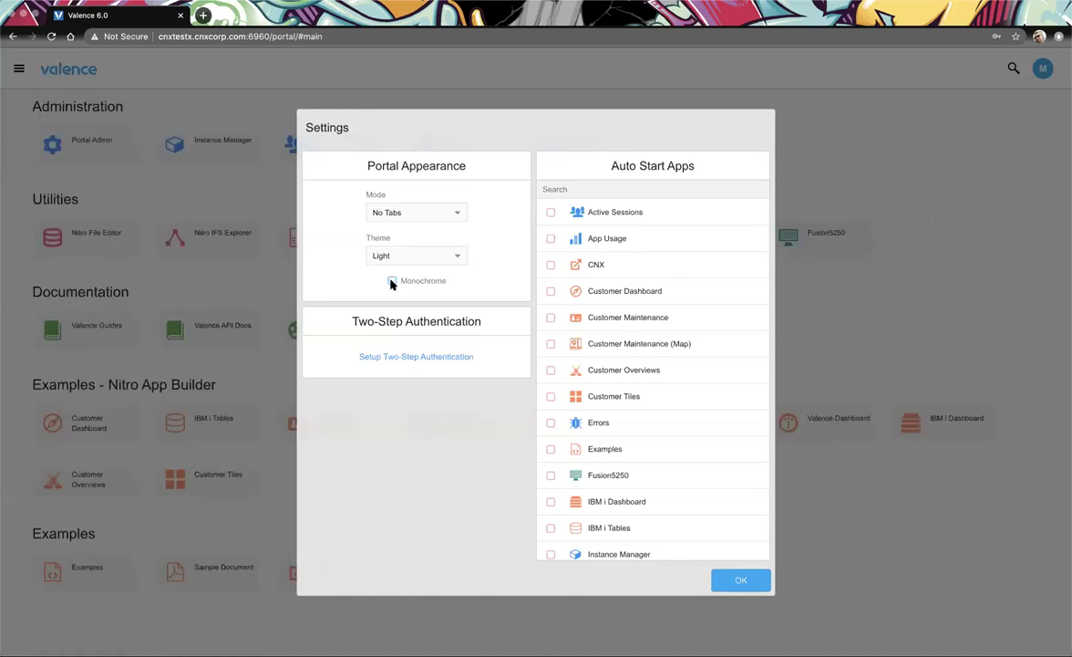
left_click(392, 281)
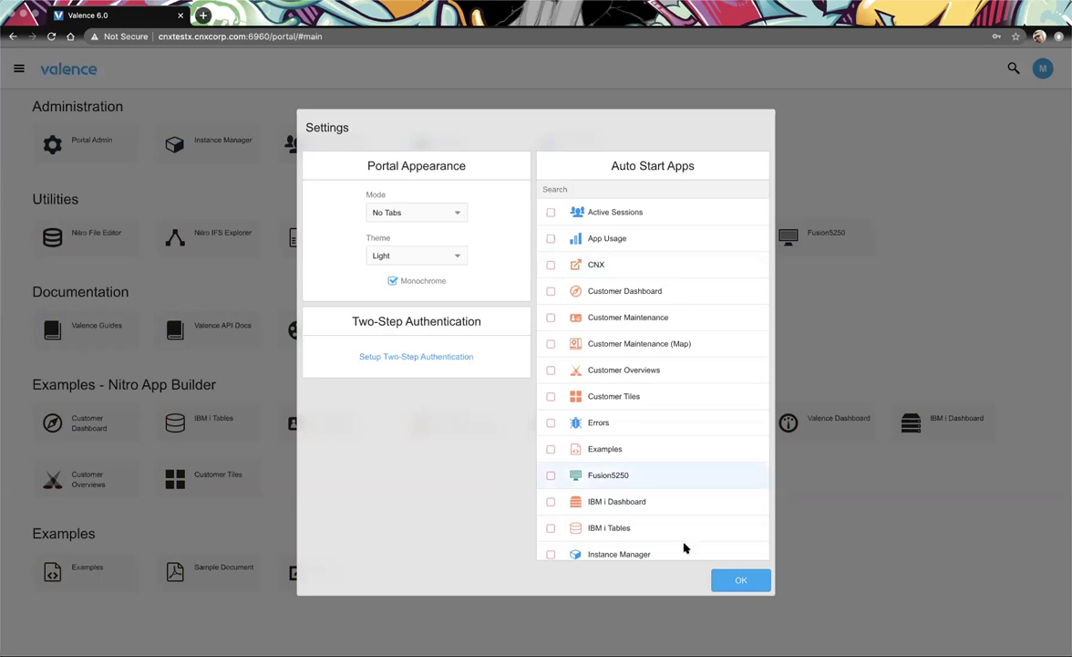
left_click(729, 580)
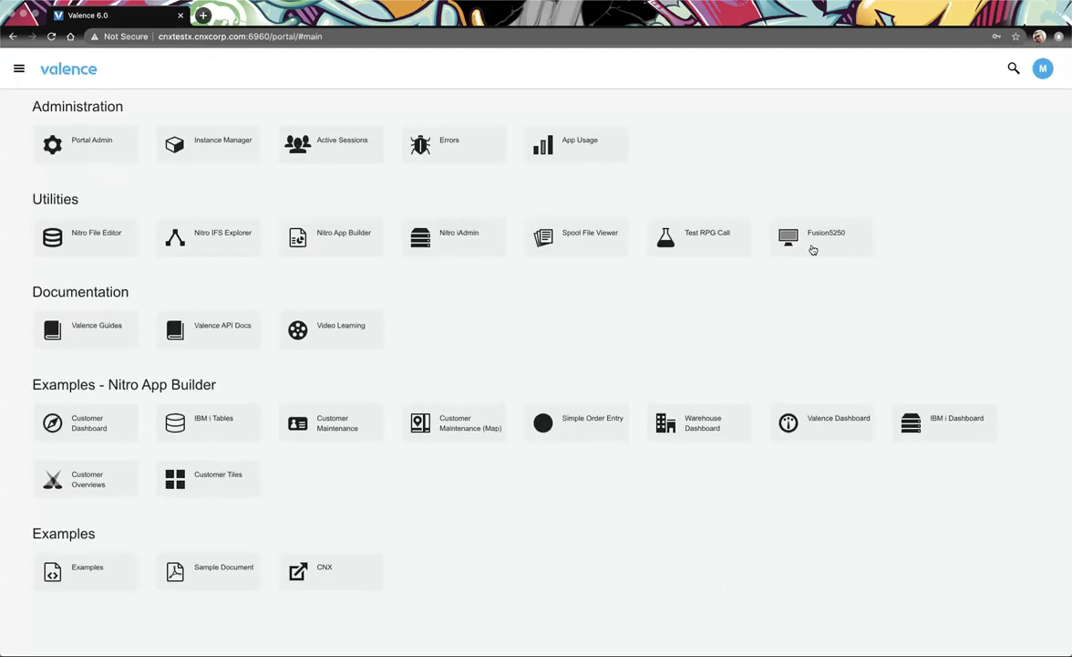
Switch the portal theme to Dark
left_click(1044, 70)
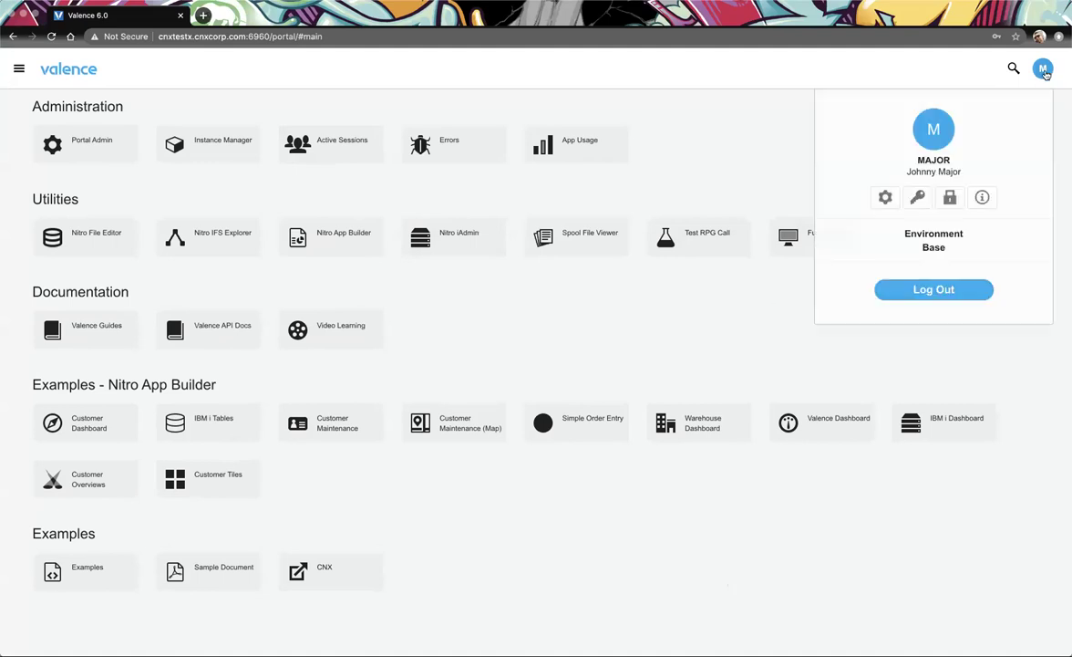
left_click(885, 197)
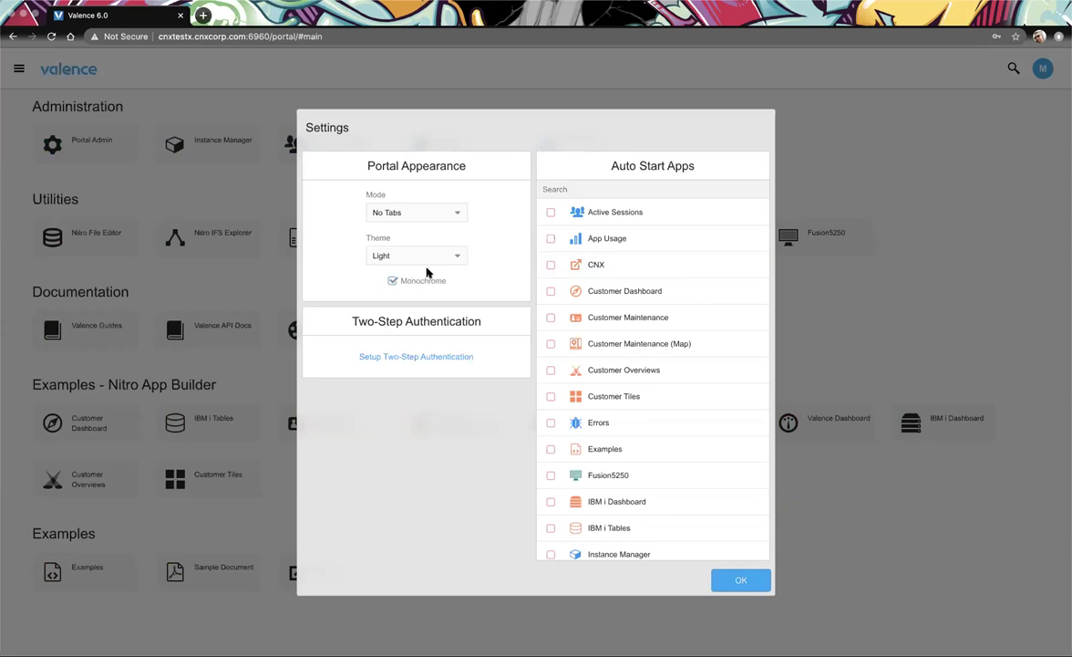
left_click(460, 259)
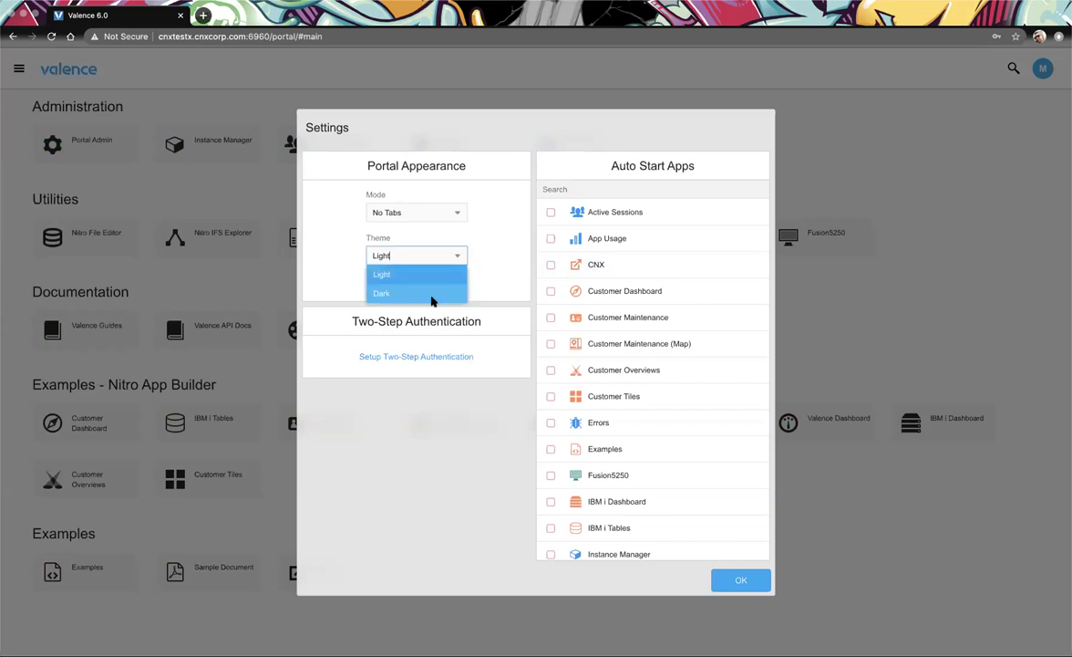
left_click(432, 295)
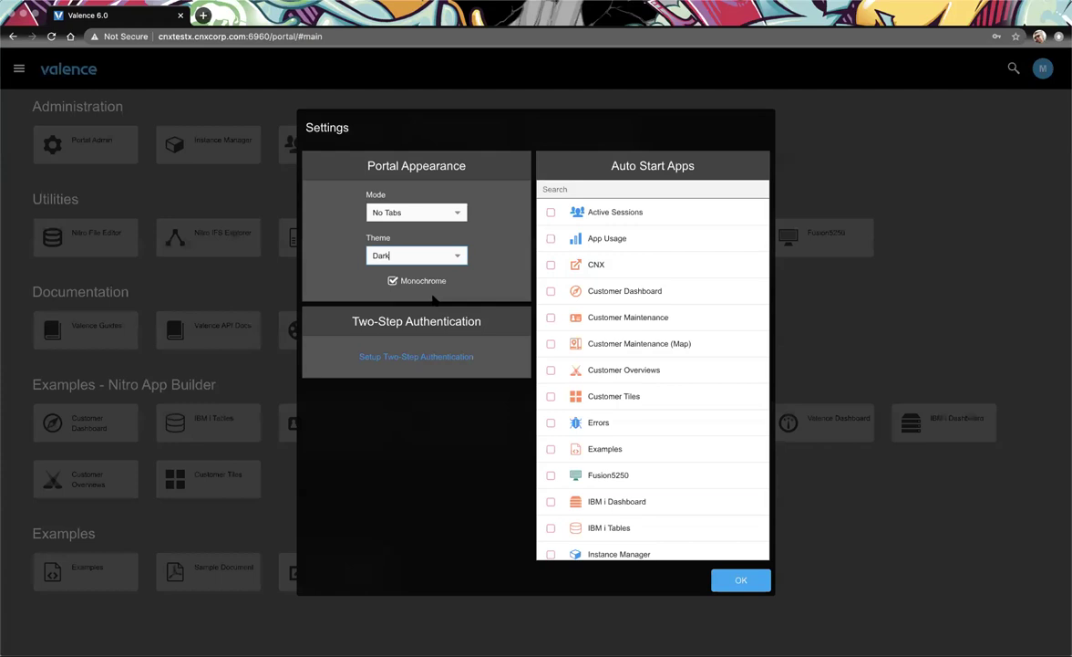
left_click(725, 580)
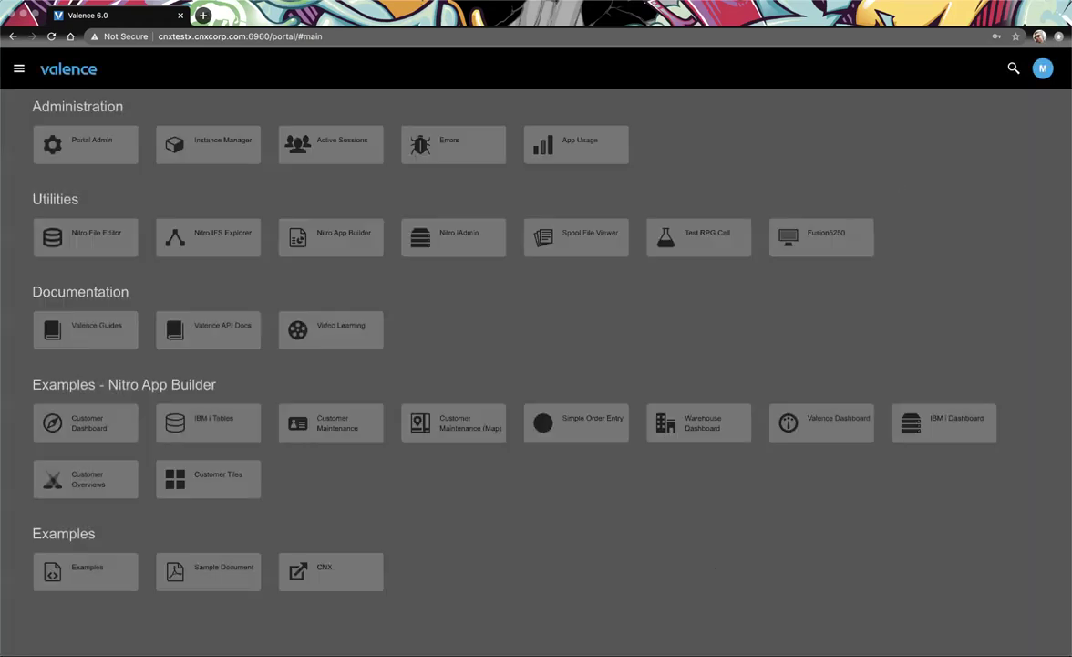
Turn Monochrome off so app icons are coloured again
left_click(1042, 69)
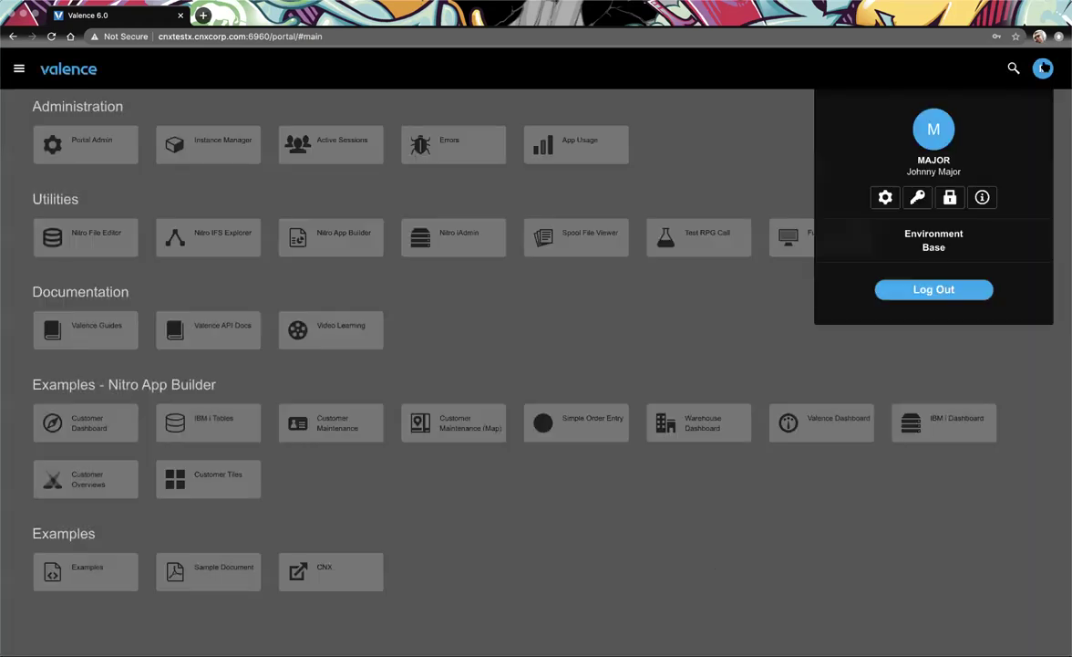
left_click(886, 197)
left_click(415, 281)
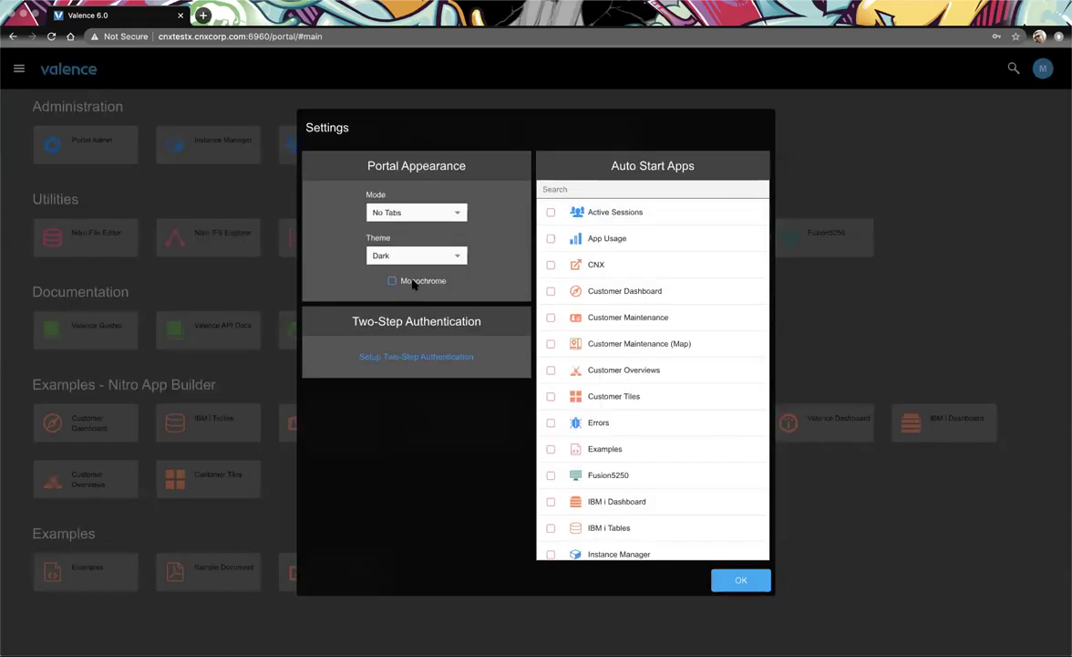
left_click(739, 580)
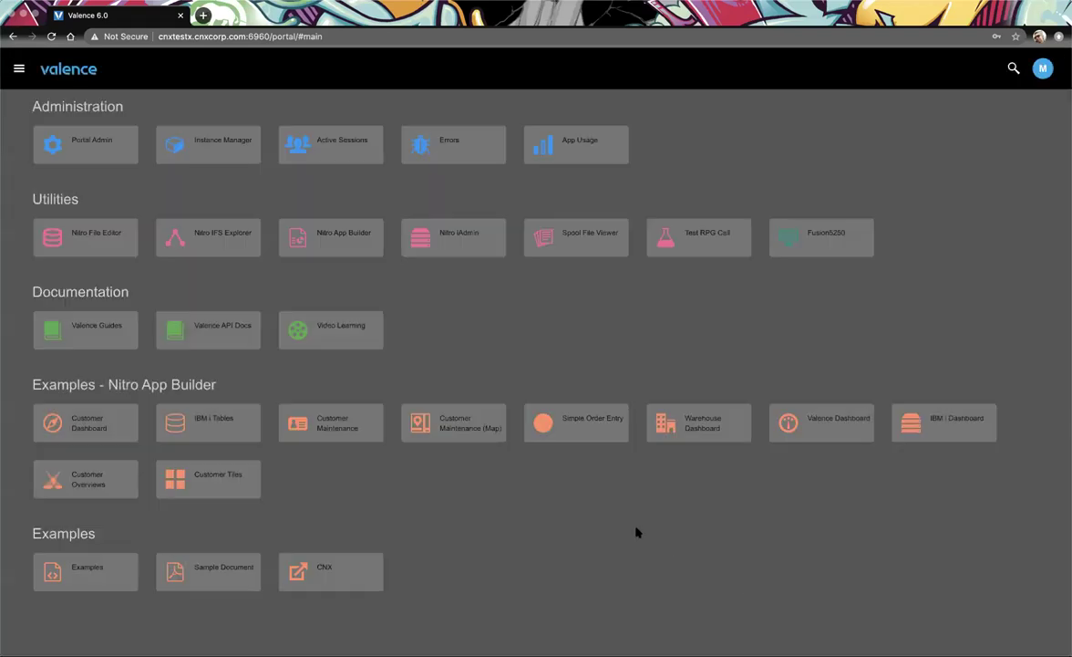
Browse the section list and About information, then log out of the portal
left_click(19, 68)
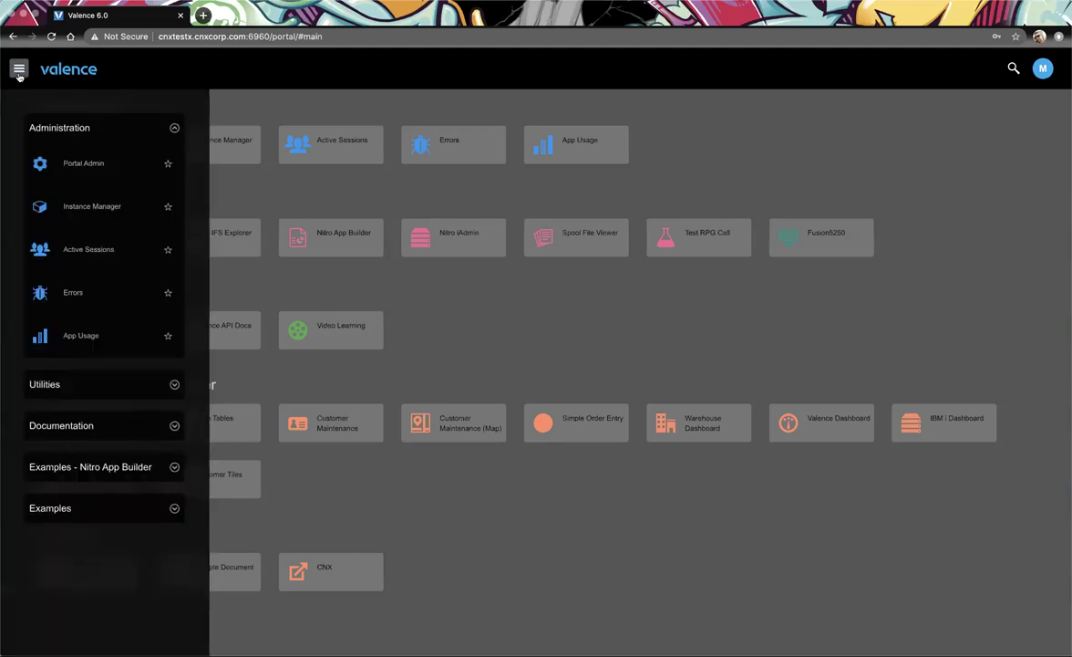
left_click(309, 100)
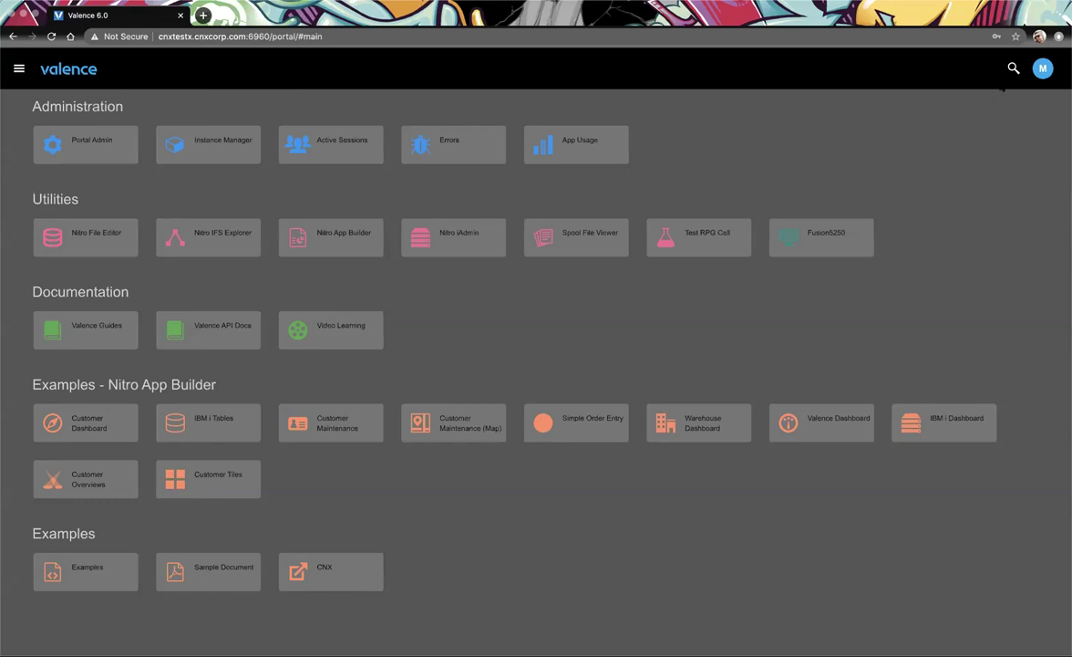
left_click(1042, 70)
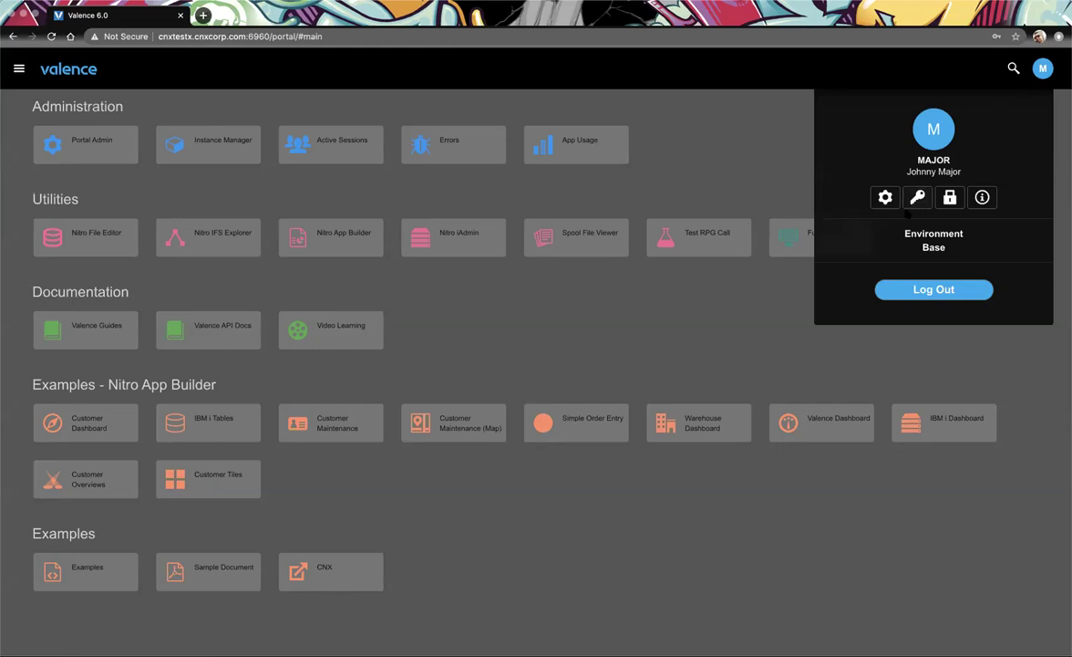
left_click(981, 199)
left_click(812, 287)
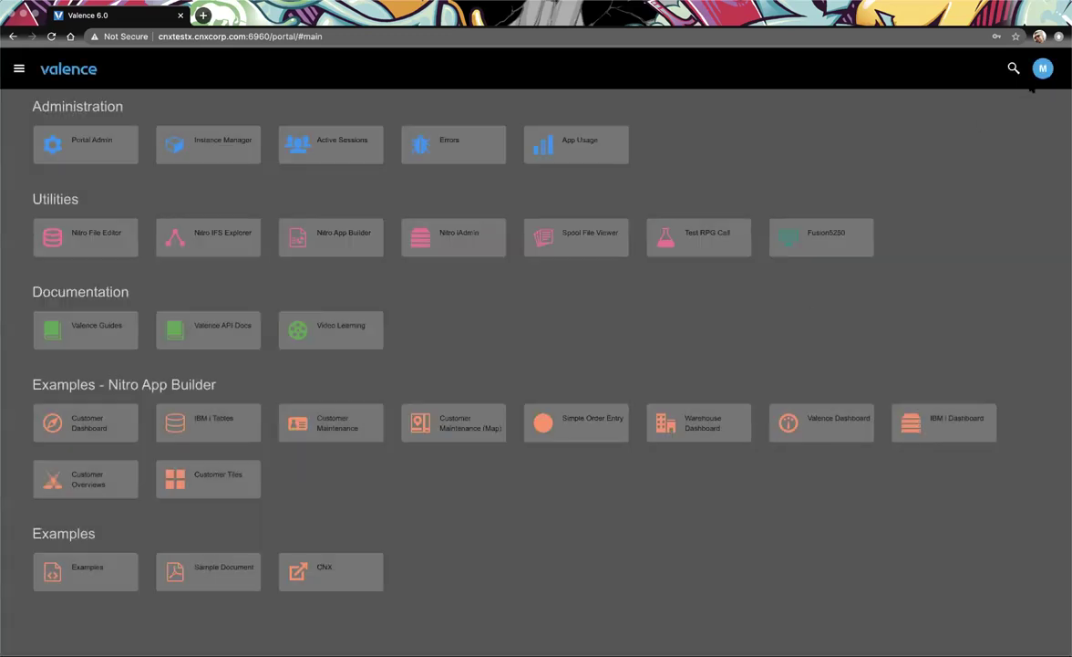
left_click(1042, 78)
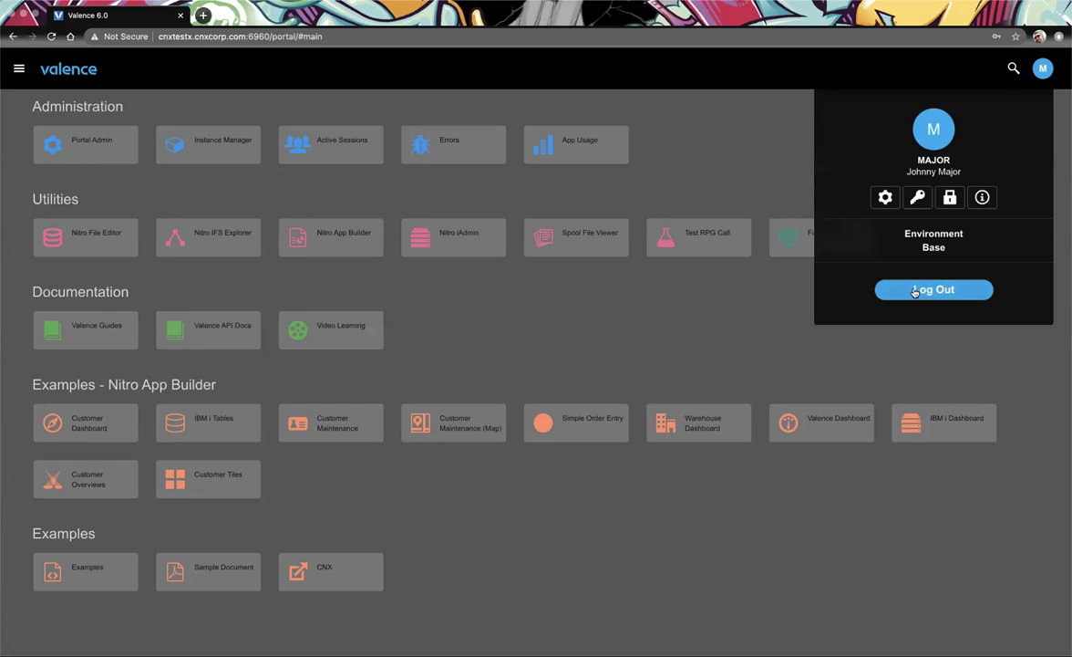
left_click(915, 289)
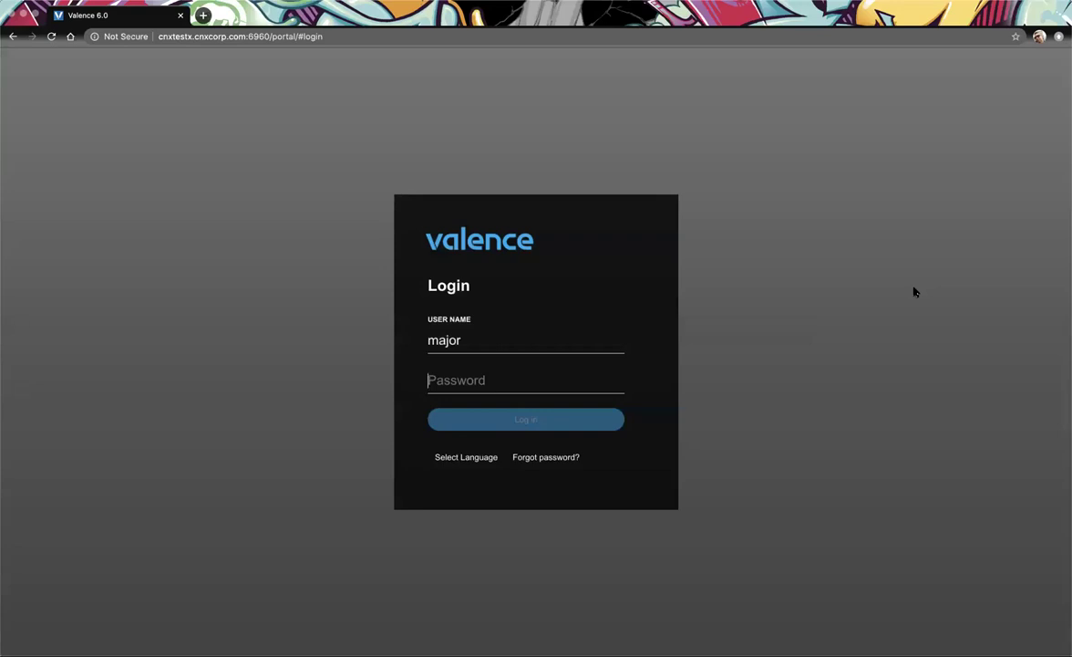
Sign back in by entering the account password
type("•••••••")
key("Return")
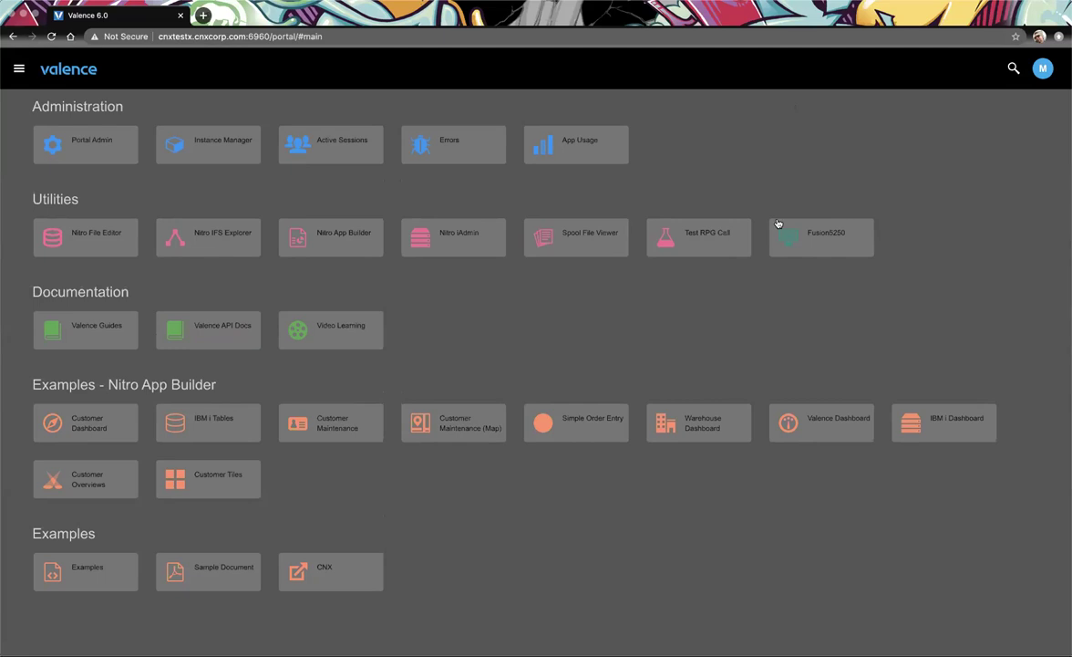
Set portal Mode to Tabs, then log out and back in to apply it
left_click(1043, 69)
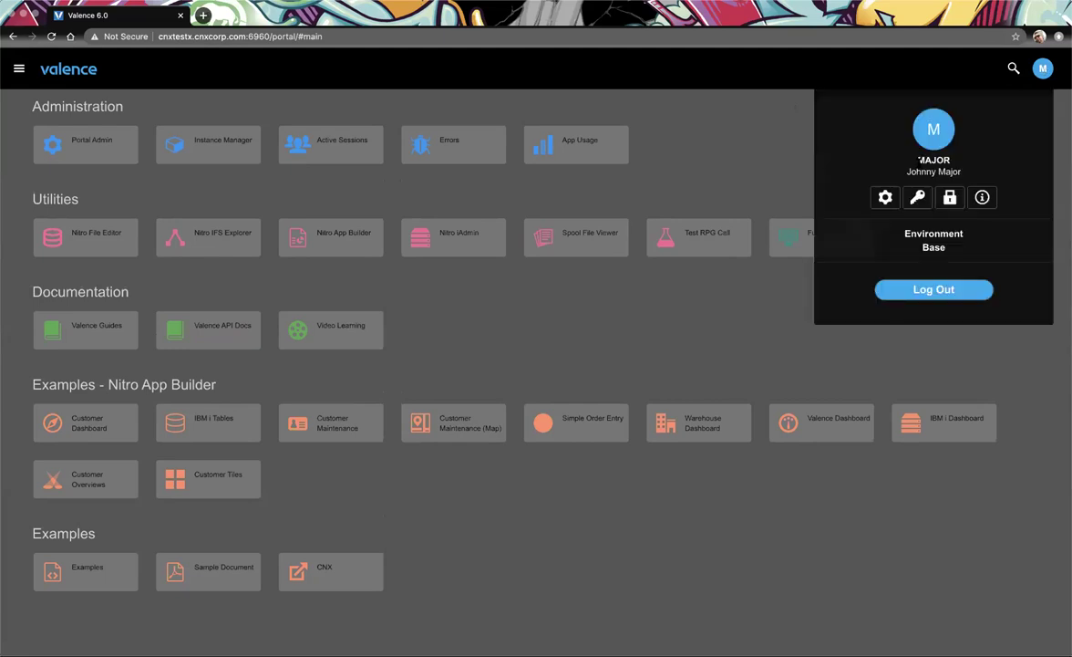
left_click(883, 195)
left_click(455, 215)
left_click(428, 232)
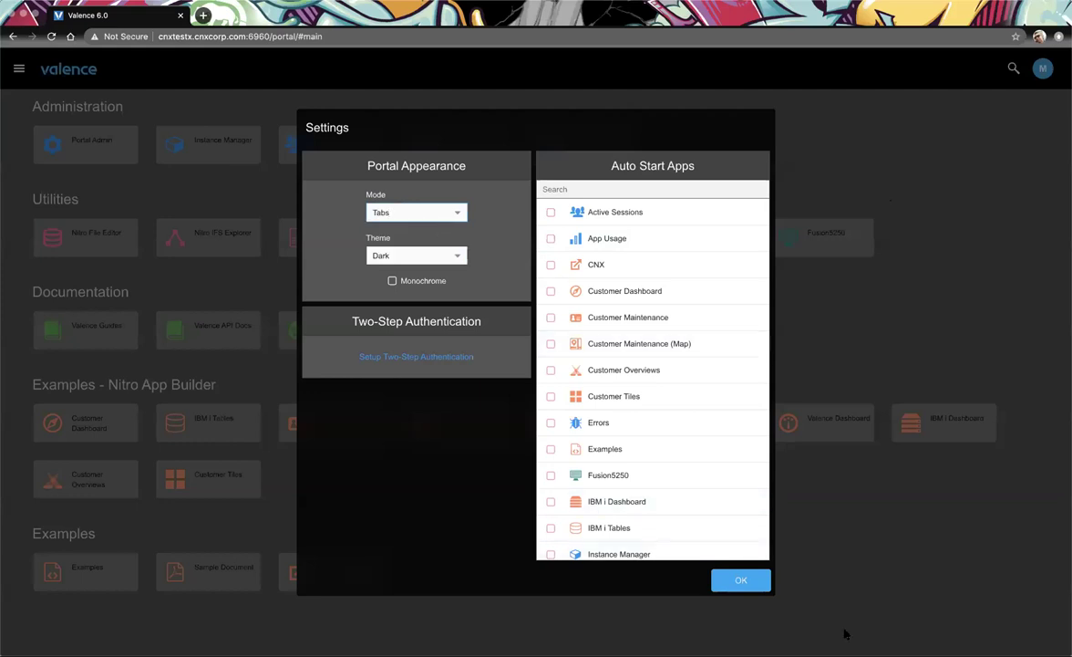
left_click(743, 581)
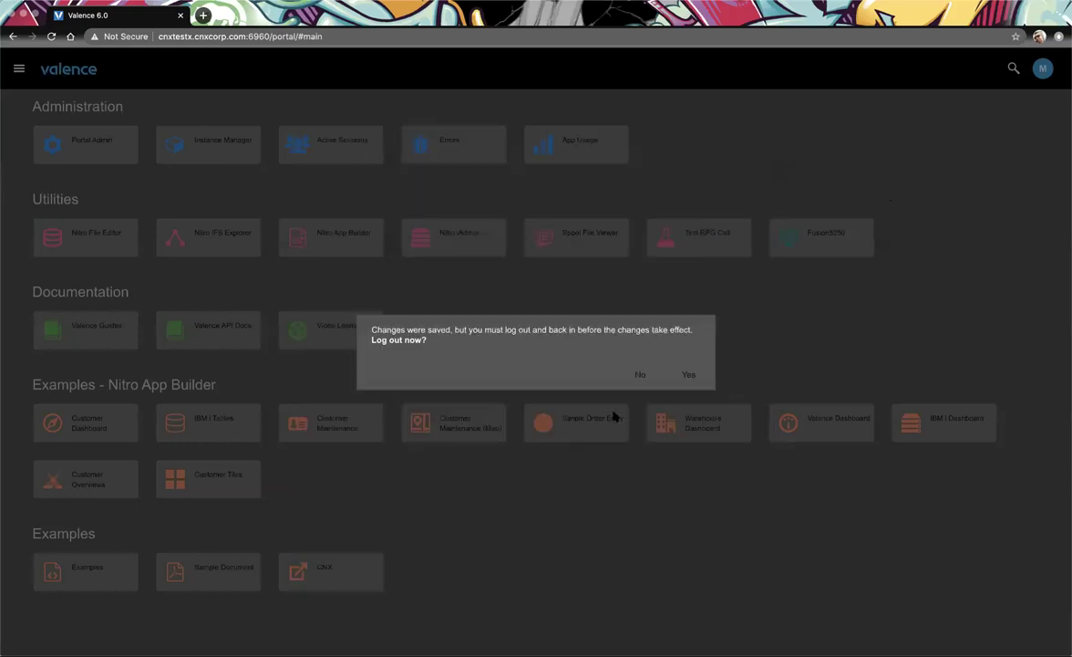
left_click(688, 374)
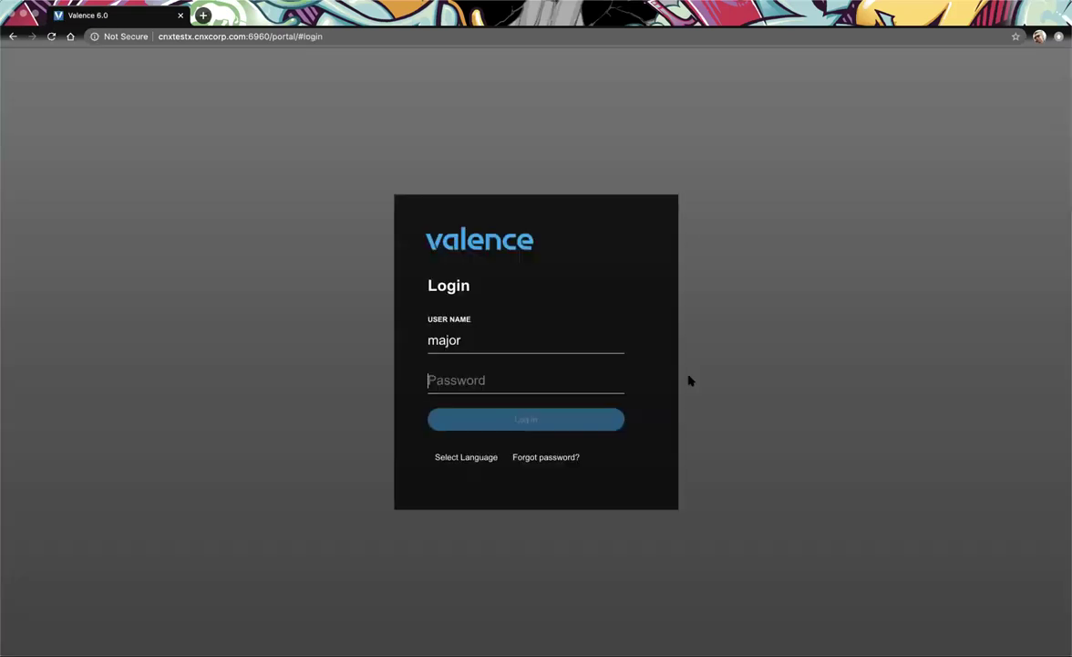
type("••••••")
key("Return")
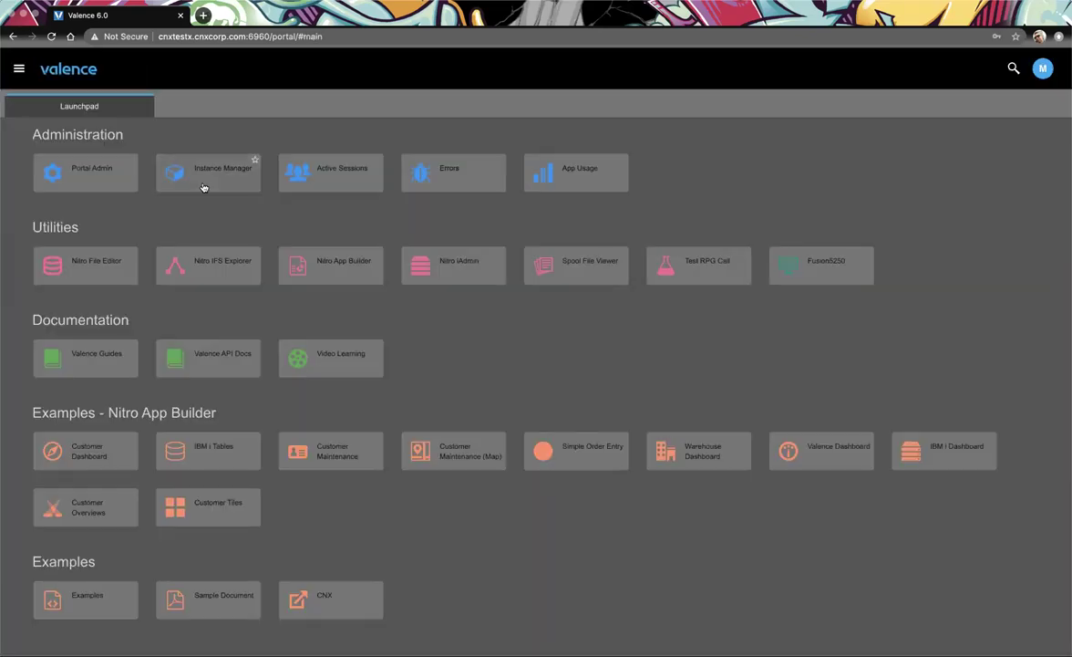
Open Portal Admin as a tab, switch to Launchpad and back, then close it
left_click(107, 173)
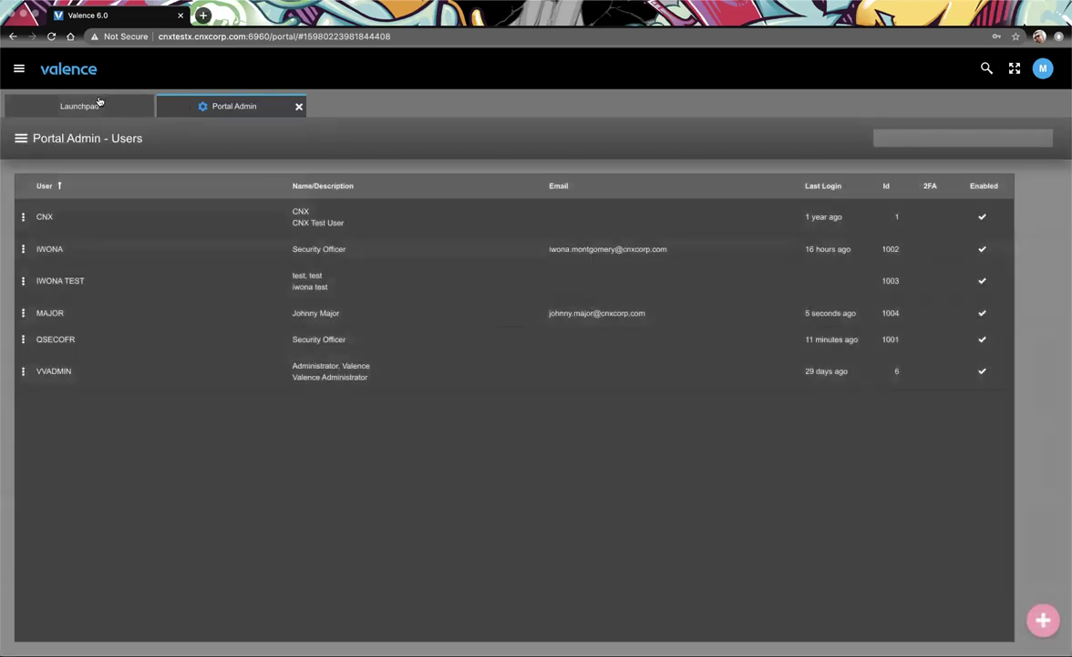
left_click(117, 105)
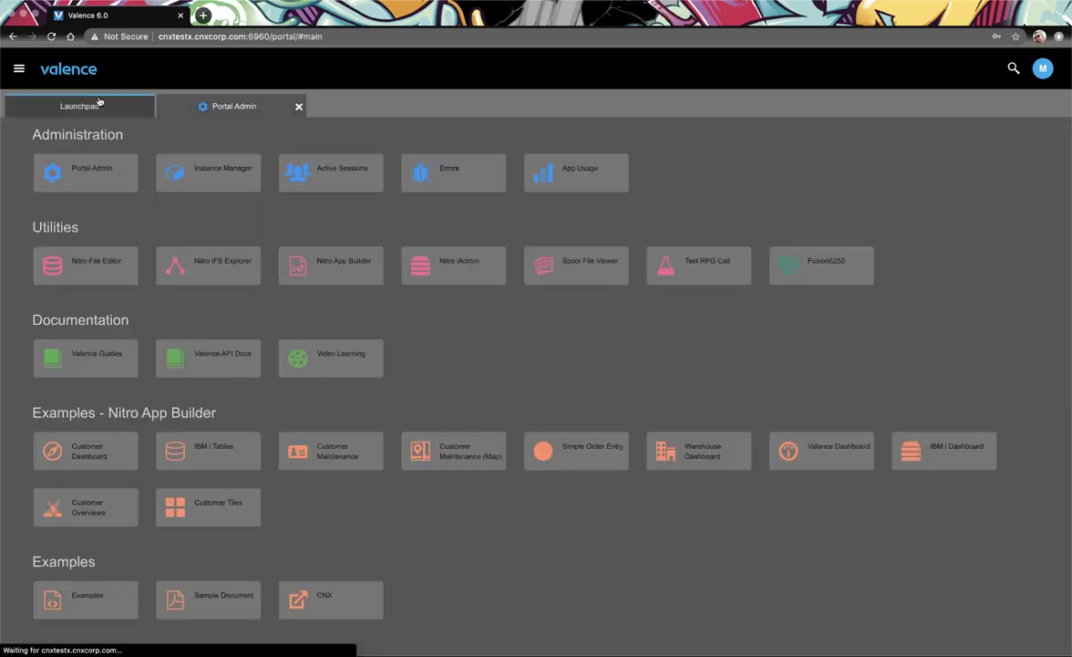
left_click(178, 104)
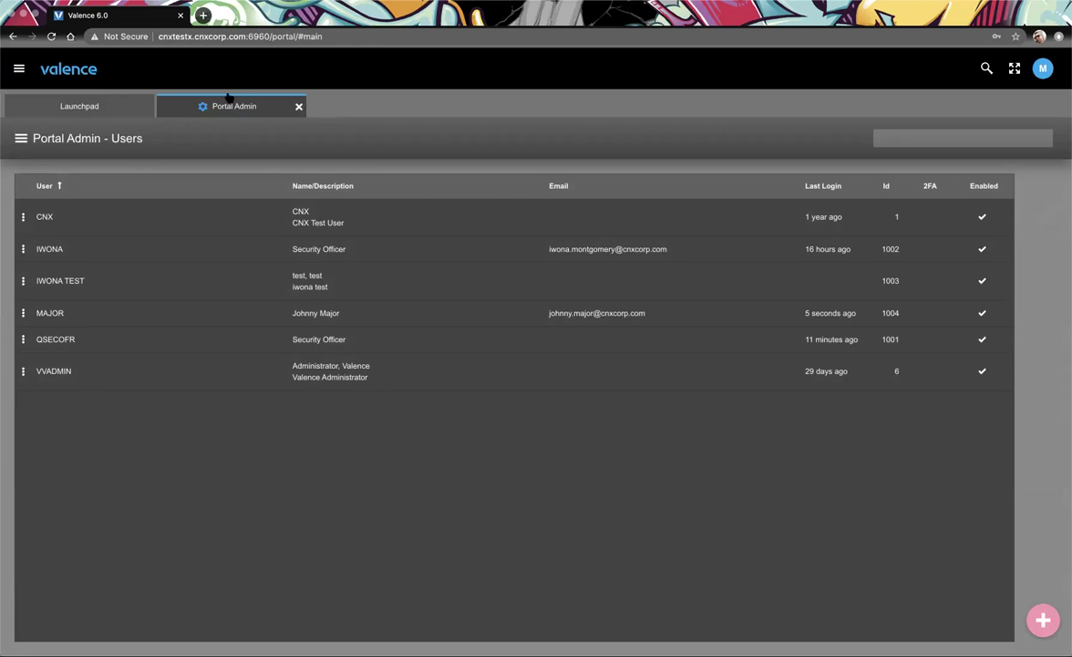
left_click(300, 108)
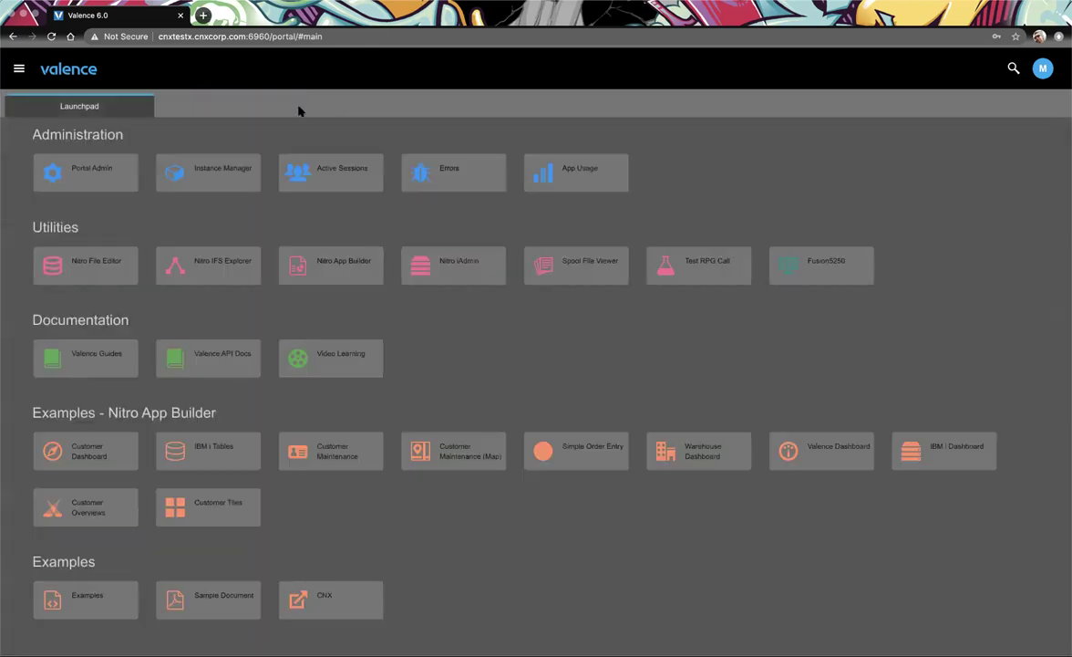
Set portal Mode back to No Tabs, then log out and sign in again
left_click(1045, 70)
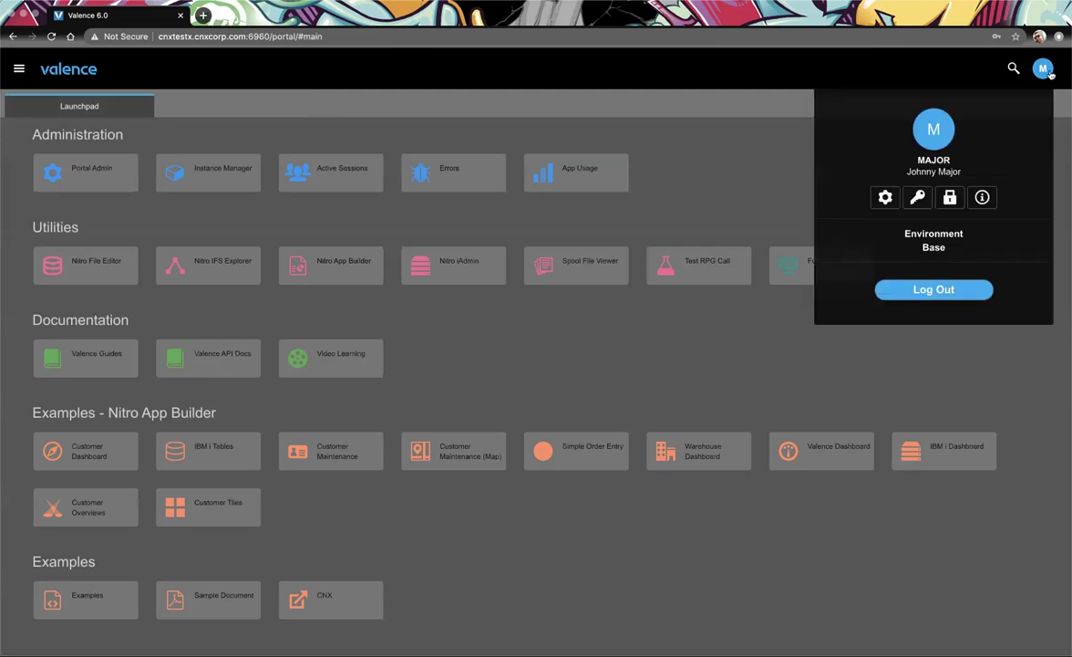
left_click(884, 197)
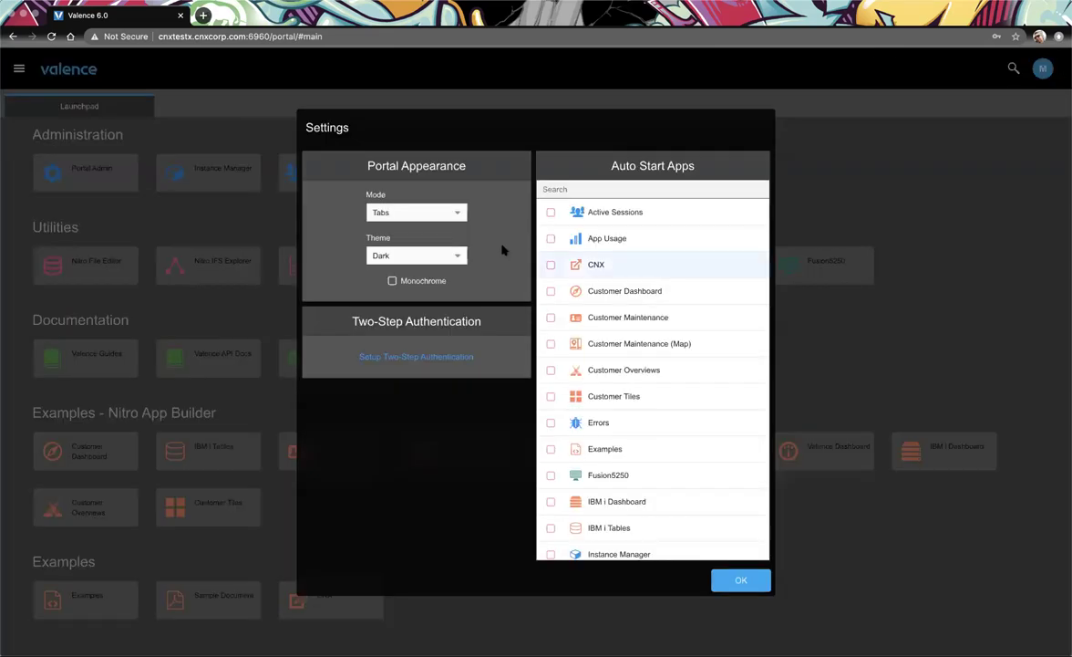
left_click(459, 213)
left_click(410, 244)
left_click(741, 580)
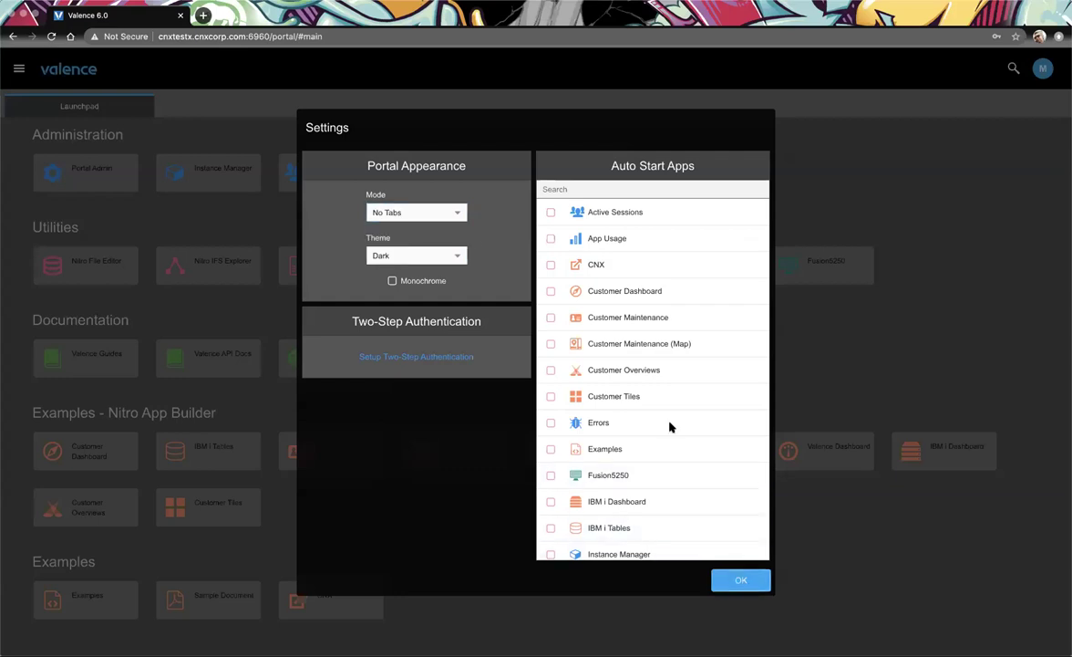
left_click(686, 375)
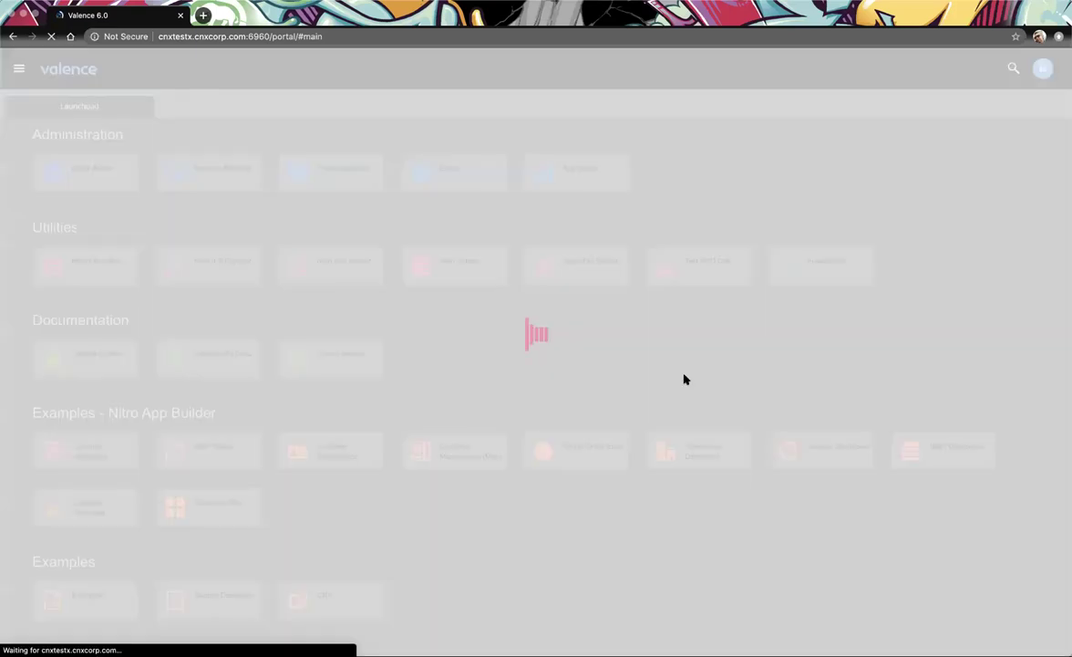
type("major")
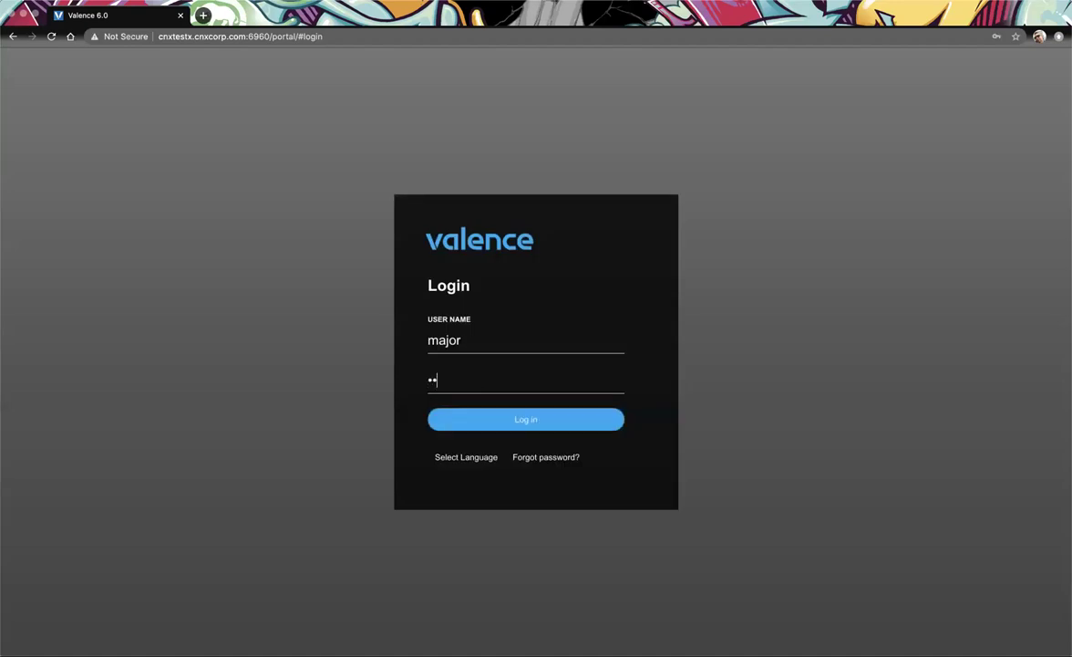
key("Return")
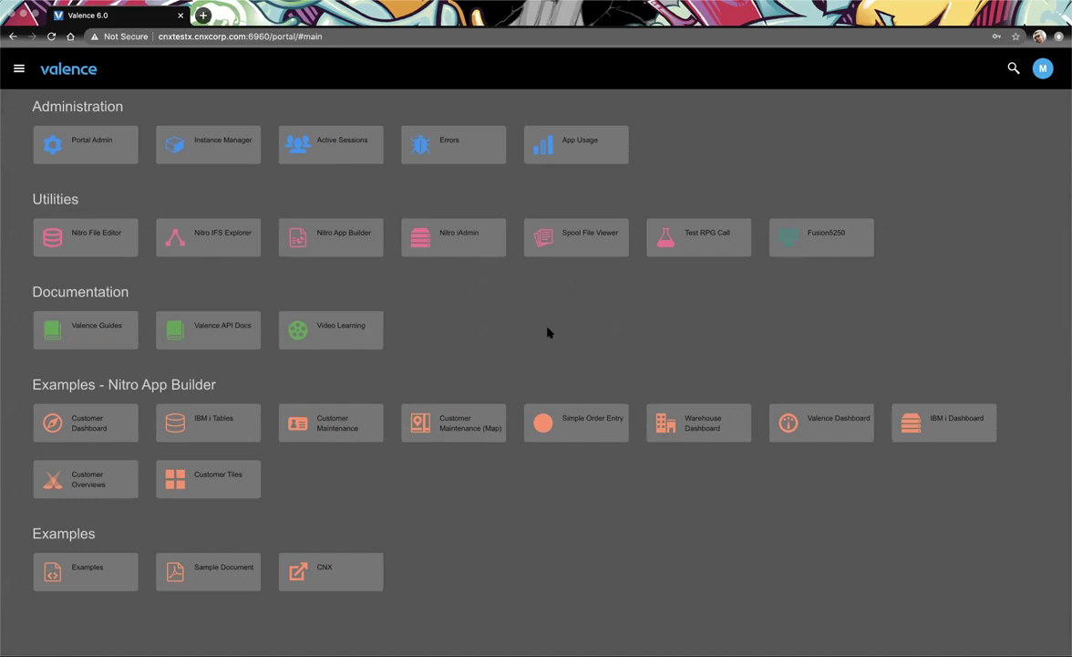
In Nitro App Builder, start a free-form SQL data source and preview 'select * from democmast'
left_click(330, 239)
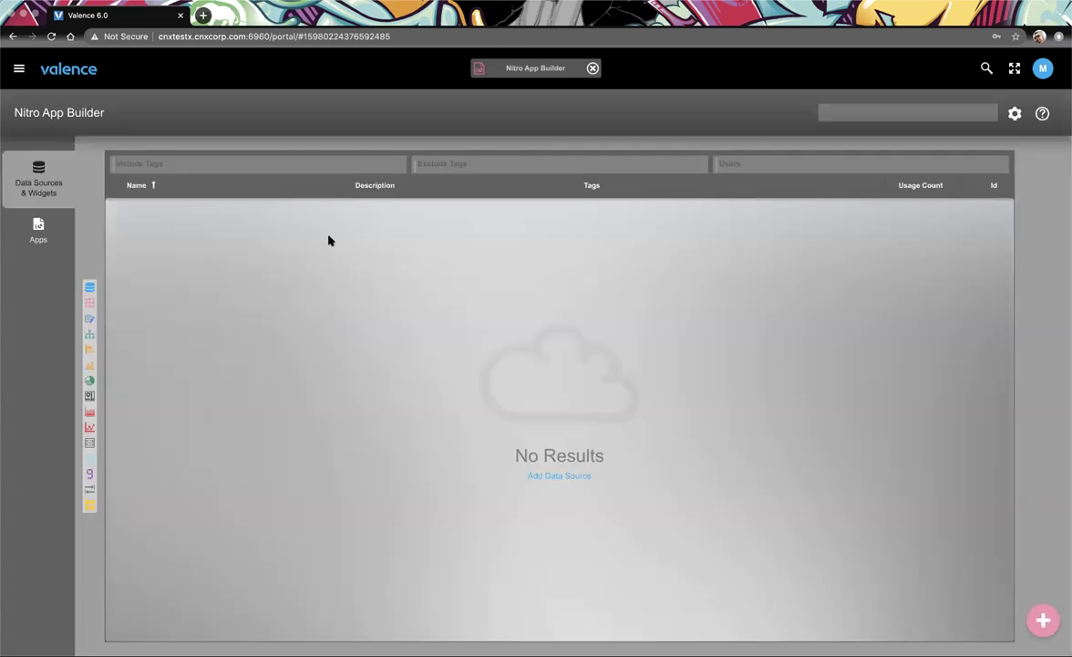
left_click(1045, 620)
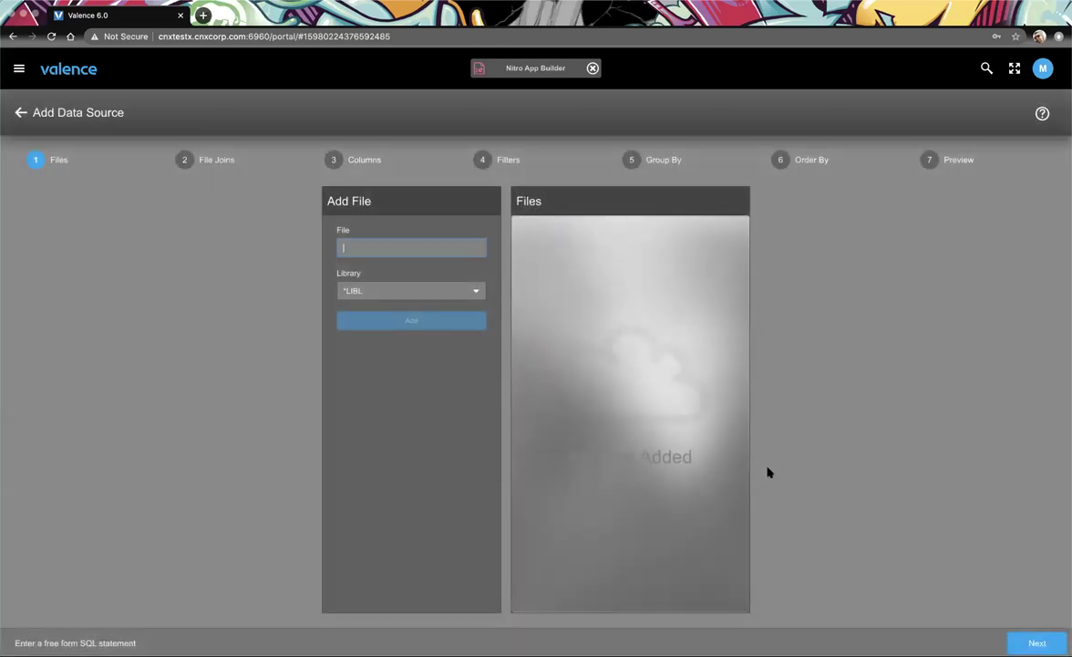
left_click(197, 192)
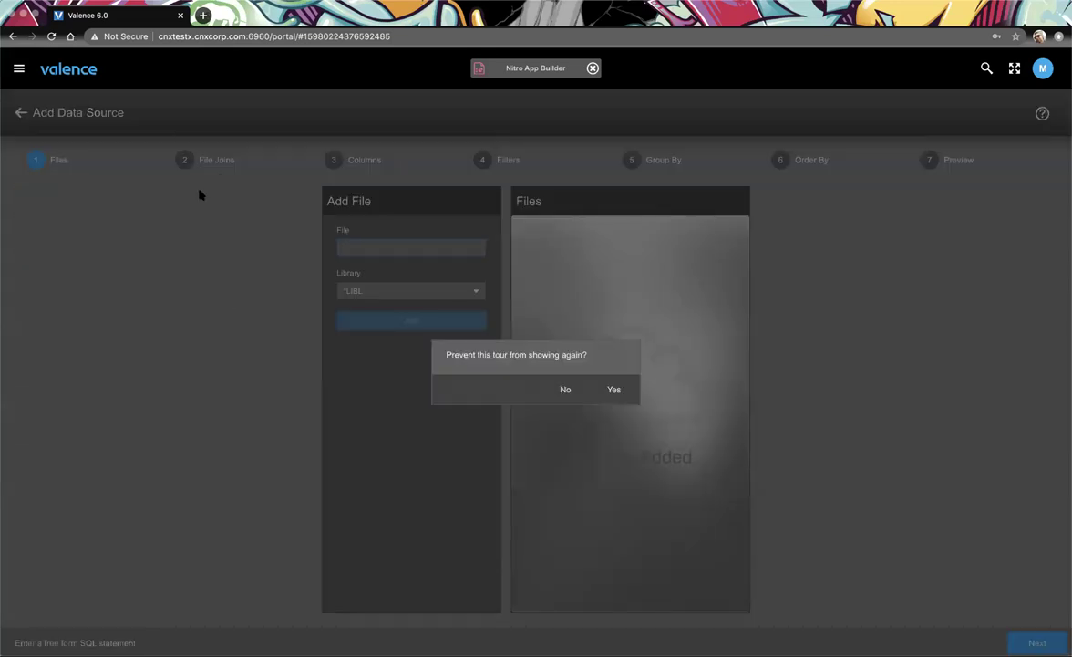
left_click(614, 389)
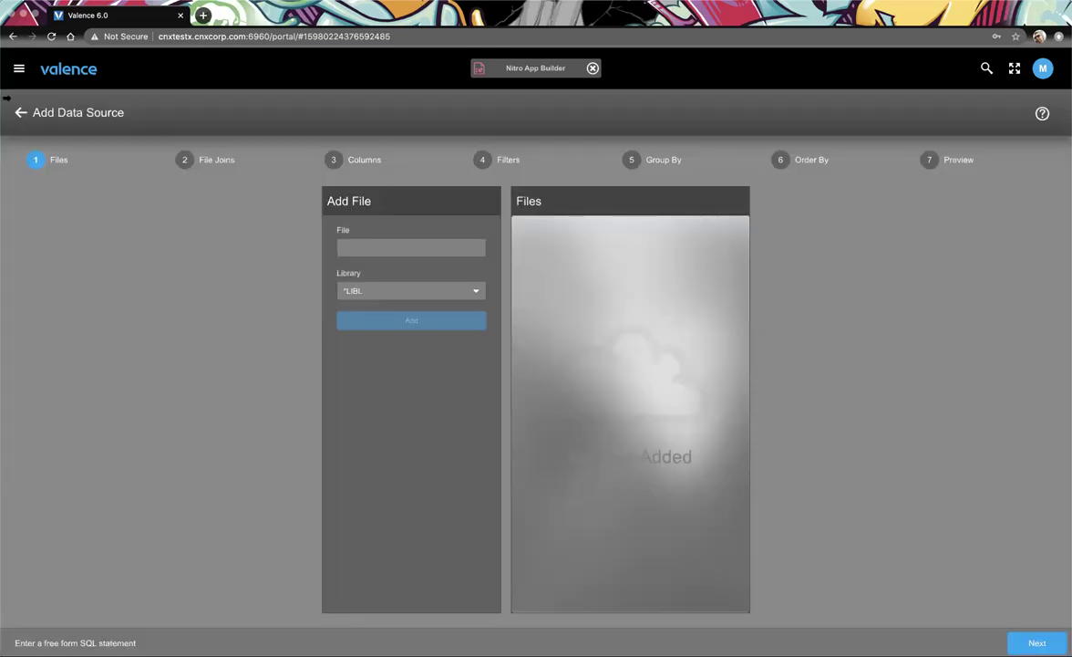
left_click(60, 642)
type("select fro")
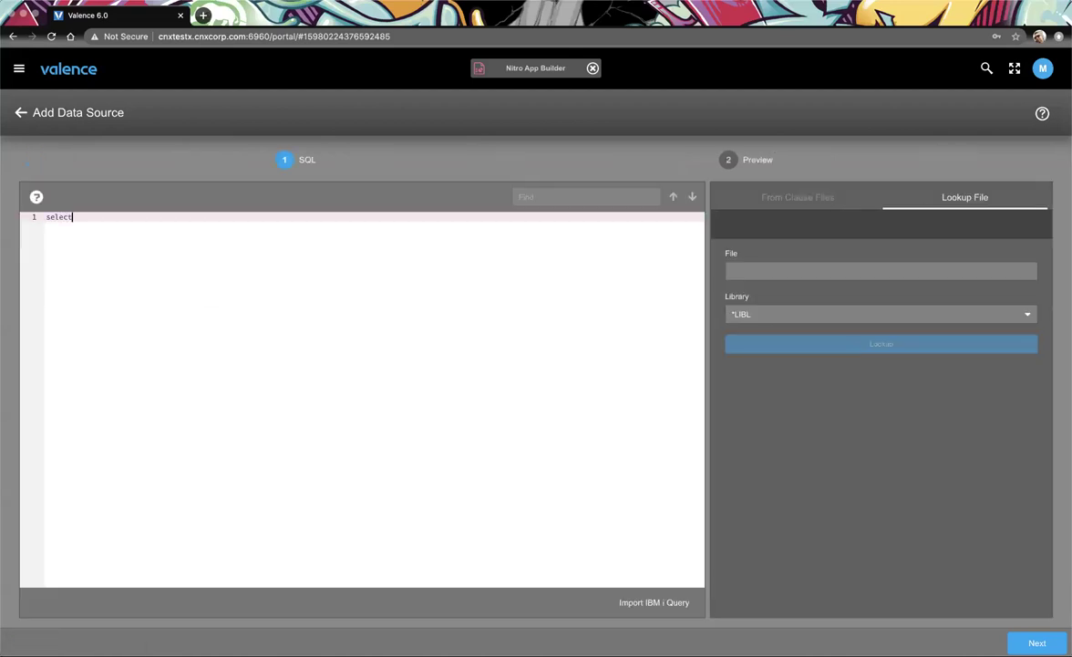
key("BackSpace")
key("BackSpace")
key("BackSpace")
type("* from democmast")
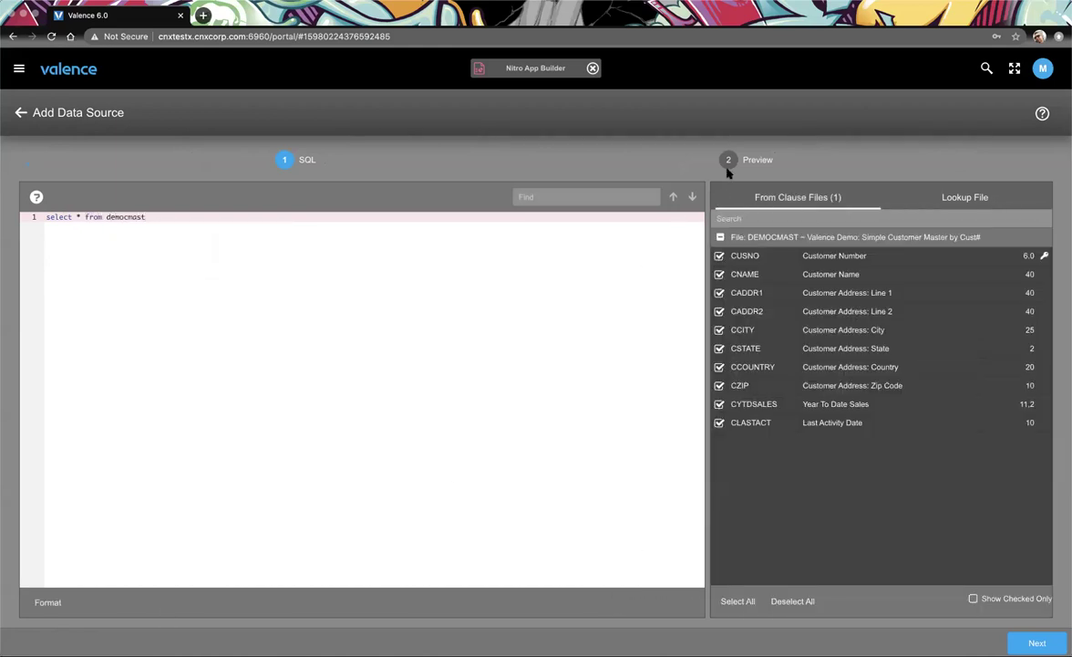
left_click(729, 162)
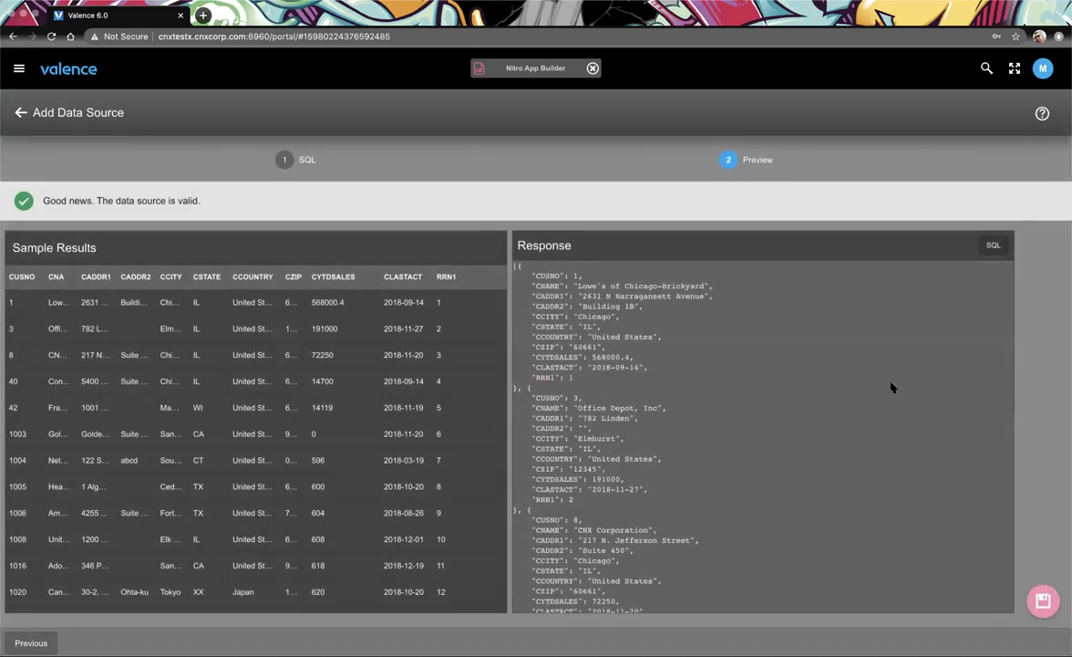
Save the data source as Customers with the tag DD
left_click(1043, 600)
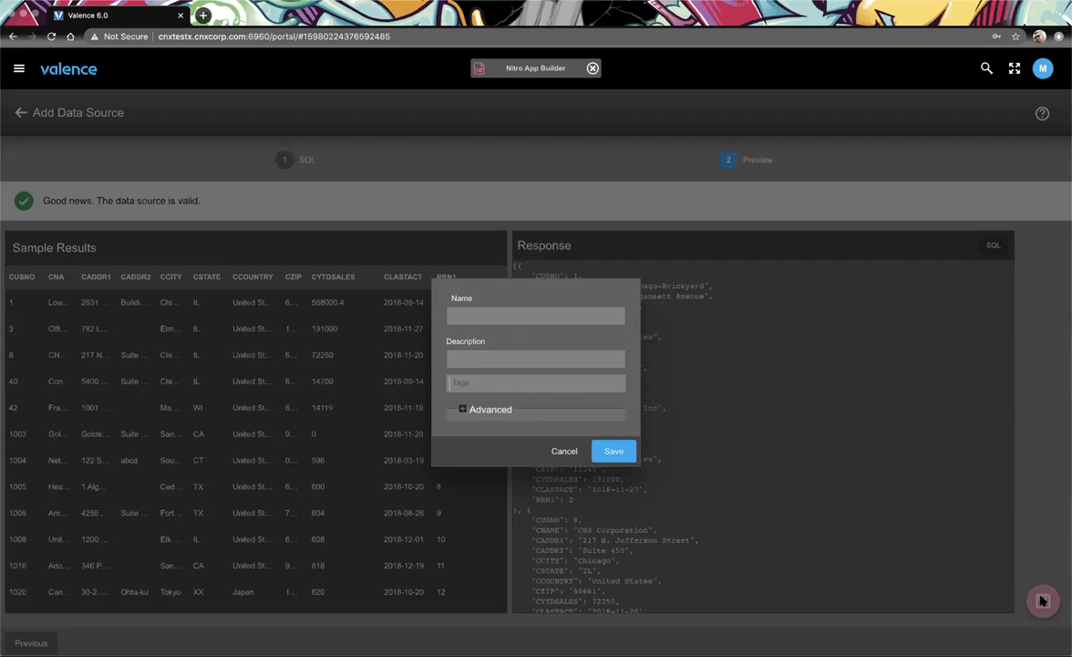
type("Customers")
key("Tab")
type("DD")
key("Return")
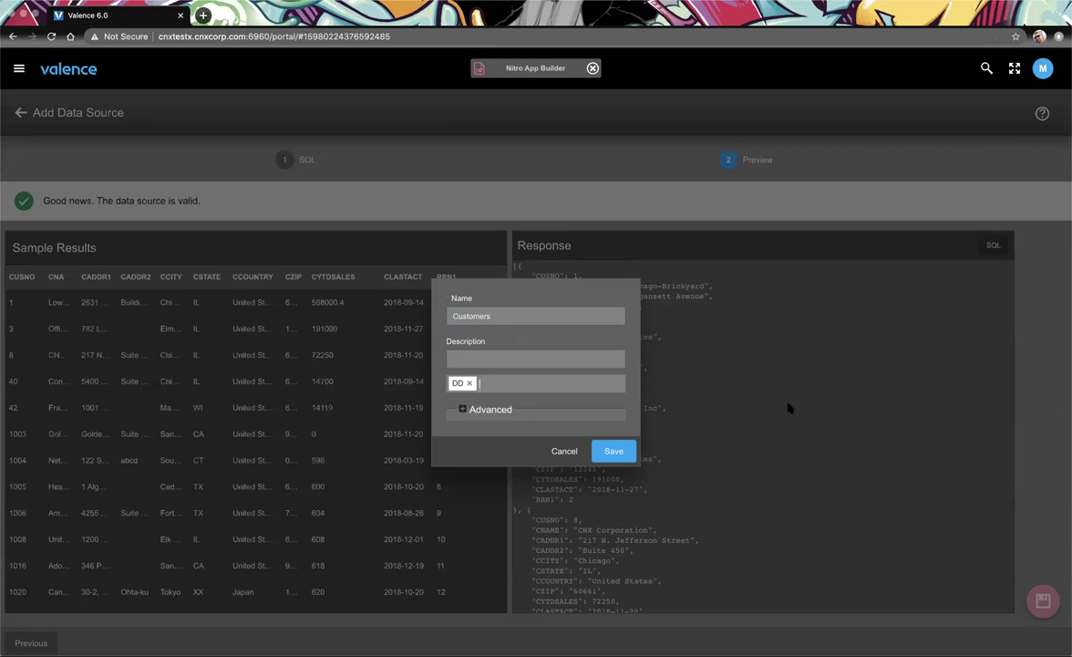
left_click(607, 450)
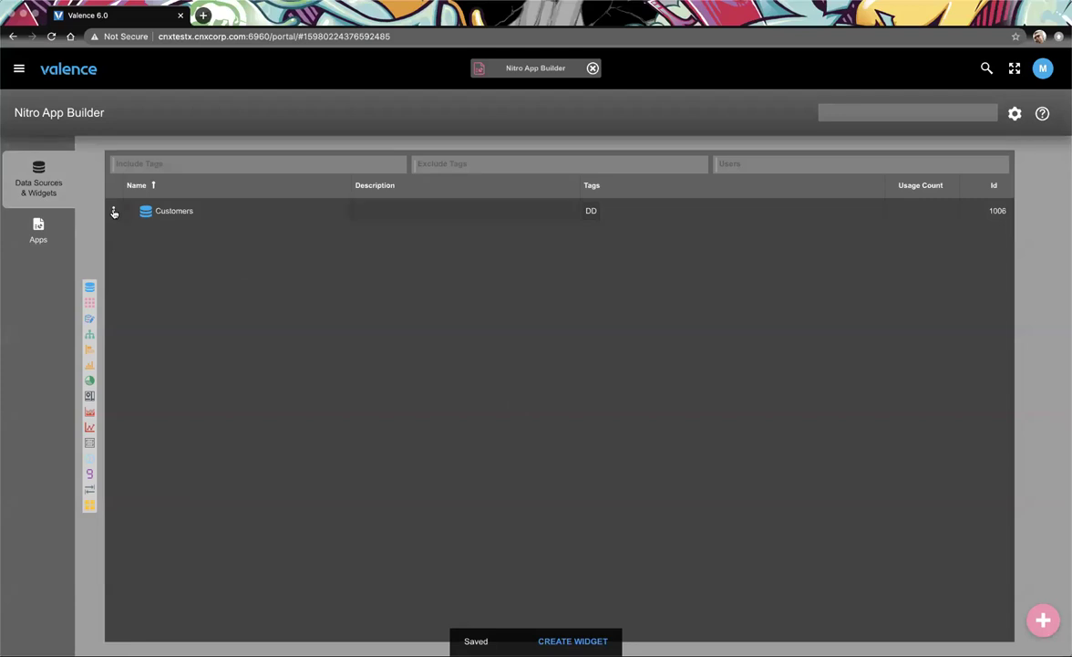
Create a Grid widget from Customers with CUSNO, CNAME, CCITY, CSTATE and CCOUNTRY columns
left_click(113, 211)
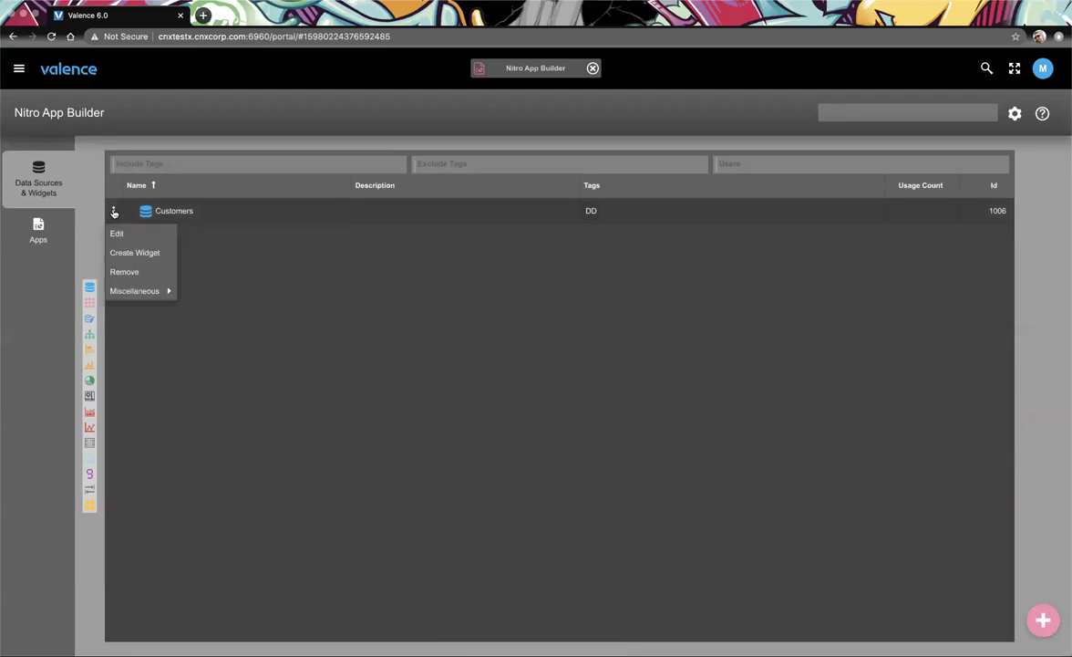
left_click(141, 251)
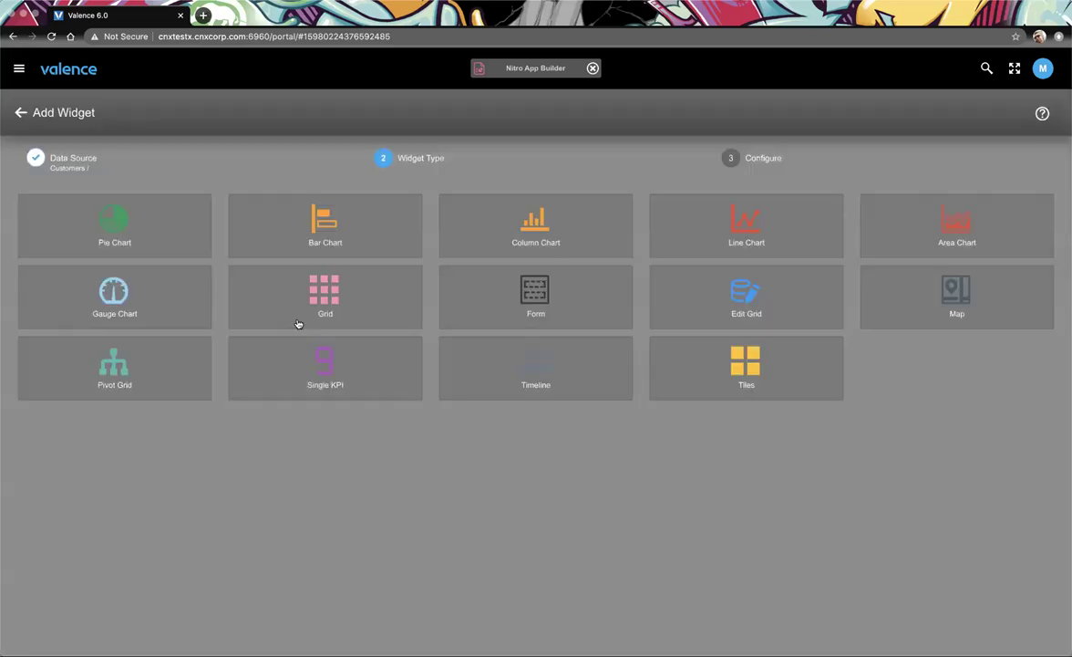
left_click(310, 285)
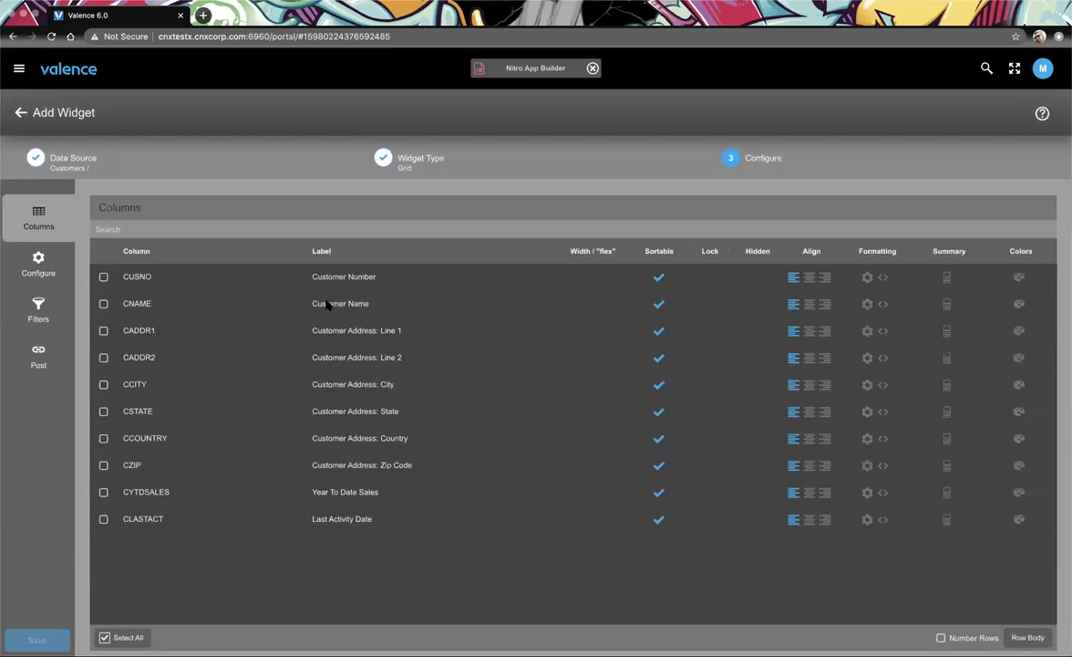
left_click(103, 277)
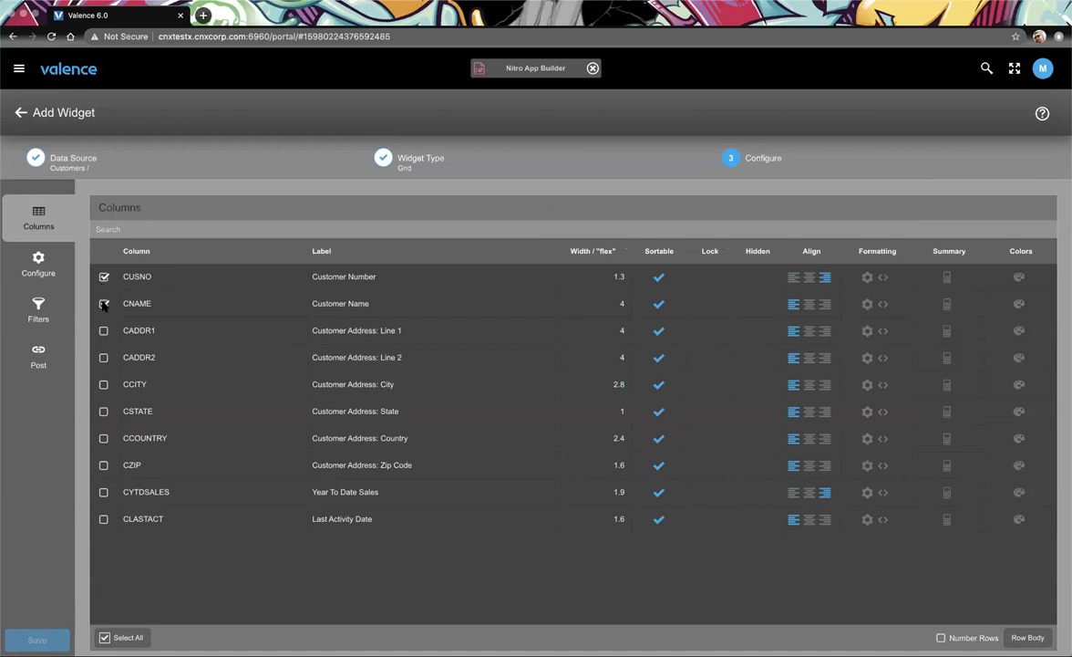
left_click(103, 384)
left_click(103, 411)
left_click(104, 437)
Relabel the columns Number, Name, City, State and Country, then preview the grid
left_click(367, 269)
type("Number")
key("Return")
left_click(374, 299)
type("Nam")
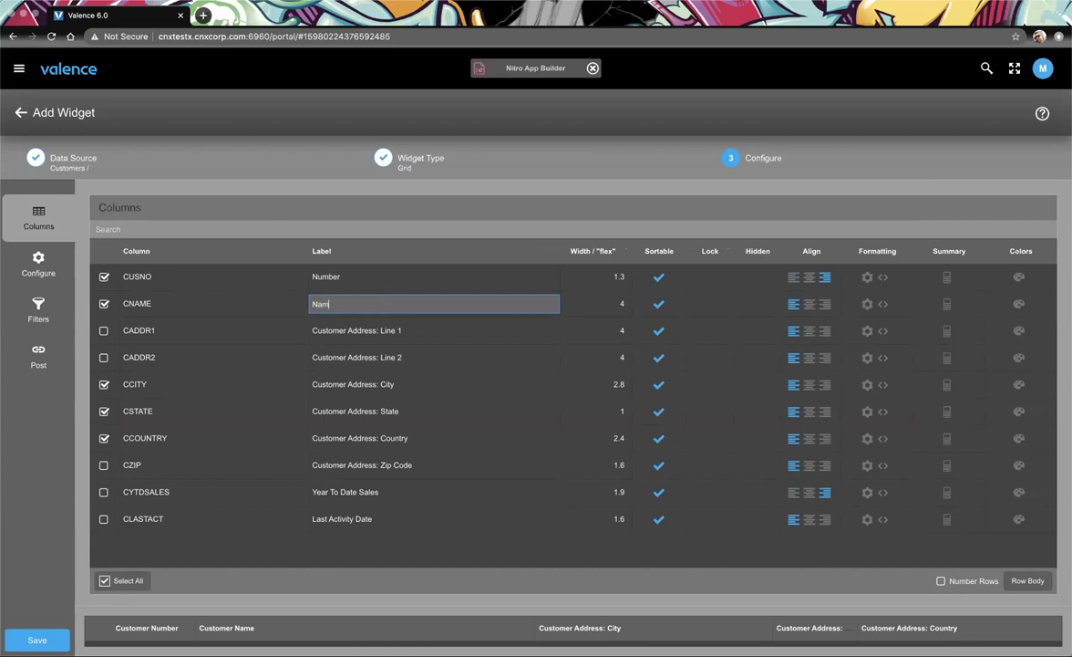
type("e")
key("Return")
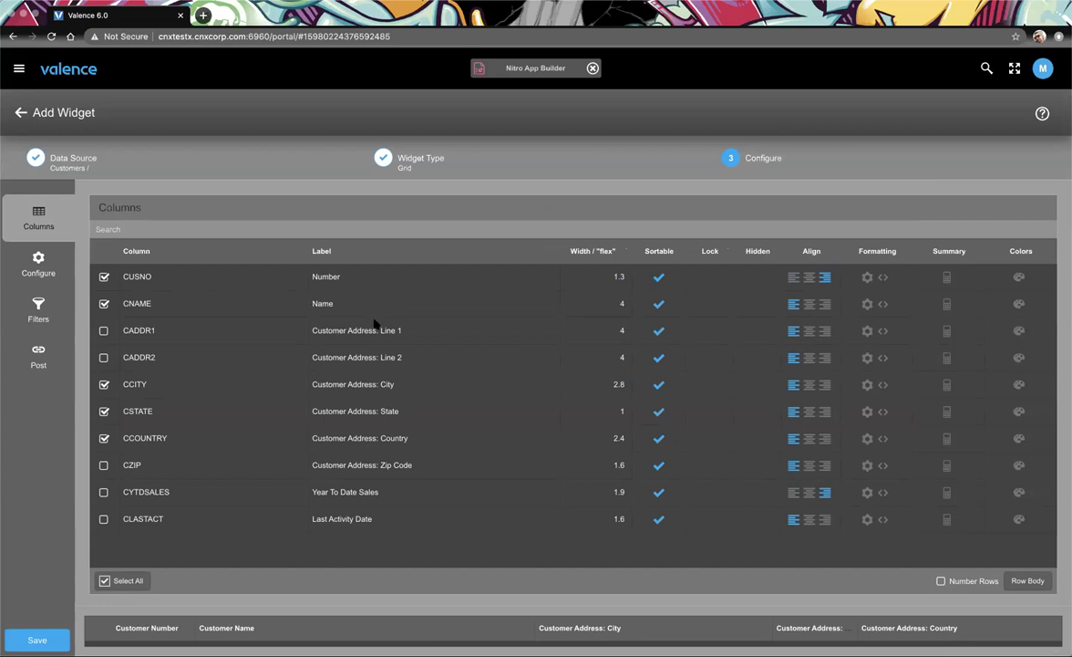
left_click(343, 384)
type("City")
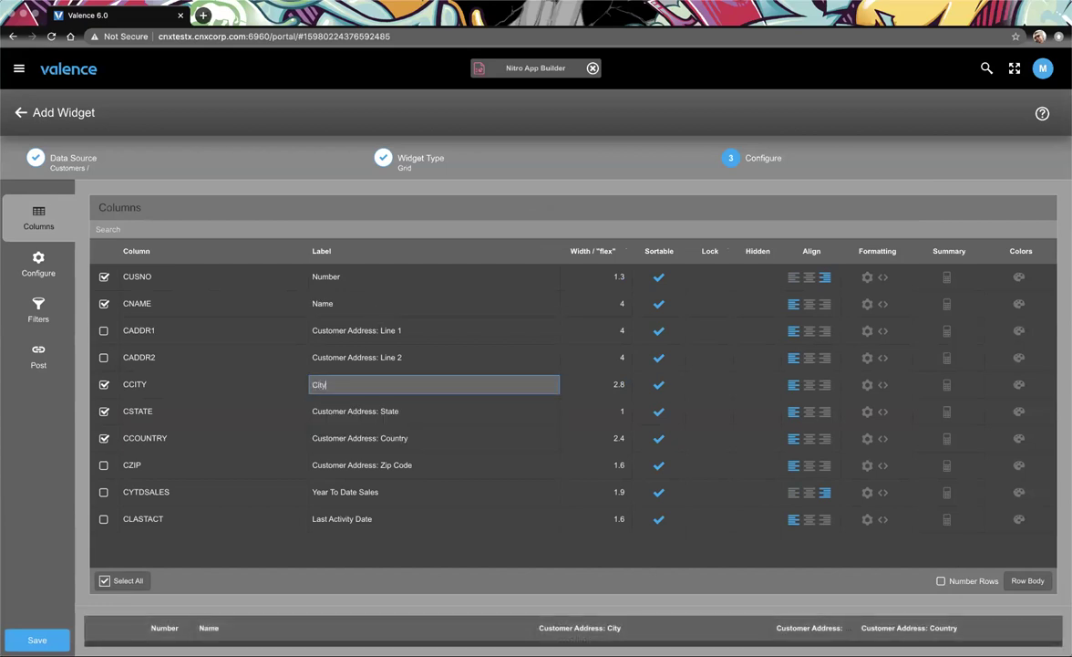
key("Return")
left_click(354, 411)
type("State")
key("Return")
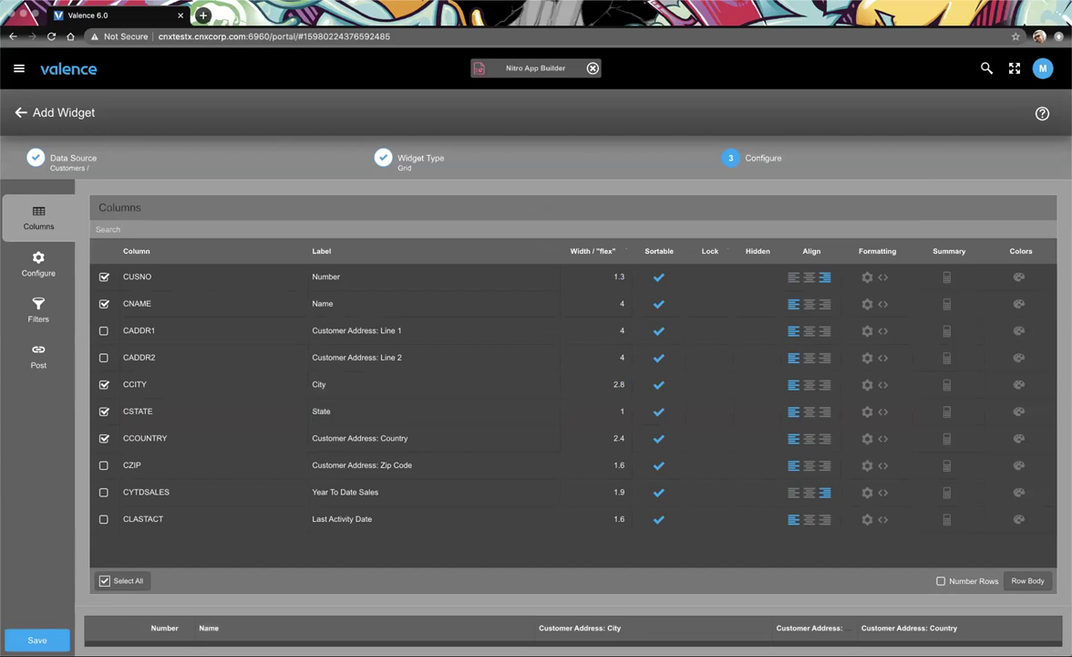
left_click(366, 444)
type("Country")
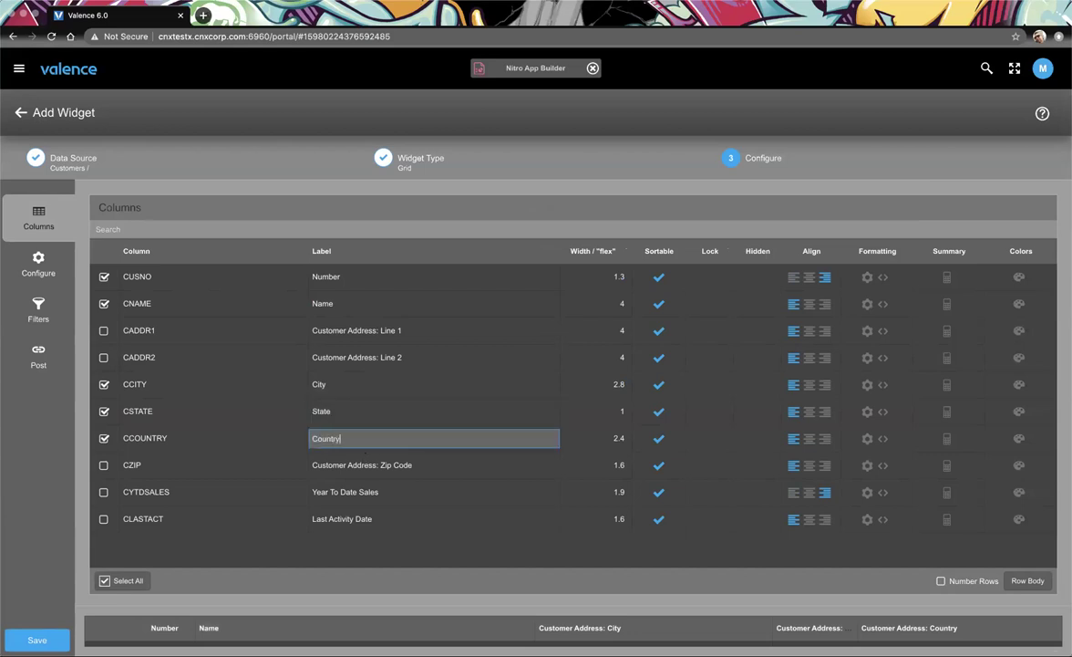
key("Return")
left_click(36, 261)
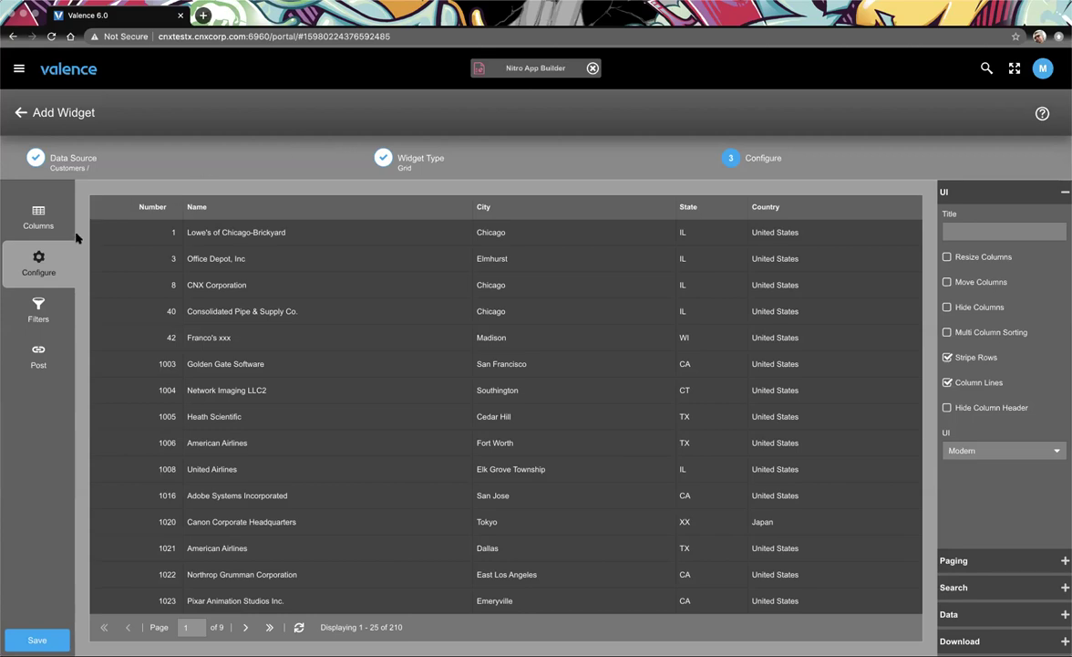
Try Number Rows in the preview, switch it back off, and open the Row Body editor
left_click(39, 219)
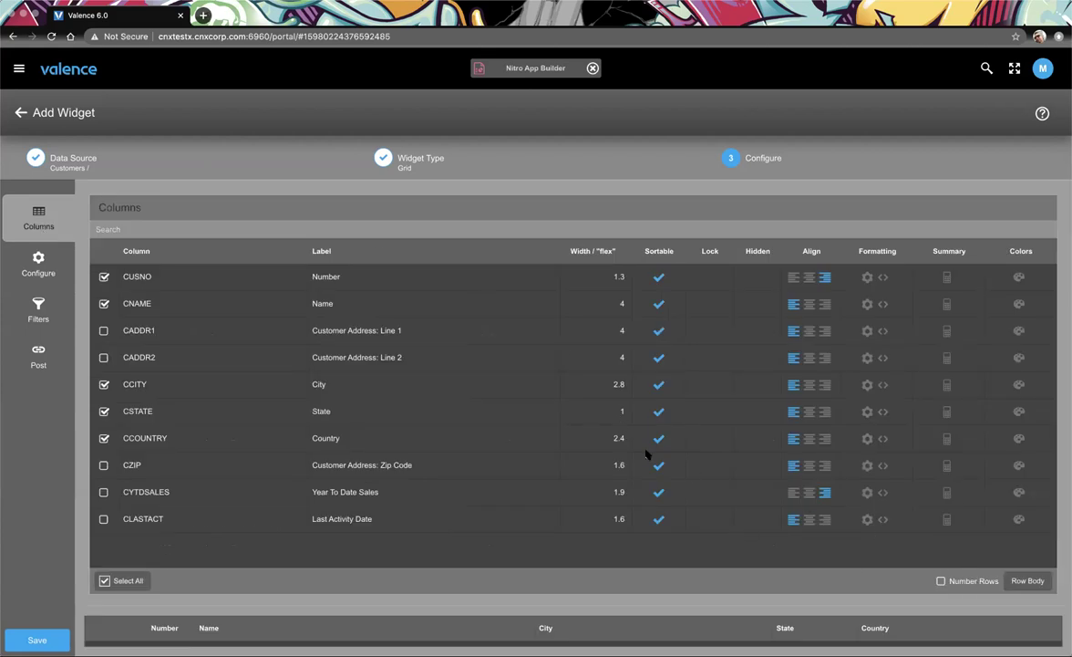
left_click(959, 581)
left_click_drag(767, 600, 770, 473)
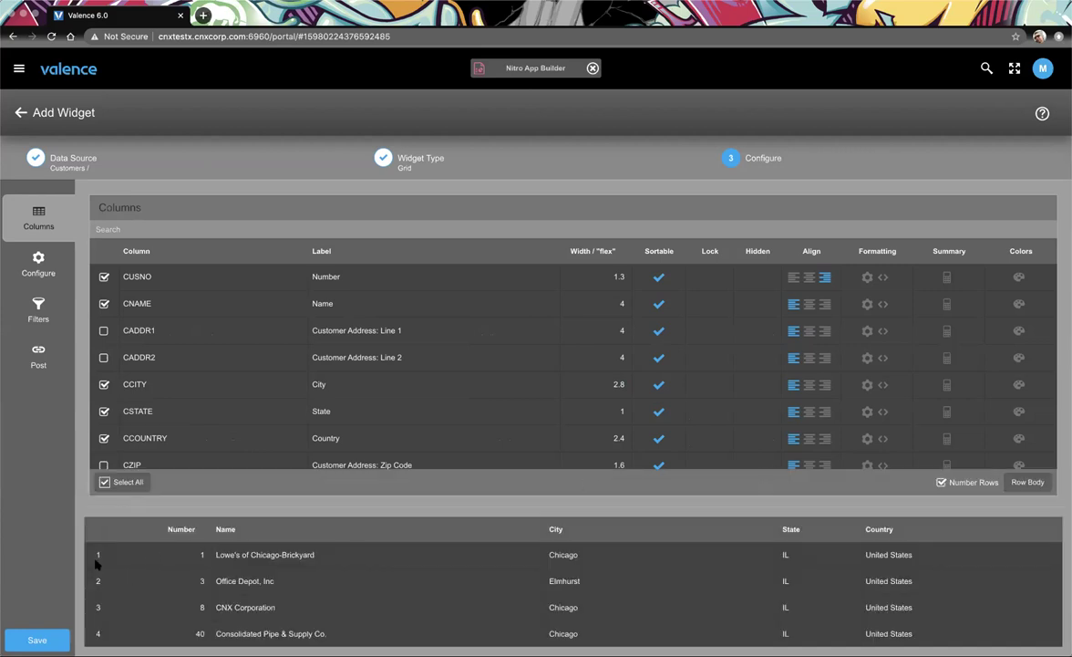
scroll(96, 570, "down", 5)
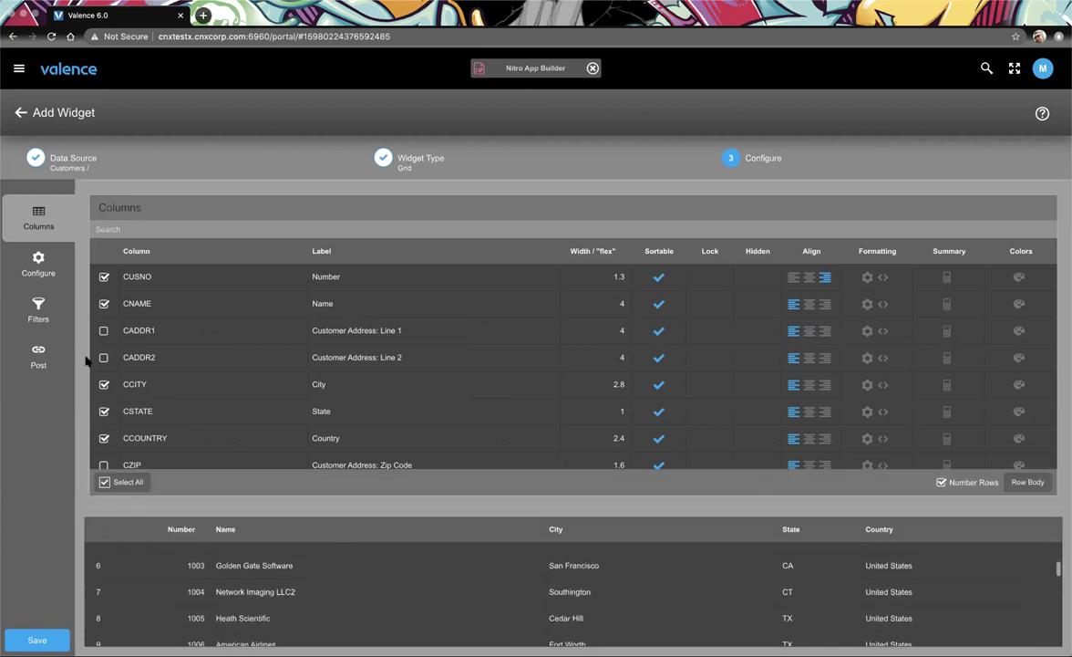
left_click(35, 255)
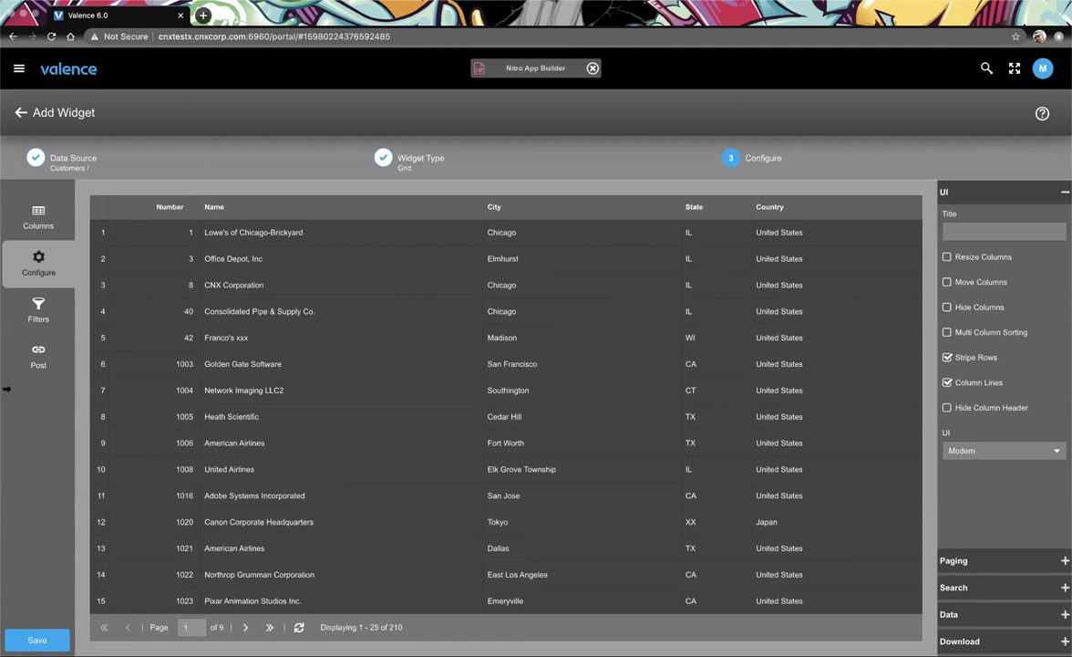
left_click(50, 213)
left_click(974, 483)
left_click(1028, 485)
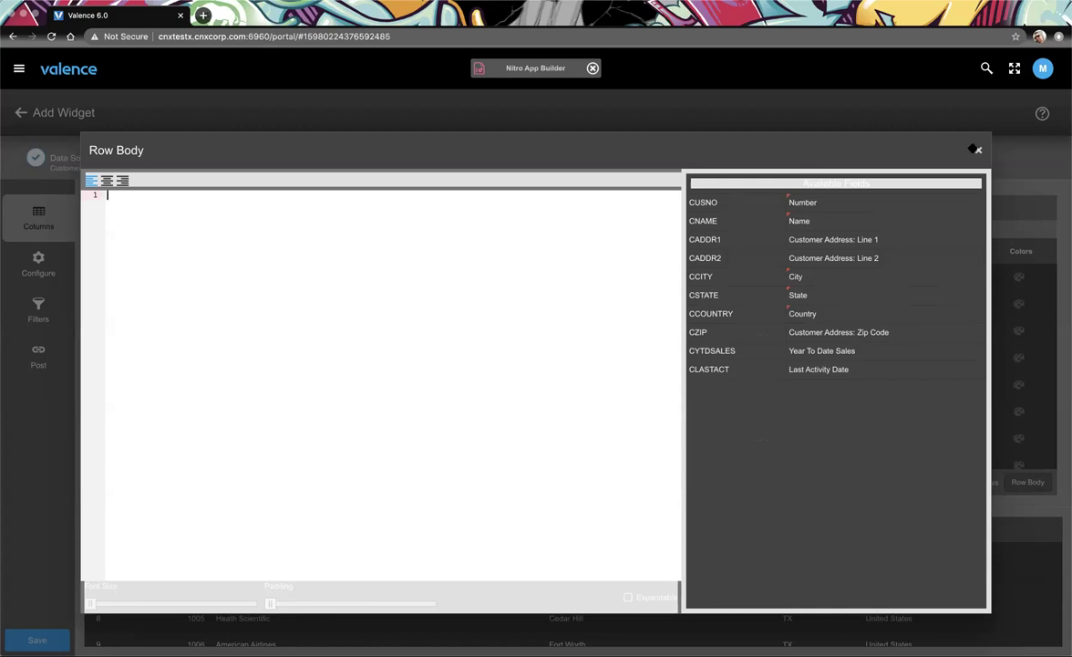
Switch the portal to the Light theme and add {CADDR1} to the row body template
left_click(1043, 69)
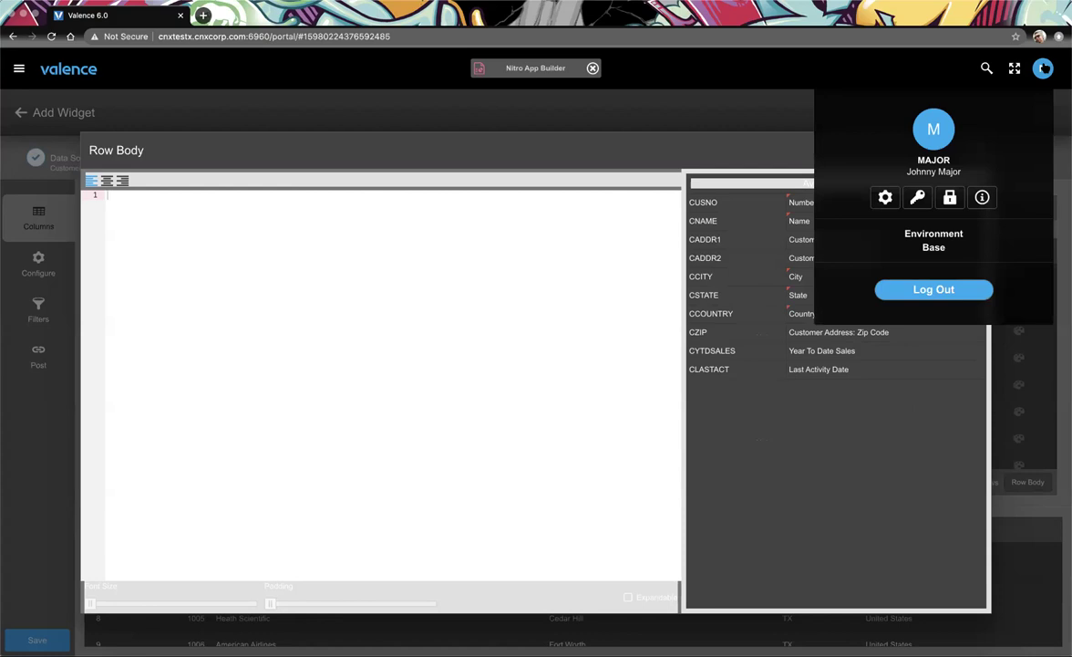
left_click(886, 197)
left_click(459, 262)
left_click(425, 273)
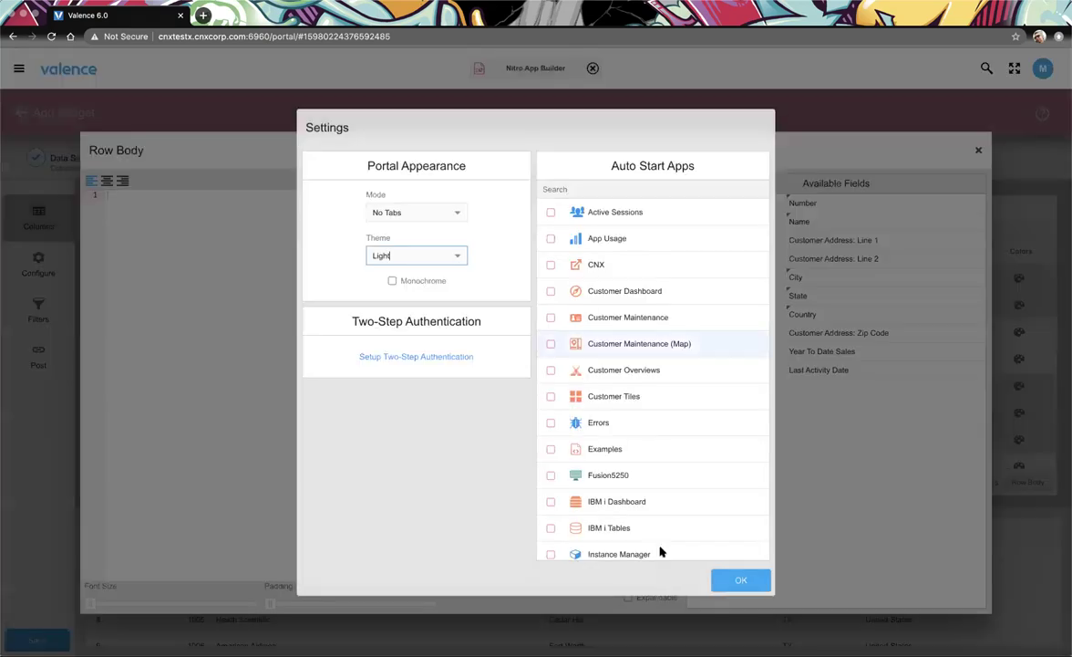
left_click(744, 579)
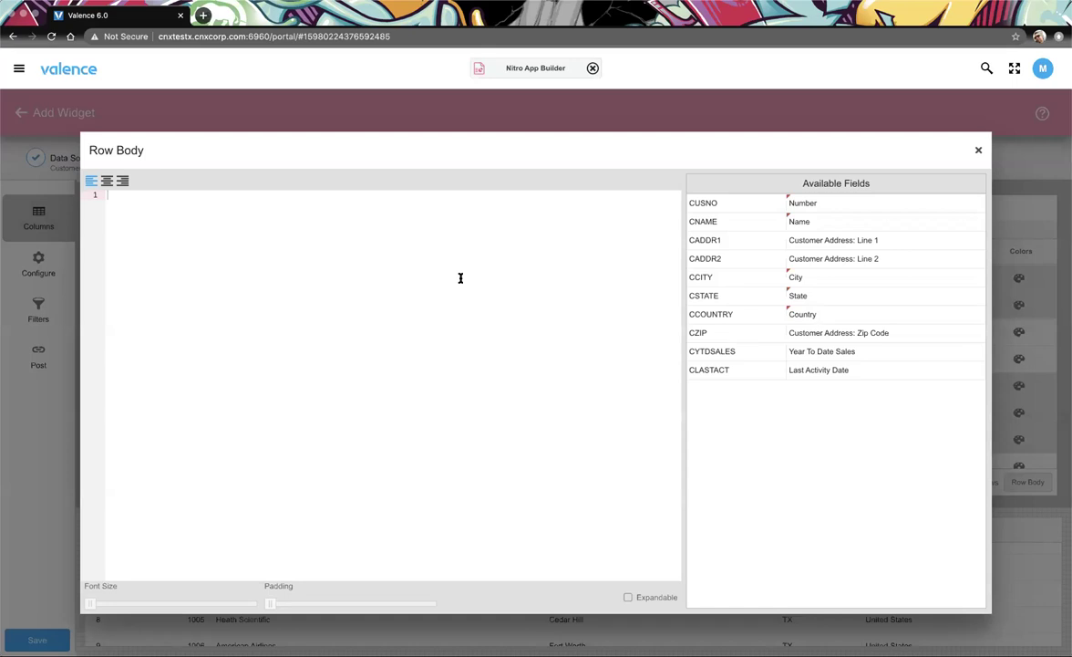
left_click(744, 248)
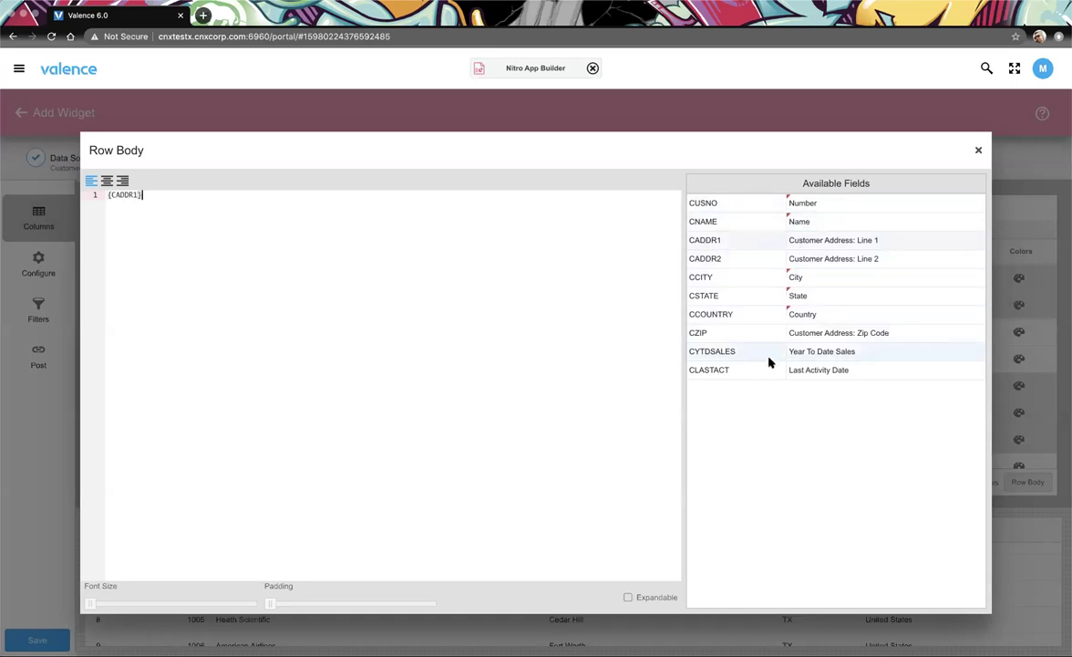
left_click(979, 154)
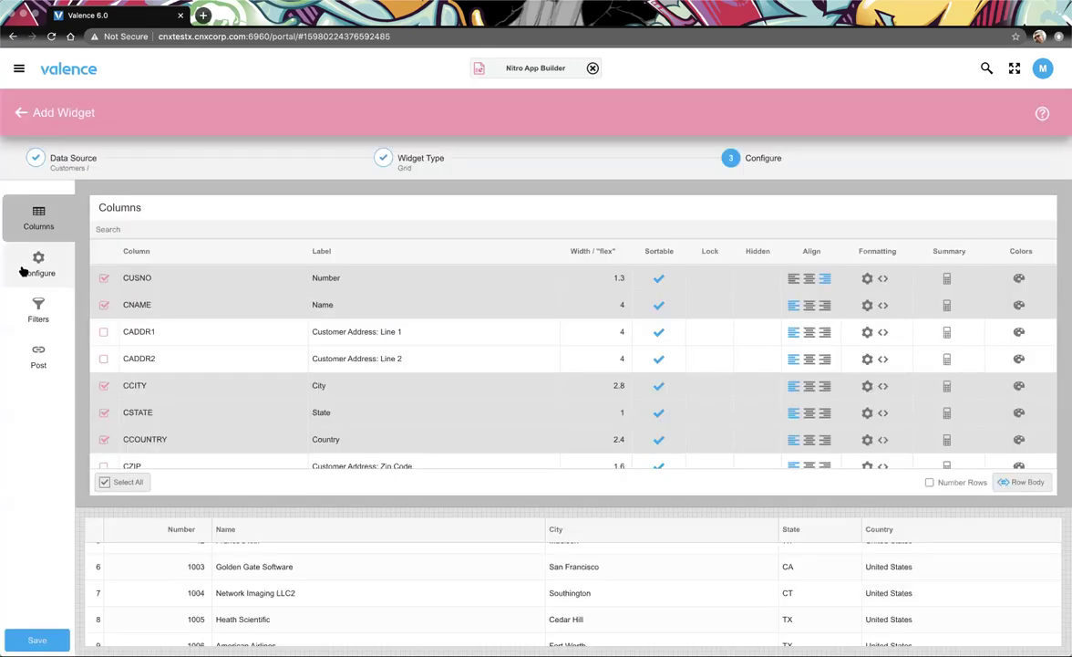
Preview each customer row's first address line, then reopen the Row Body editor from Columns
left_click(25, 269)
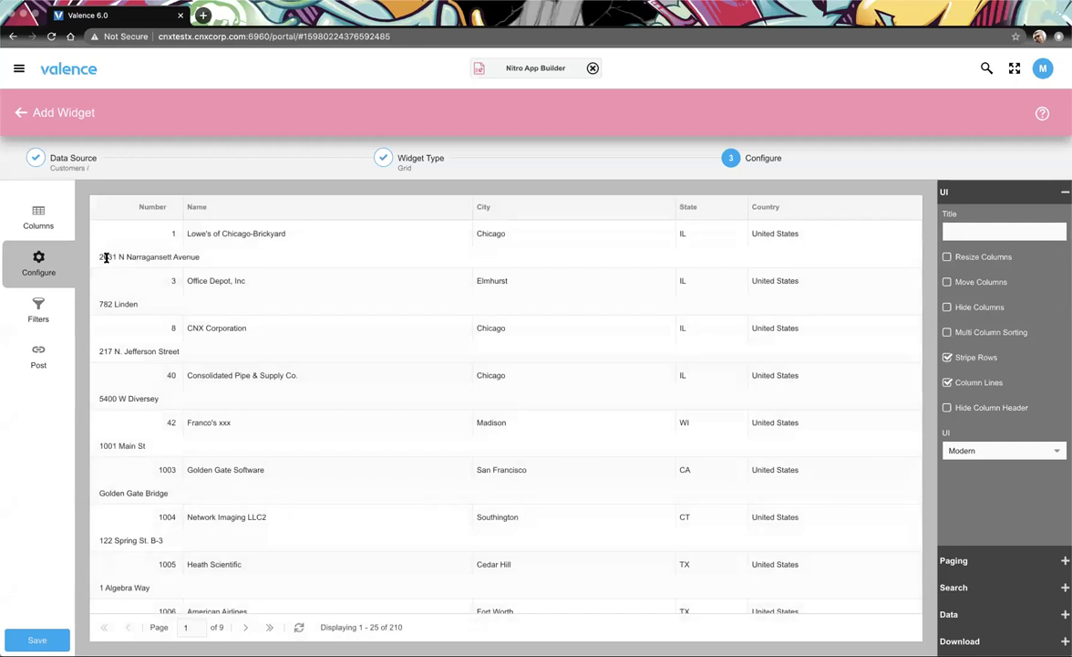
left_click_drag(99, 255, 200, 247)
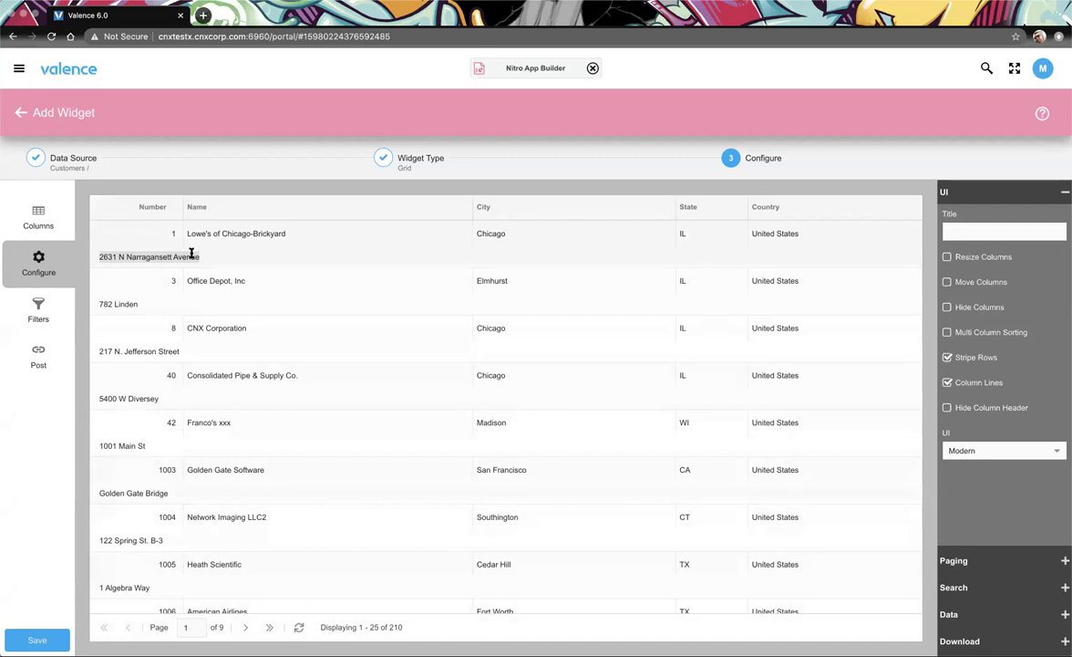
left_click(40, 219)
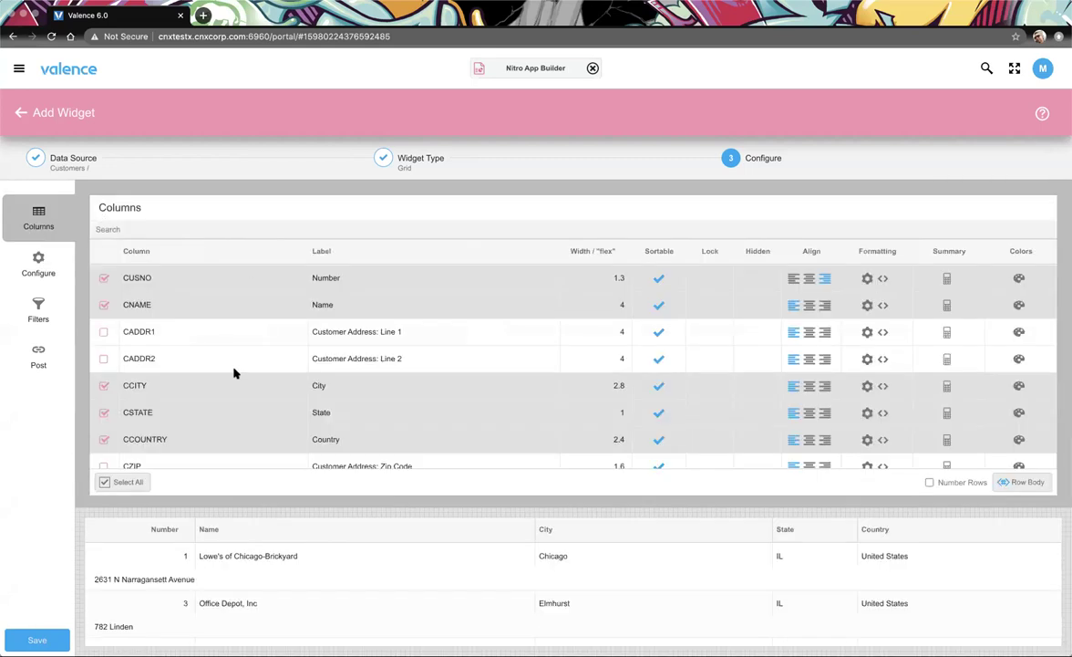
left_click(1025, 481)
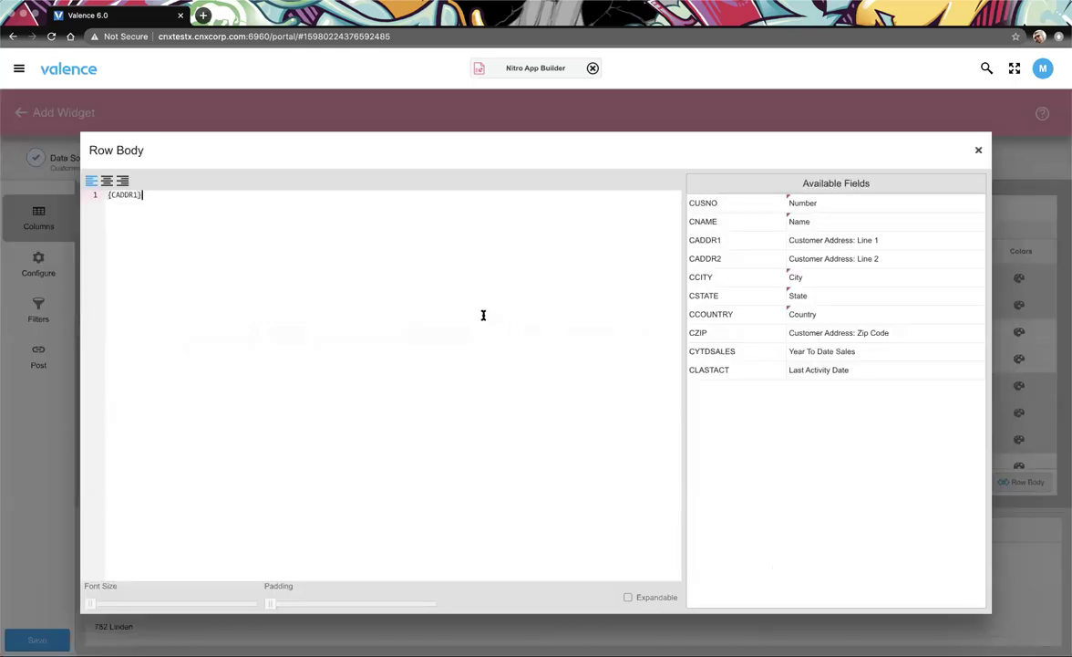
Wrap {CADDR1} in a div styled padding:8px, font-size:15px, border:1px solid #ccc
key("Home")
key("shift+End")
key("ctrl+x")
type("<div>")
left_click(835, 240)
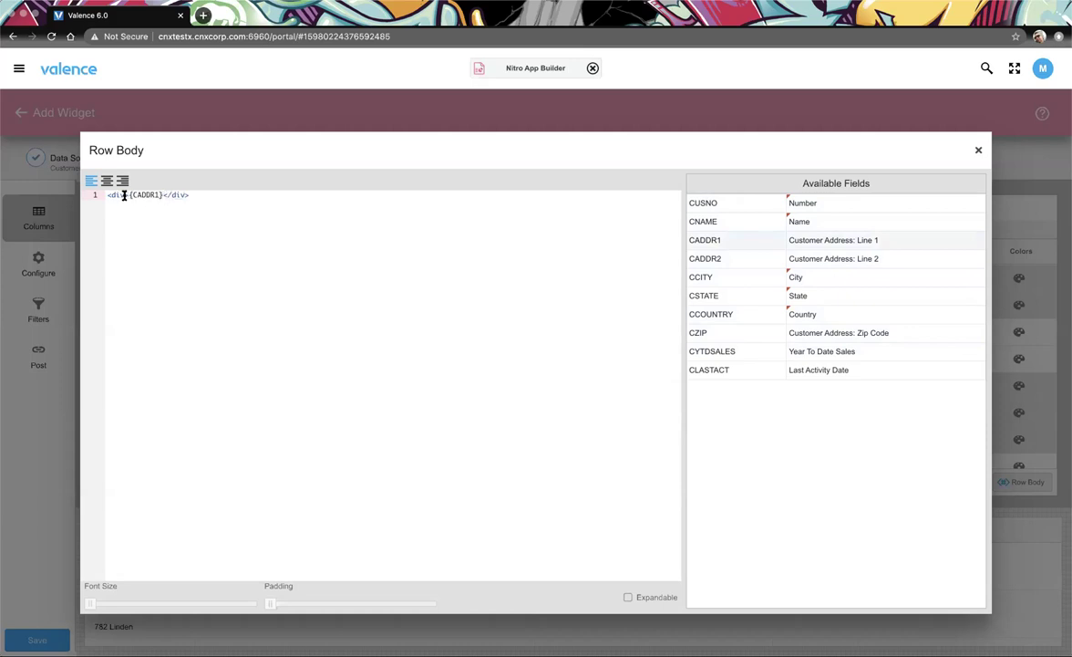
left_click(125, 195)
type("style=\"")
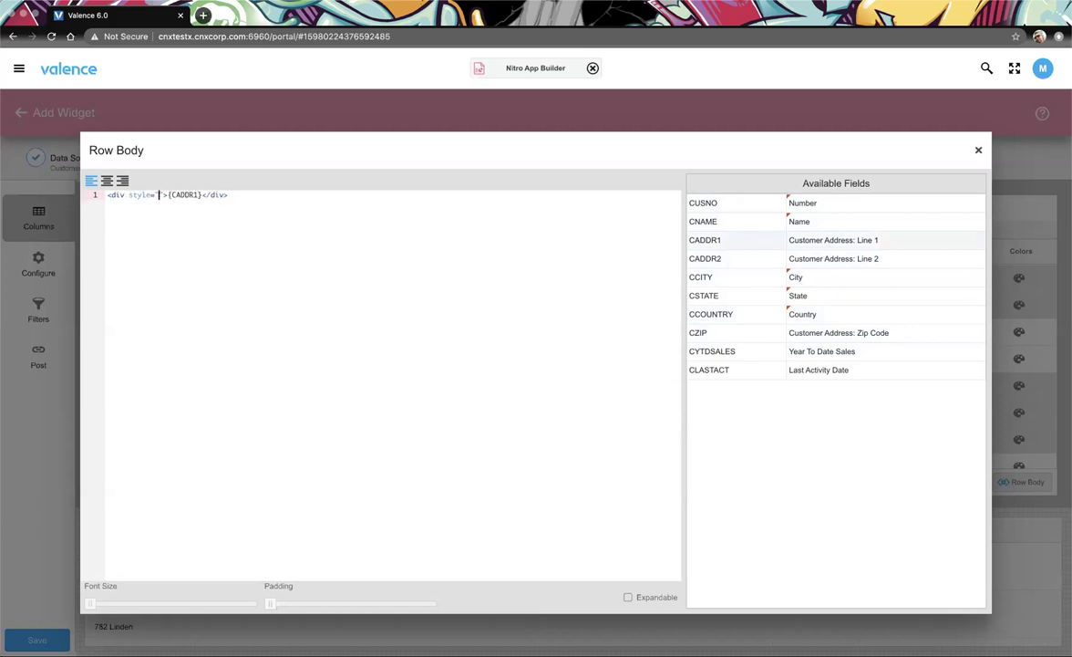
type("padding:8px;")
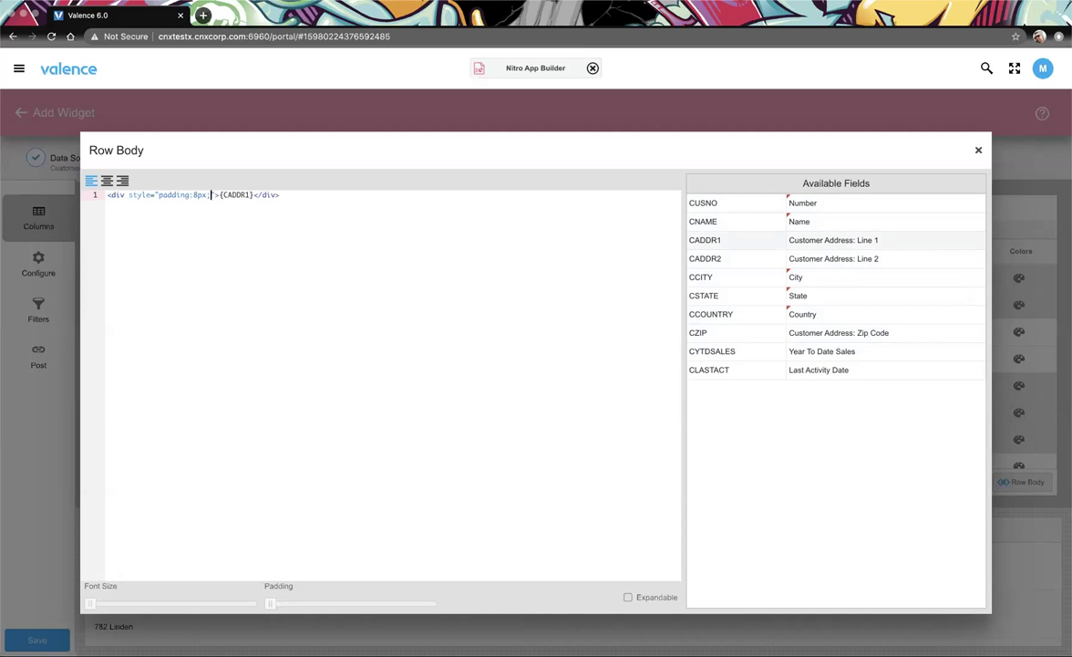
type("font-si")
type("ze:15p")
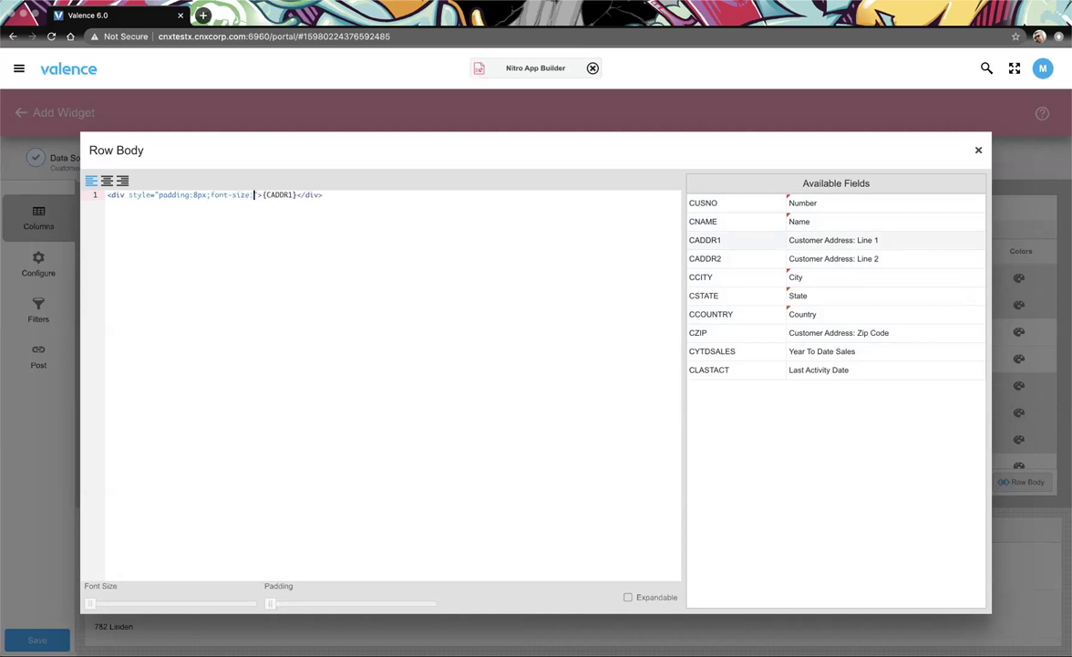
type("x;border:")
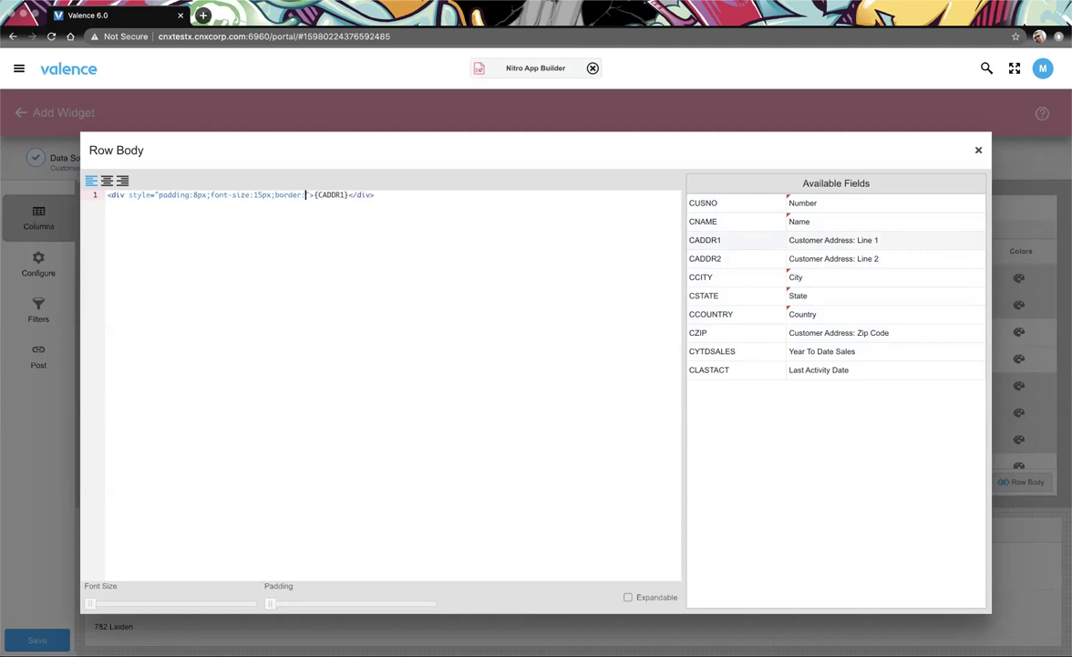
type("1px solid")
type("#ccc")
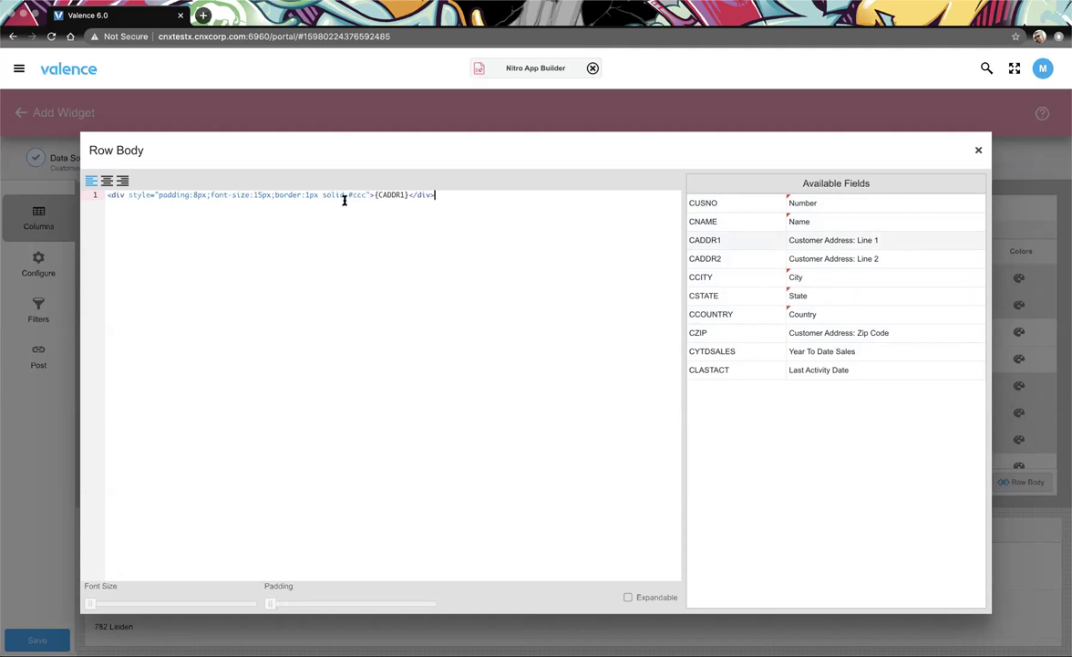
type(";")
left_click(396, 234)
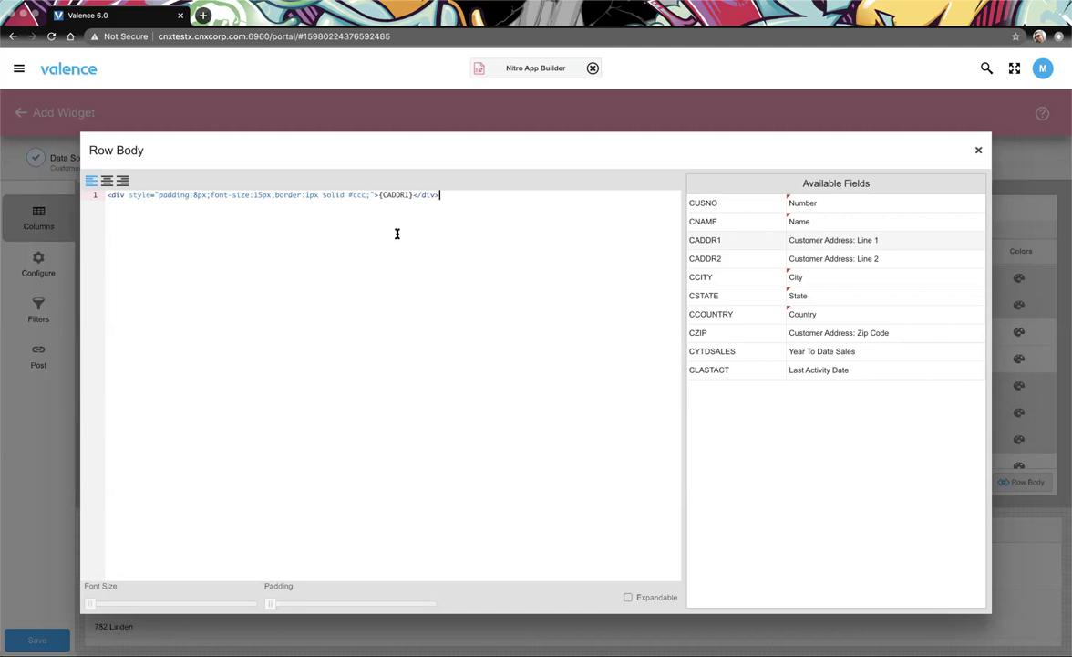
left_click(348, 194)
left_click(978, 153)
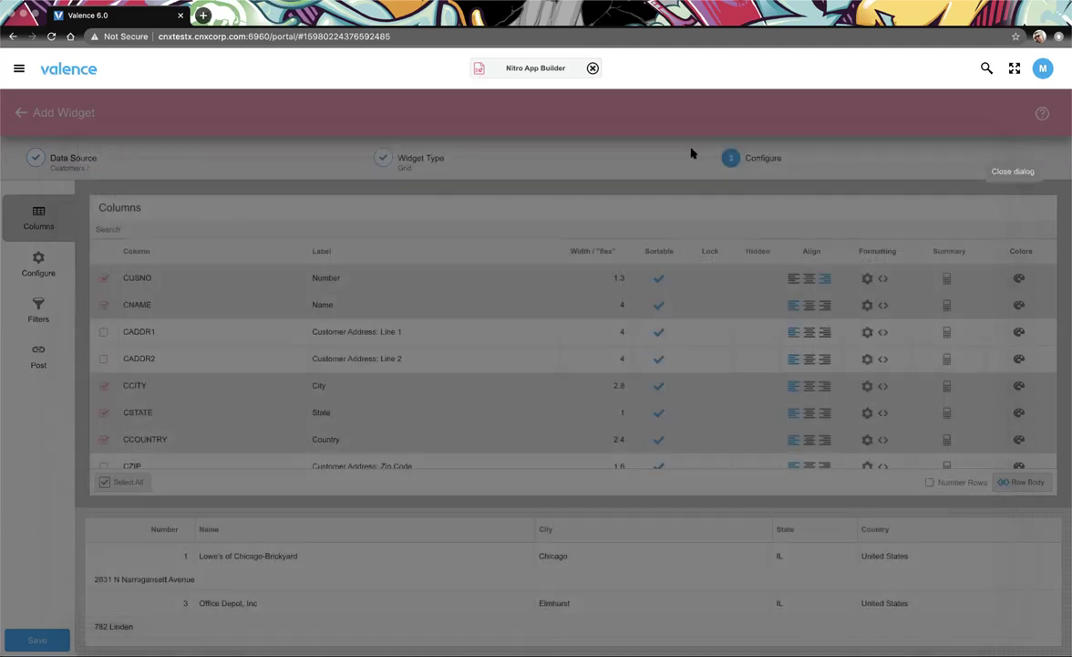
Preview the styled address row body, then tick Expandable on the Row Body and preview again
left_click(36, 271)
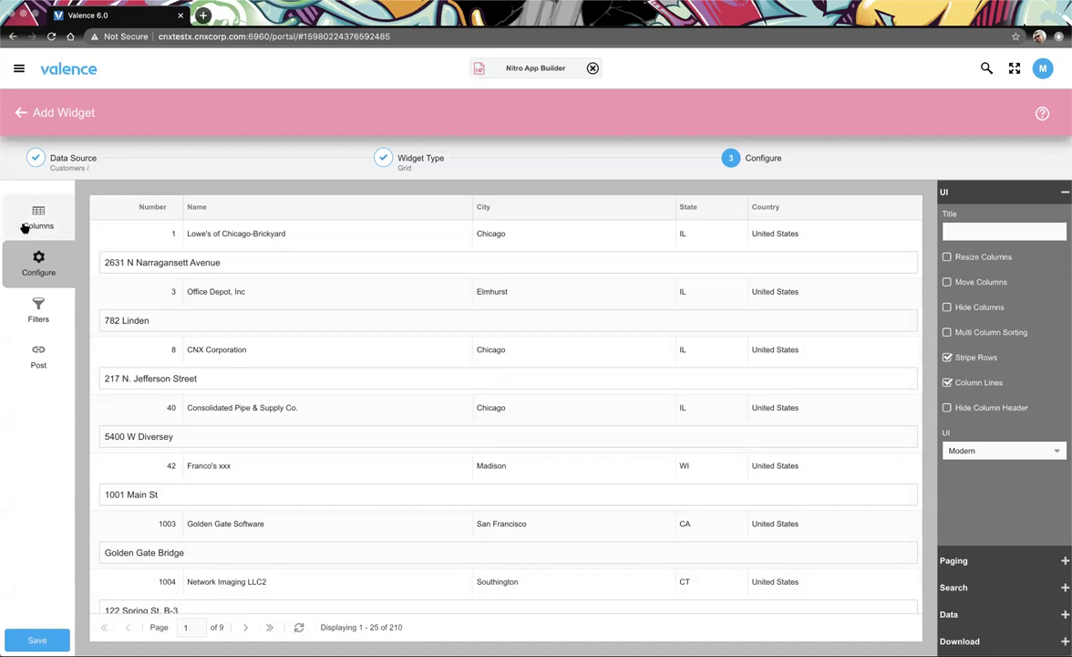
scroll(329, 235, "left", 3)
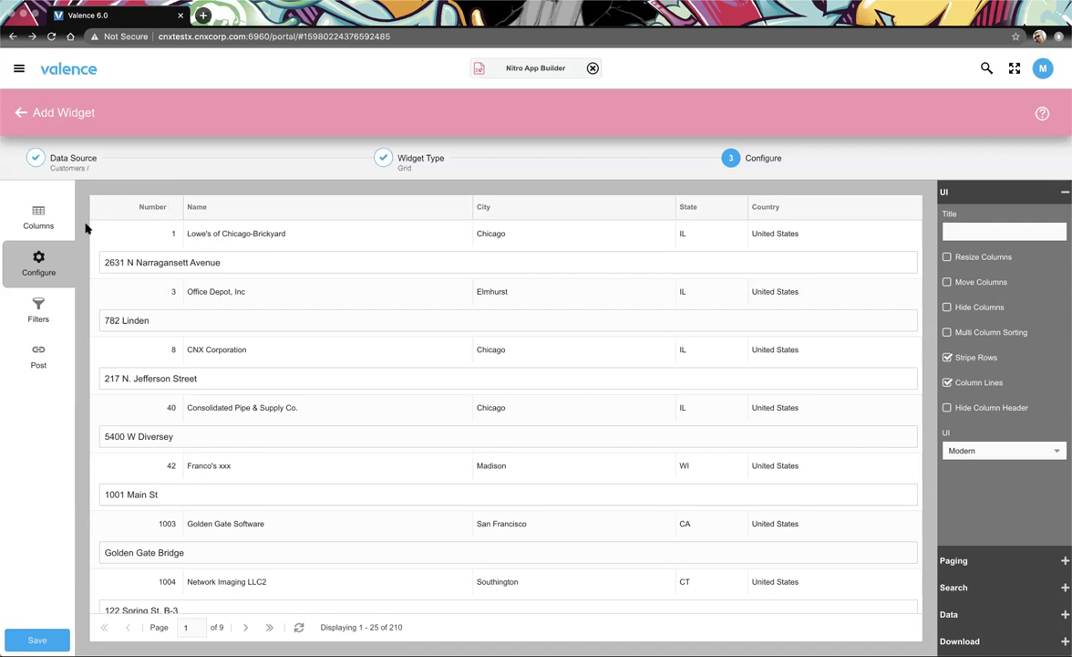
left_click(52, 213)
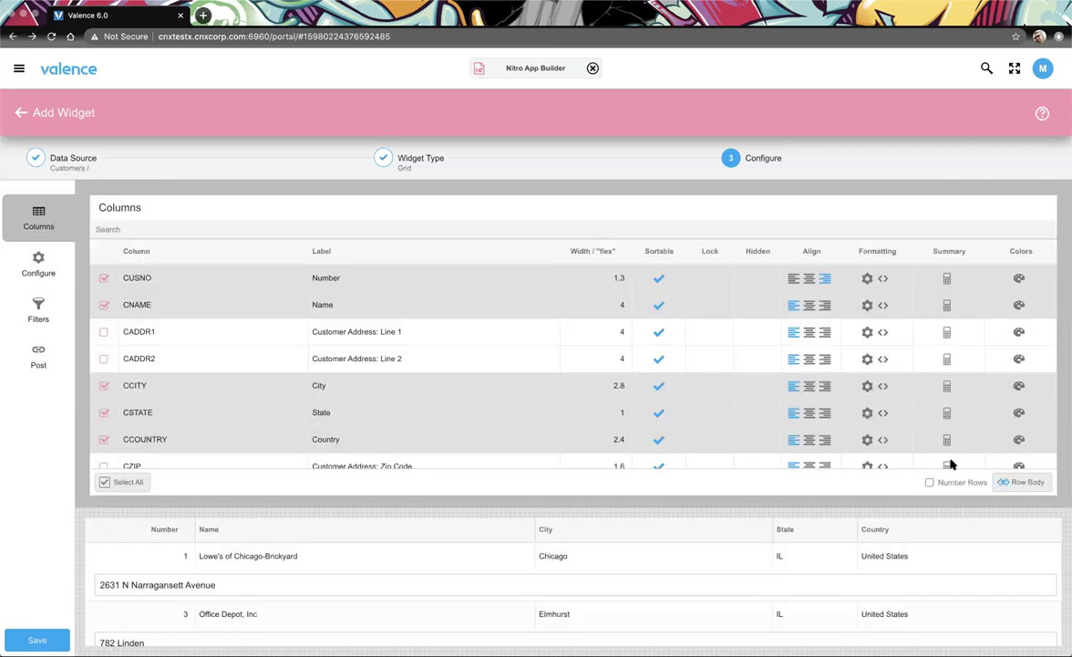
left_click(1028, 482)
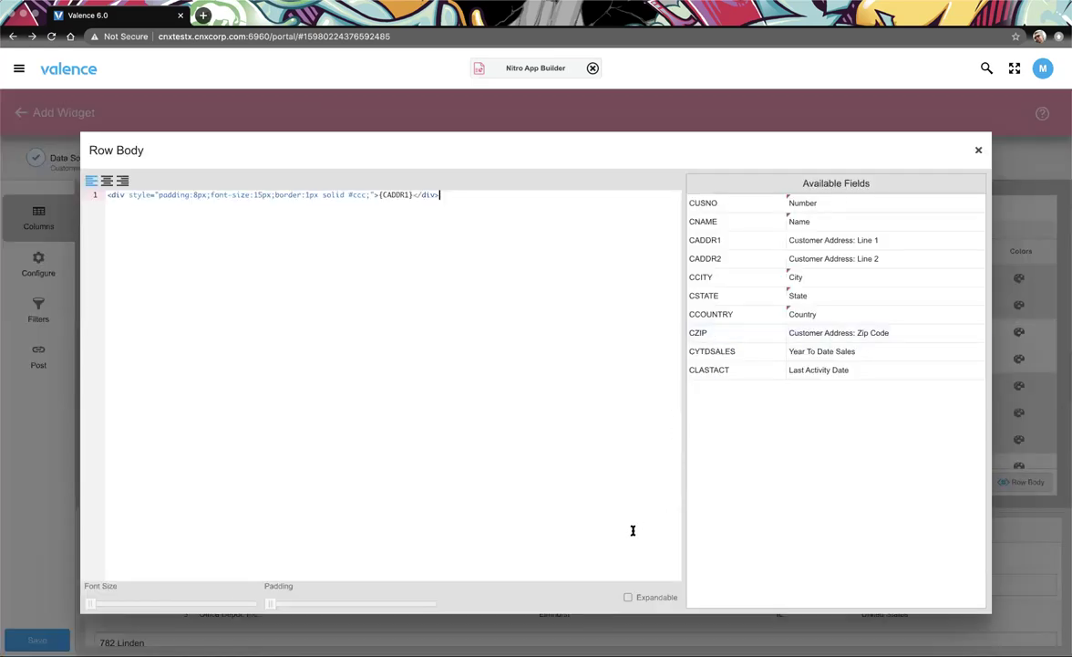
left_click(649, 599)
left_click(979, 153)
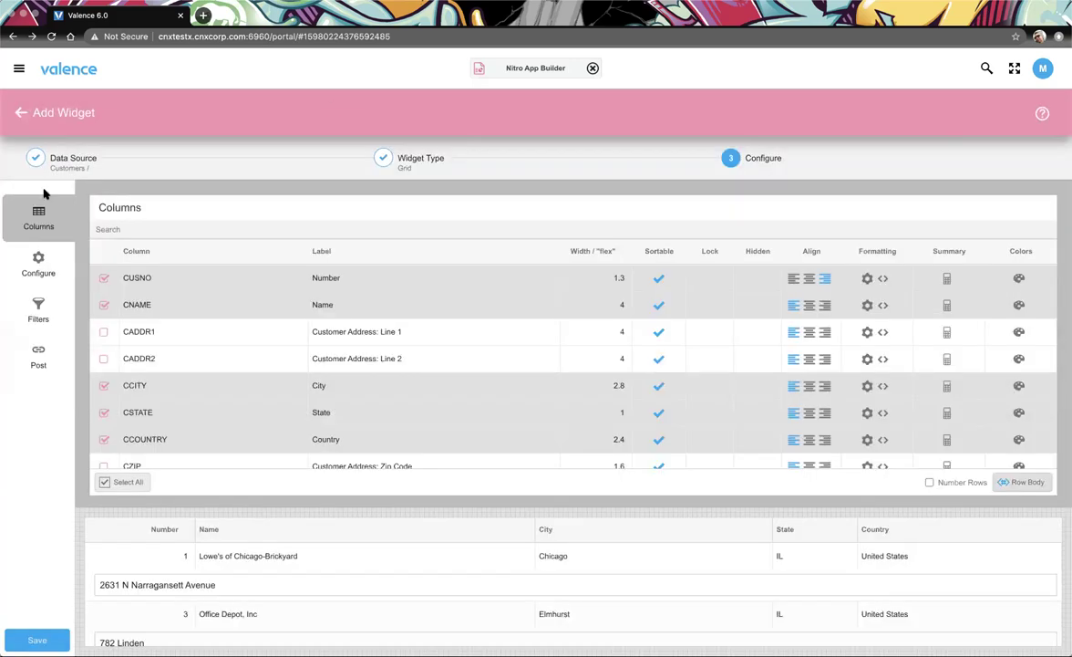
left_click(35, 263)
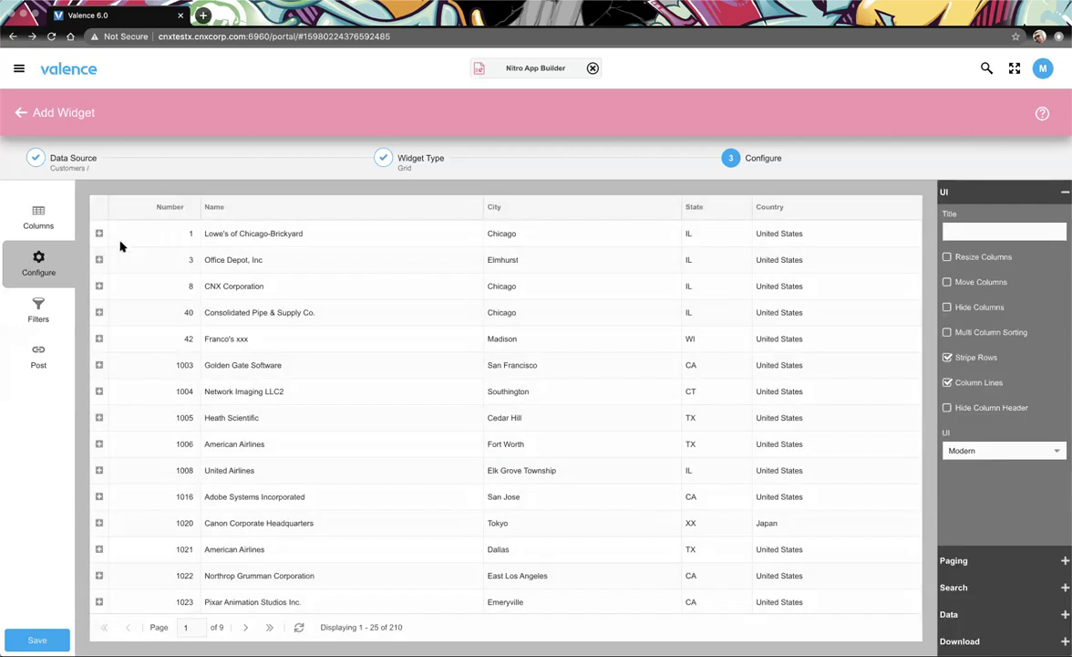
Expand address rows for the first customer, Office Depot, Consolidated Pipe & Supply Co., Franco's xxx and Network Imaging LLC2
left_click(98, 233)
left_click(99, 233)
left_click(98, 233)
left_click(100, 287)
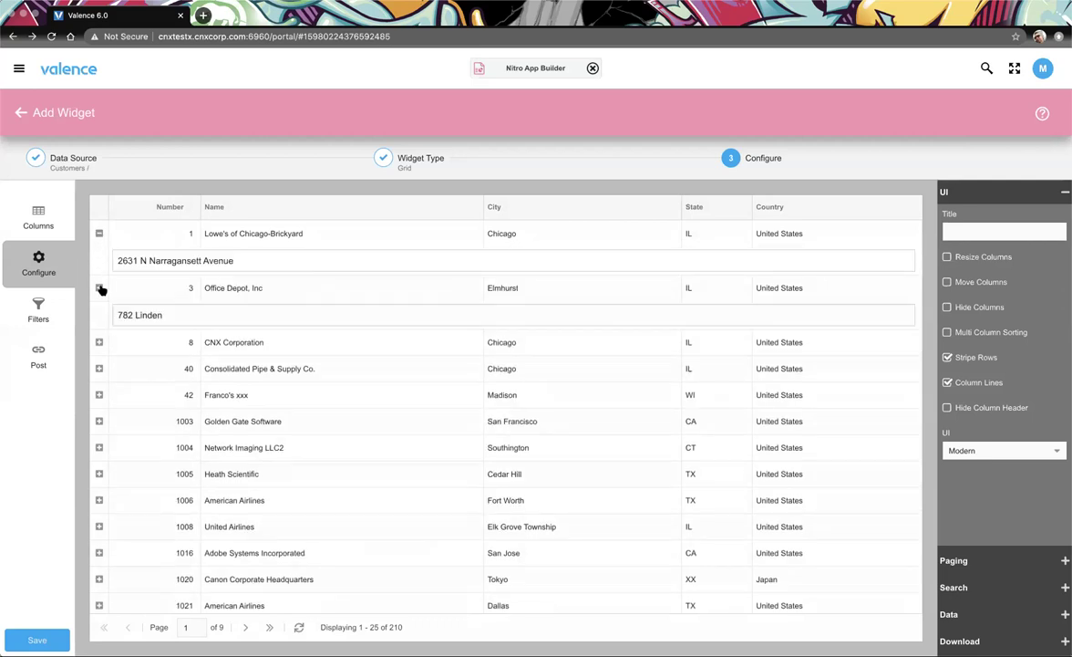
left_click(99, 369)
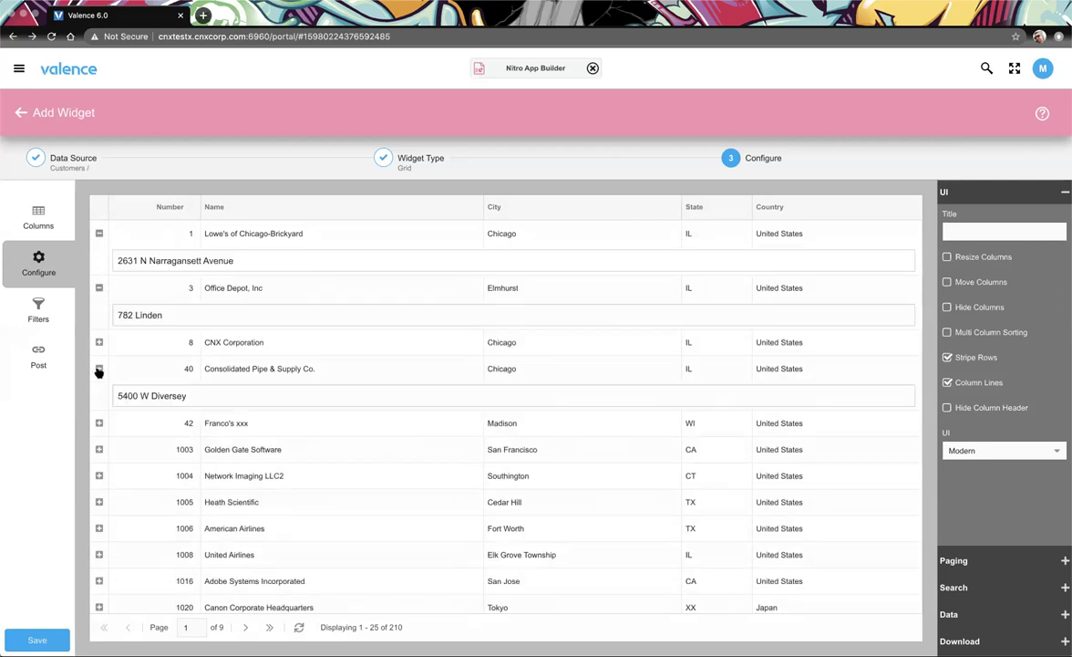
left_click(99, 423)
left_click(99, 503)
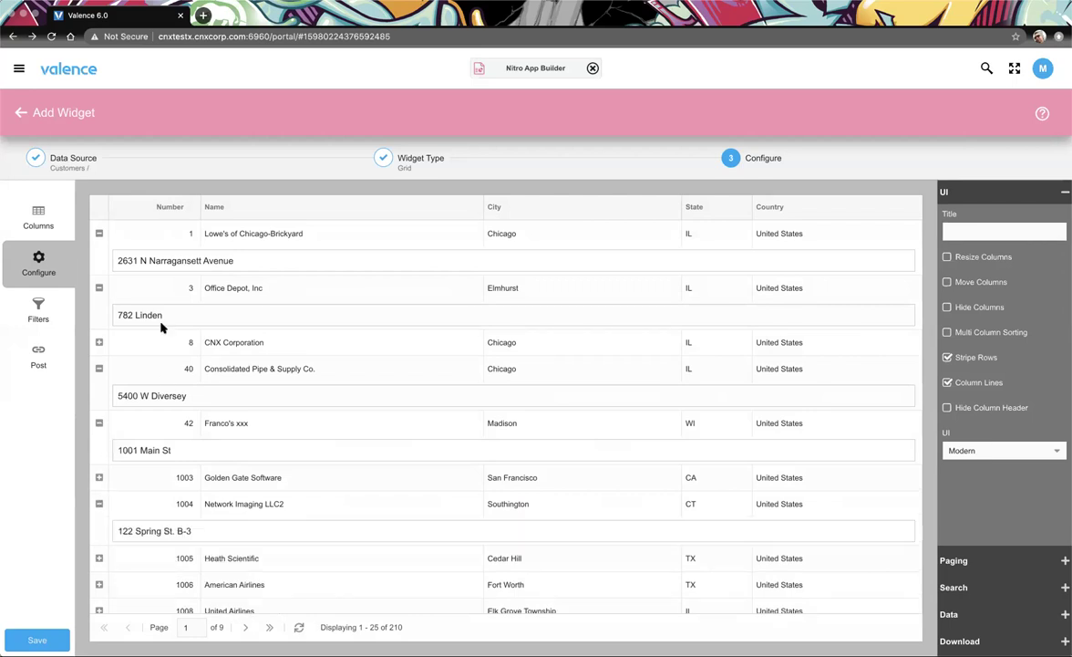
left_click(42, 223)
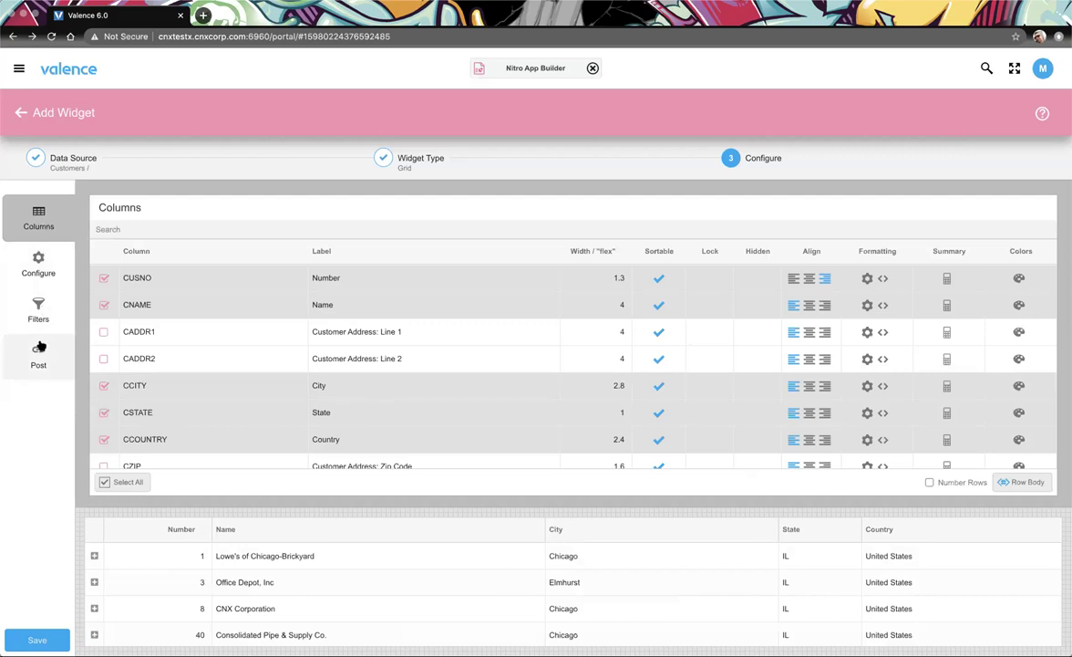
Format the Number column as Extra Large, bold and italic, and preview the result
left_click(867, 279)
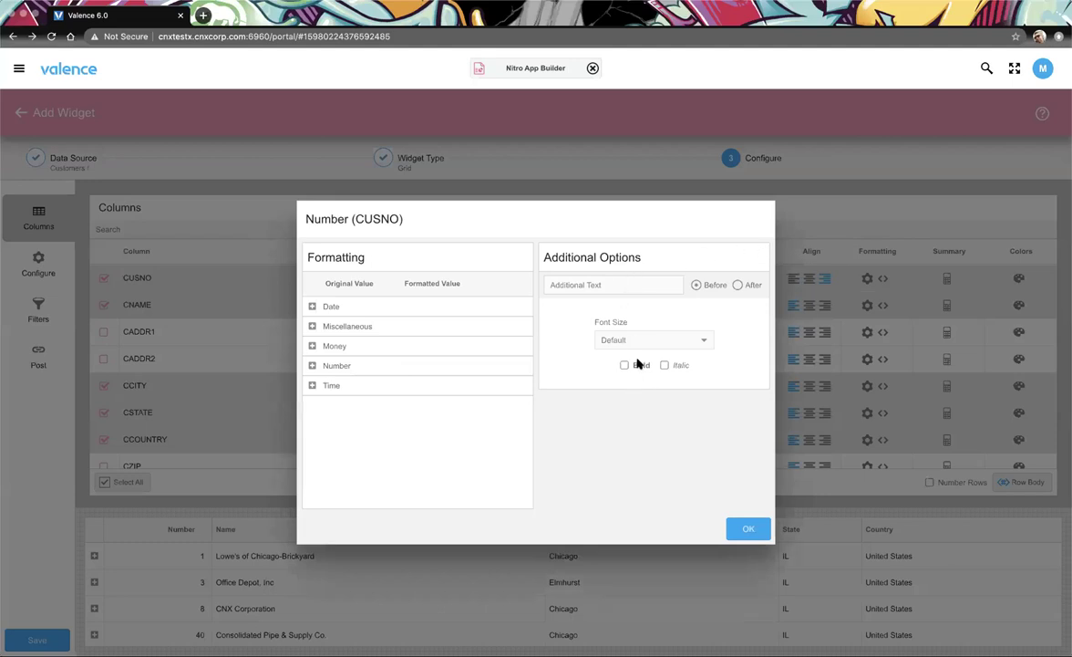
left_click(700, 341)
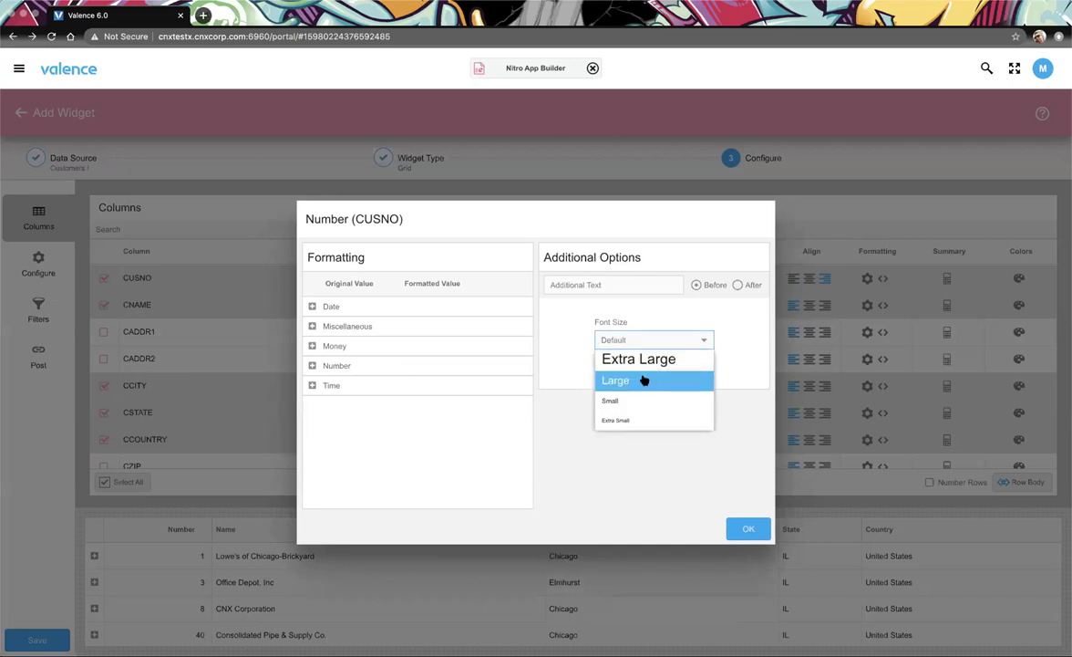
left_click(643, 366)
left_click(645, 366)
left_click(680, 365)
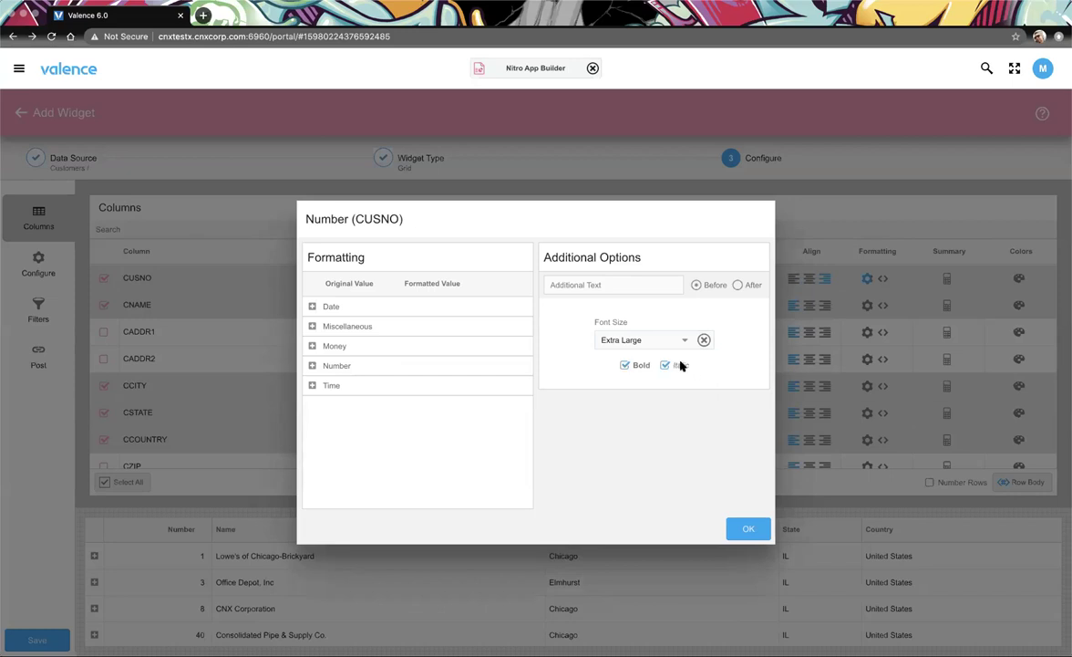
left_click(747, 527)
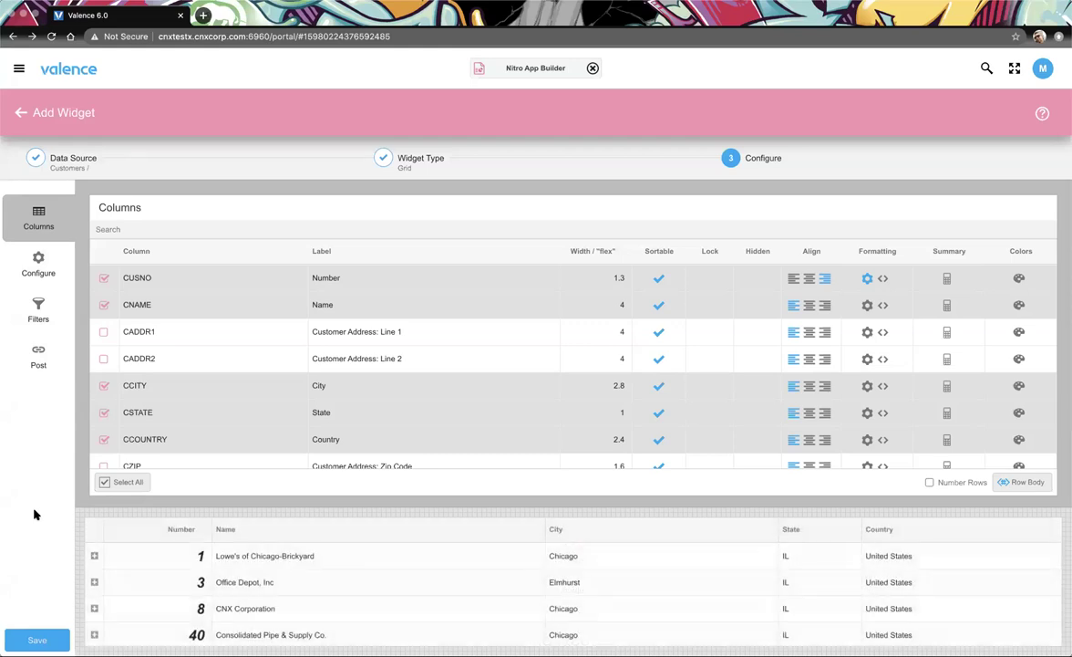
left_click(28, 260)
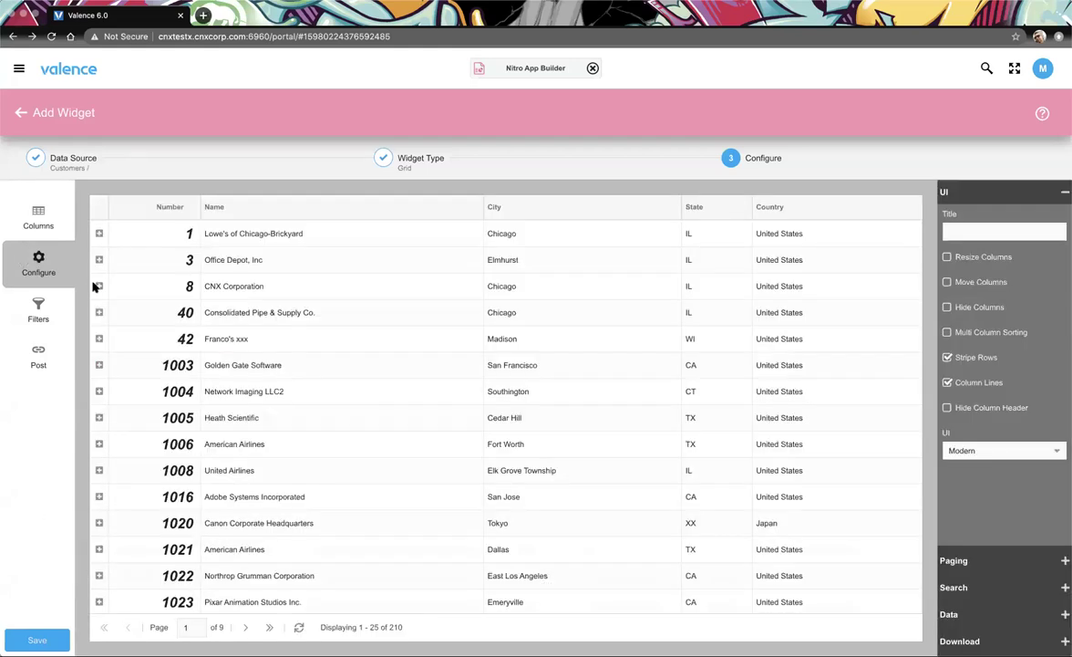
scroll(142, 437, "down", 1)
scroll(142, 436, "down", 2)
scroll(141, 437, "up", 3)
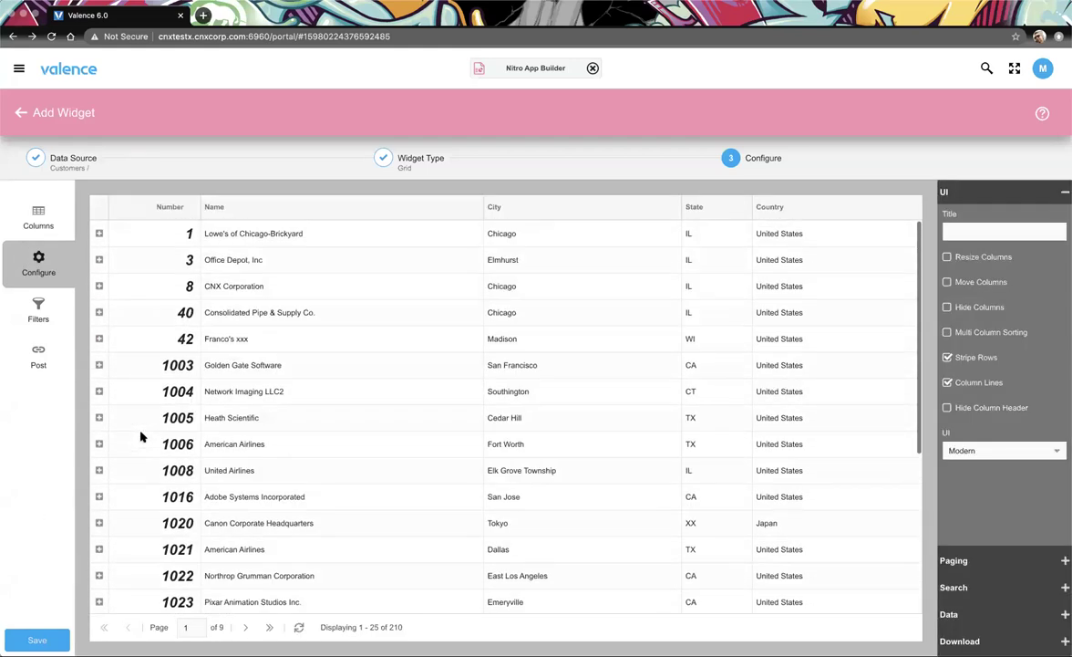
left_click(26, 215)
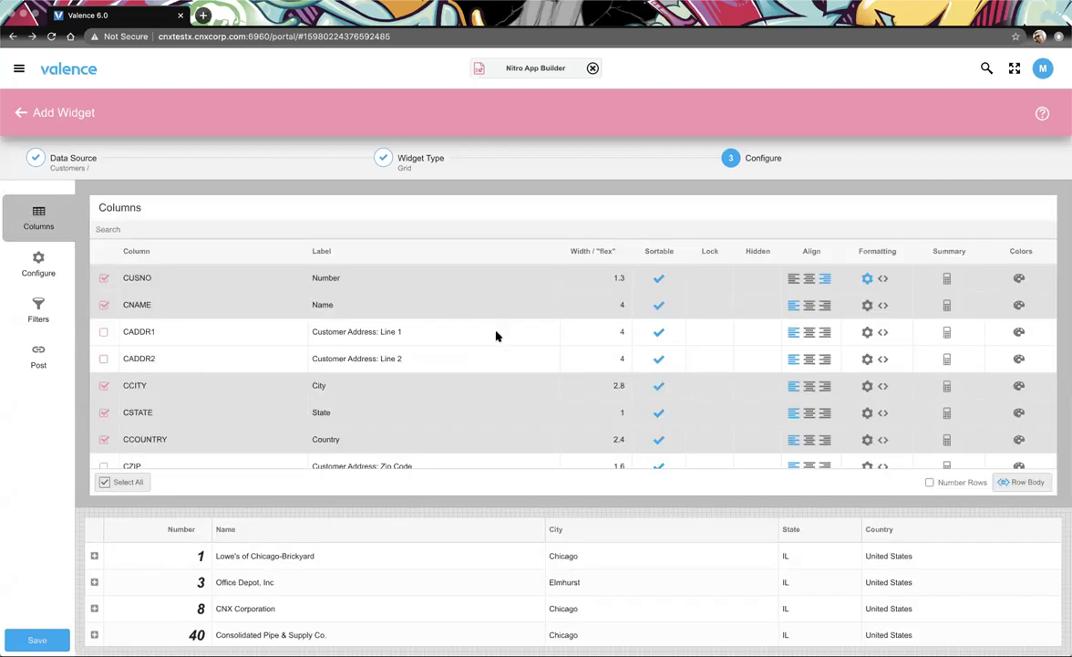
Remove the Number column's italic, bold and Extra Large font size, and preview the plain grid
left_click(867, 278)
left_click(667, 366)
left_click(627, 366)
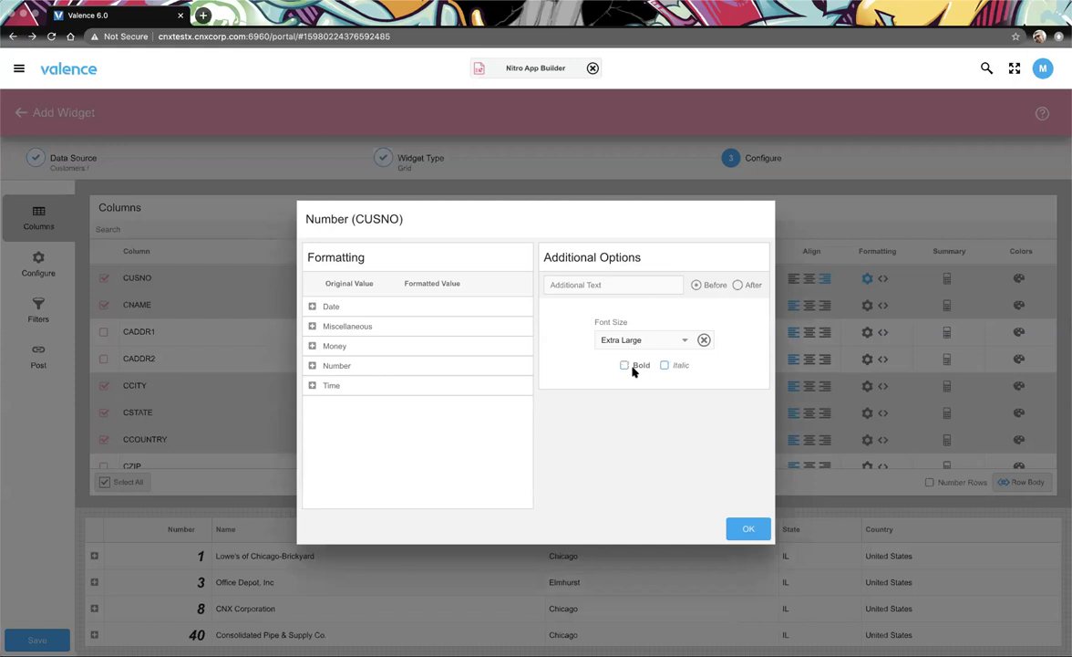
left_click(704, 340)
left_click(748, 529)
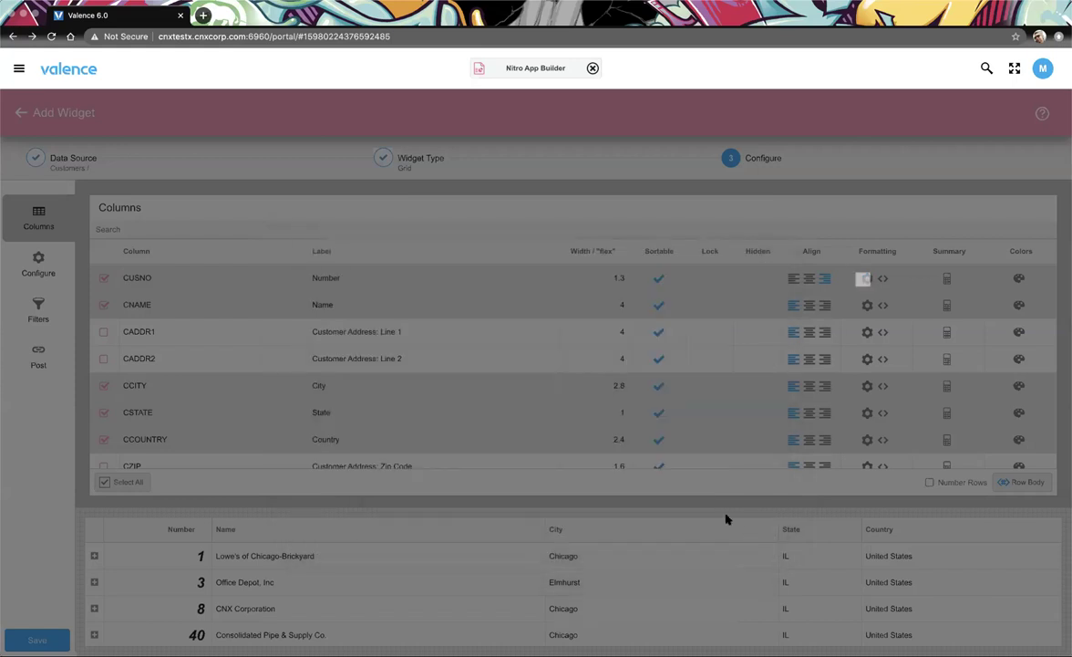
left_click(38, 262)
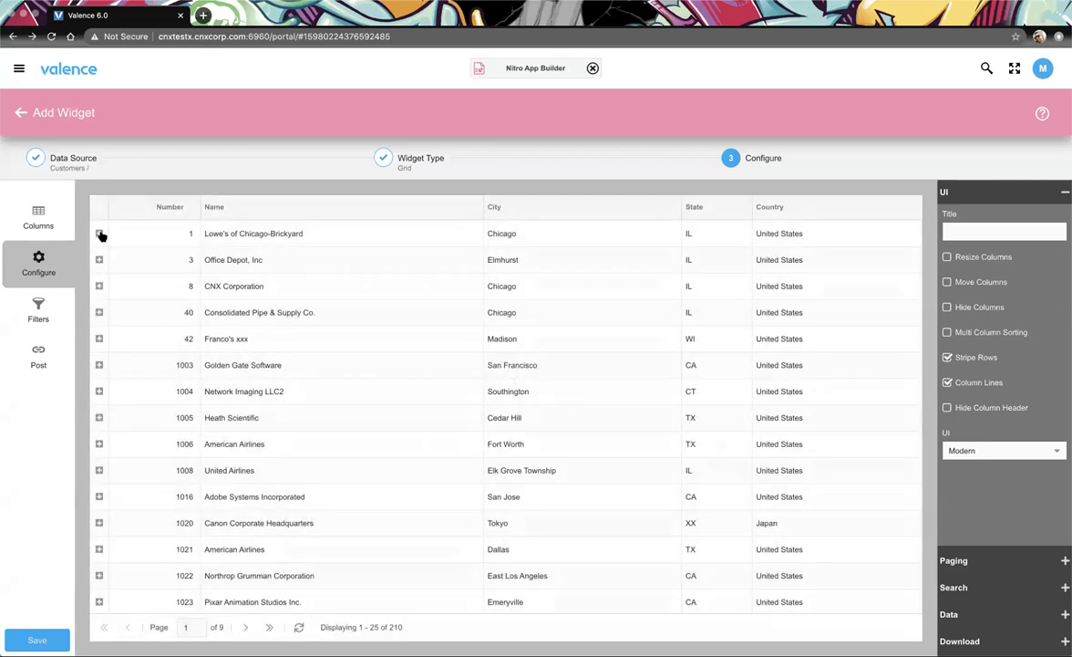
left_click(99, 234)
Enable CSTATE as a grid filter field and change its description to 'State'
left_click(99, 235)
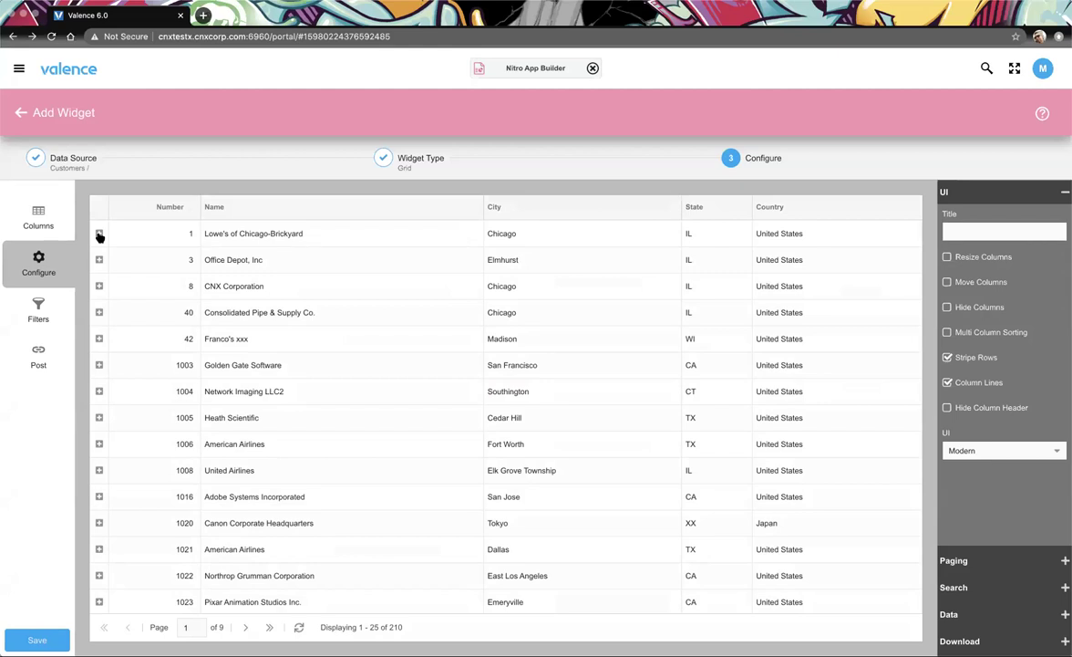
left_click(38, 312)
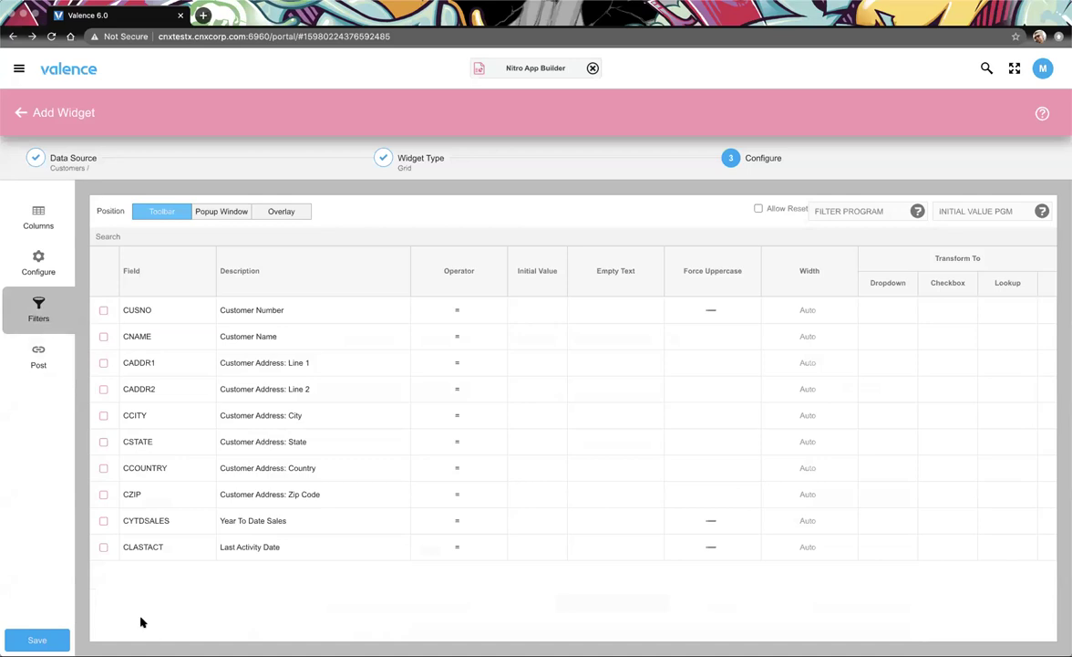
left_click(104, 445)
left_click(225, 441)
type("State")
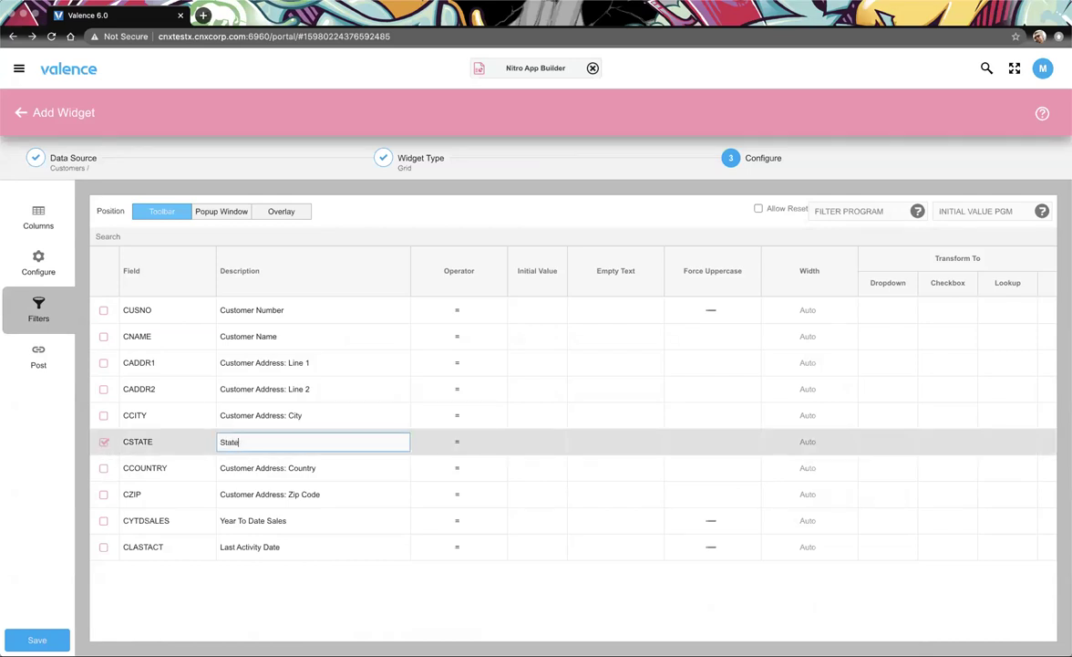
key("Return")
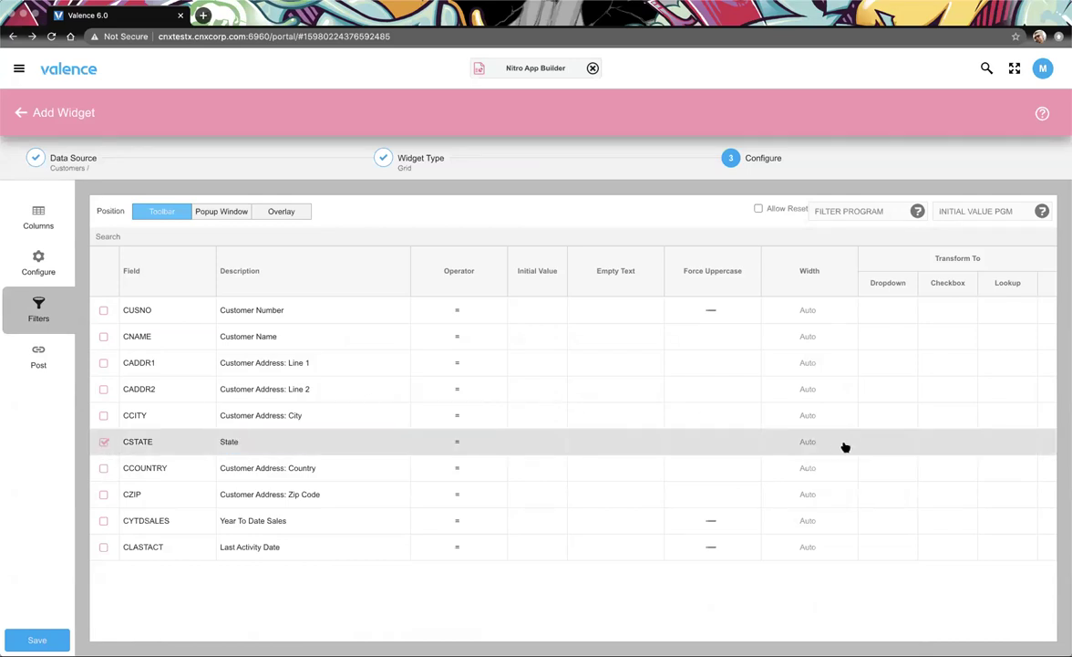
Make the State filter a multi-select US States dropdown showing STATE_NAME with STATE as value
left_click(894, 442)
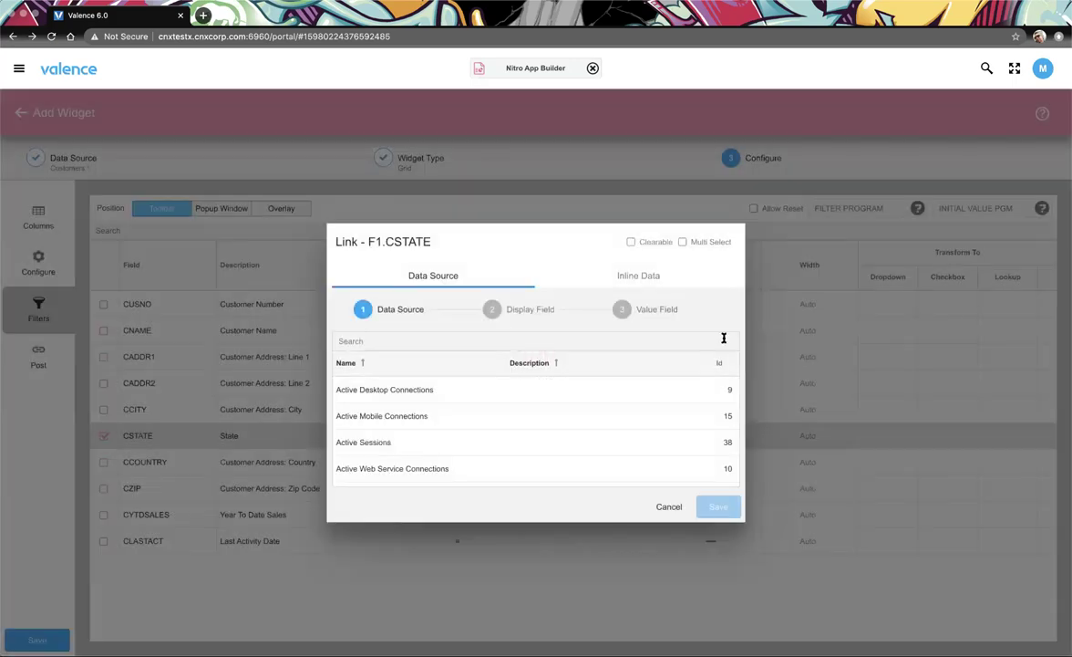
left_click(383, 341)
type("state")
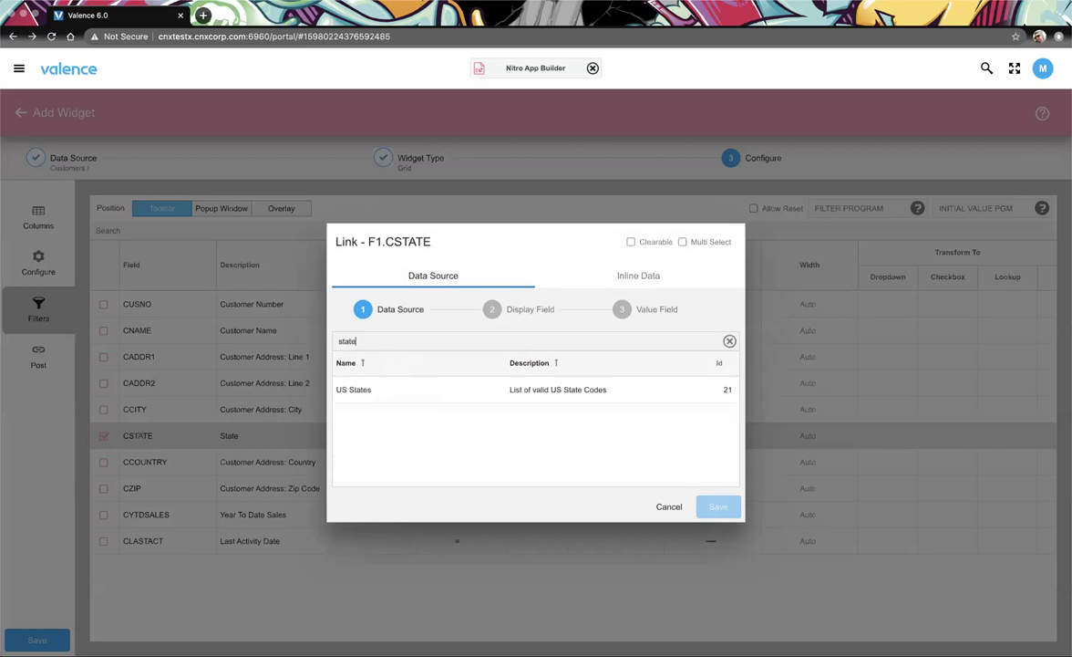
left_click(395, 389)
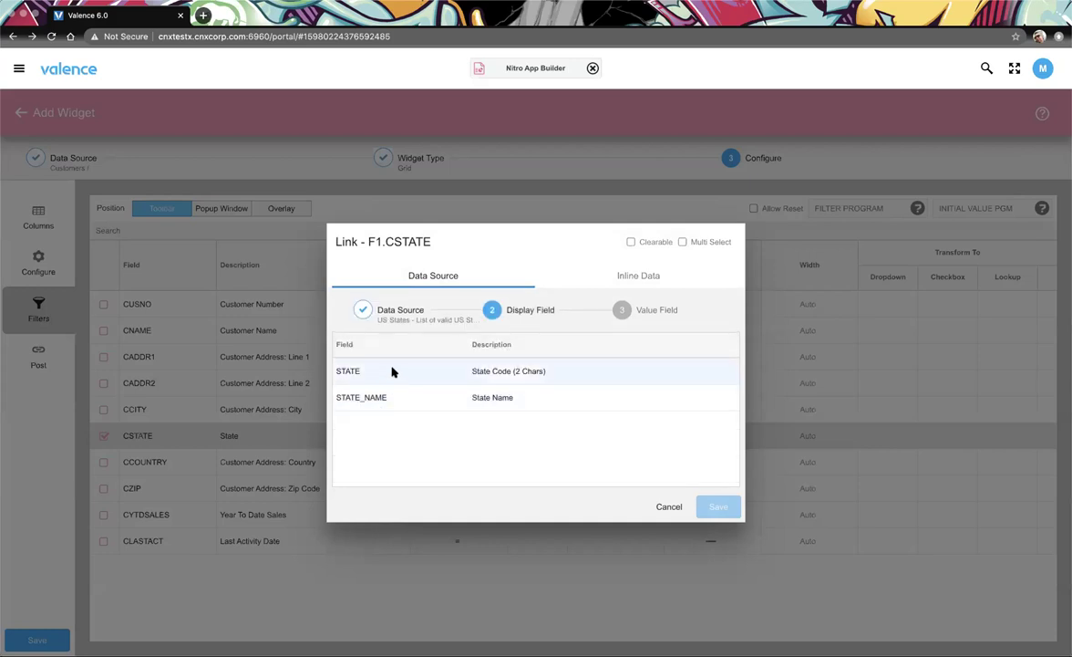
left_click(397, 397)
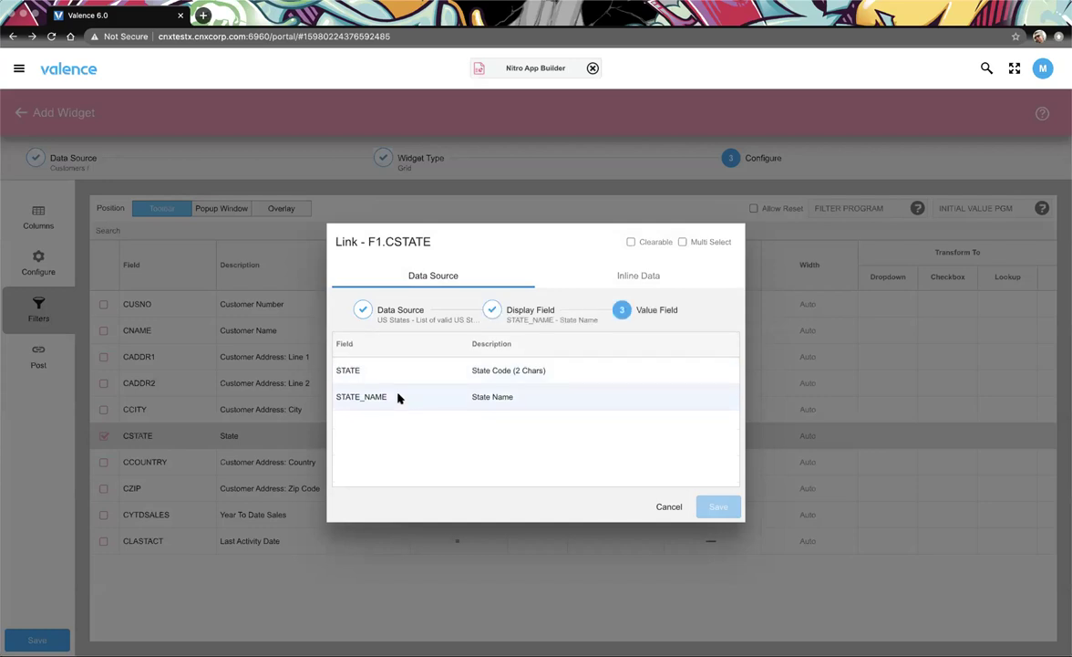
left_click(462, 371)
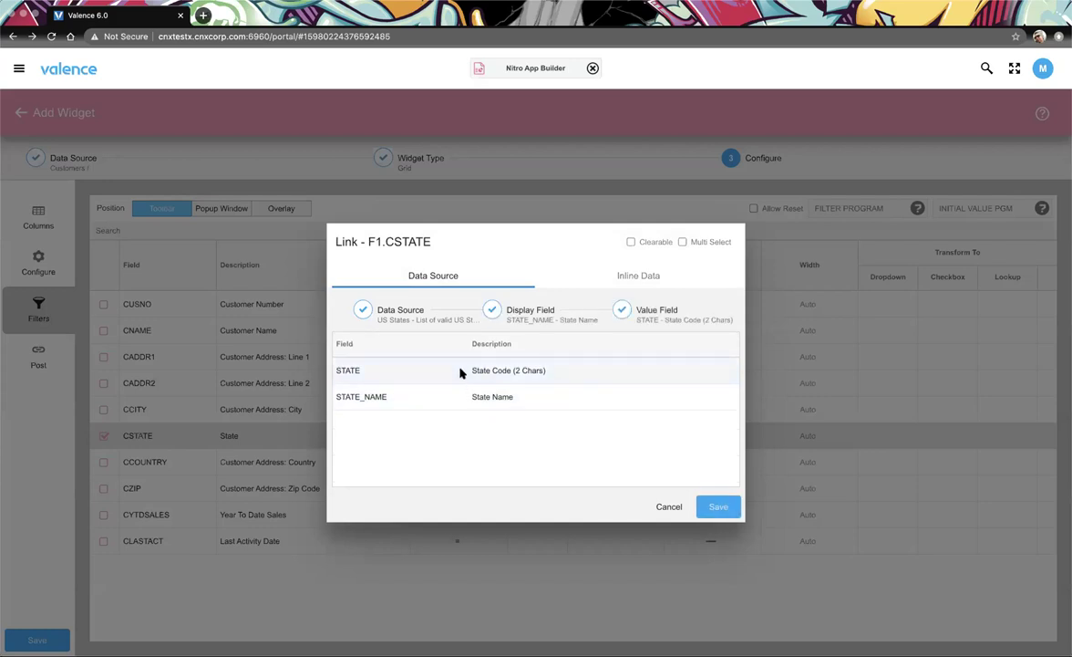
left_click(682, 243)
left_click(719, 507)
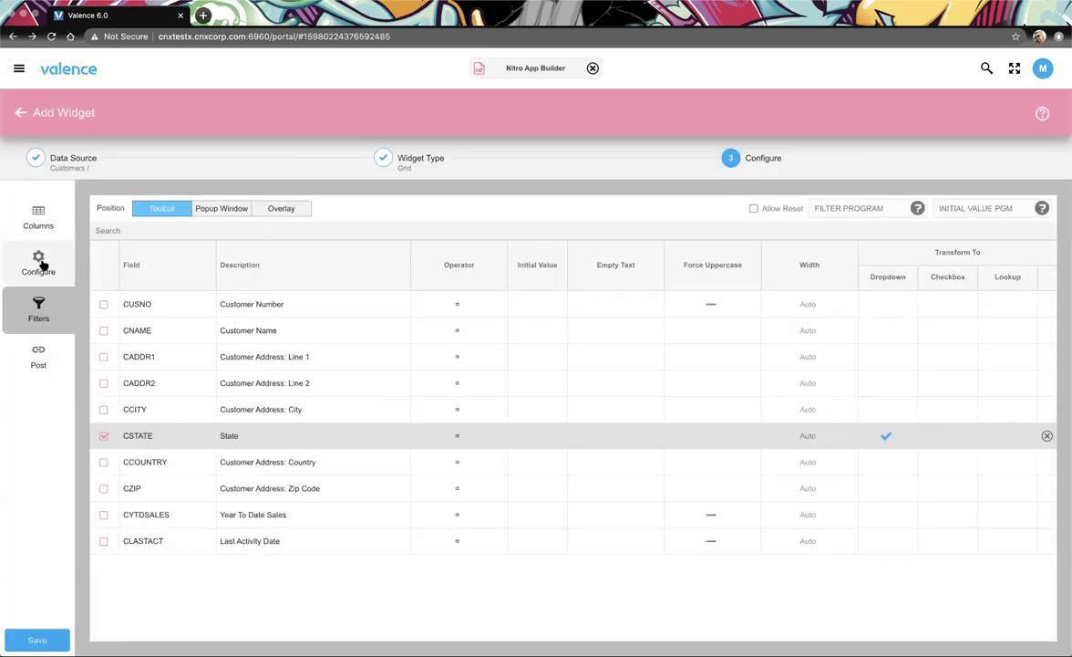
Preview the grid and filter it to California customers with the State filter
left_click(39, 264)
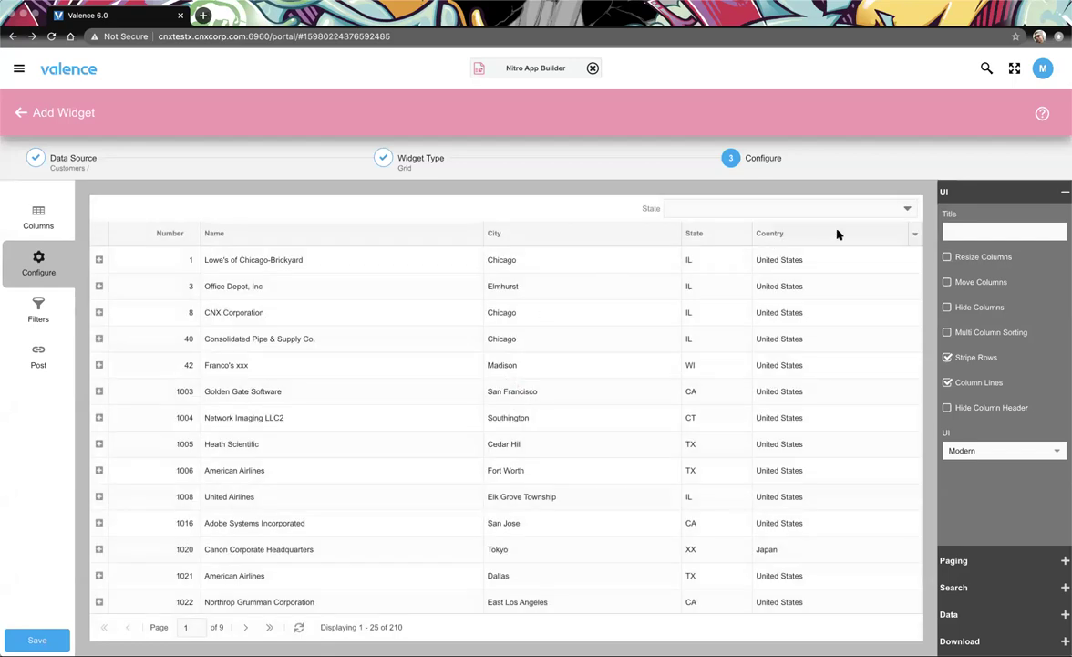
left_click(906, 210)
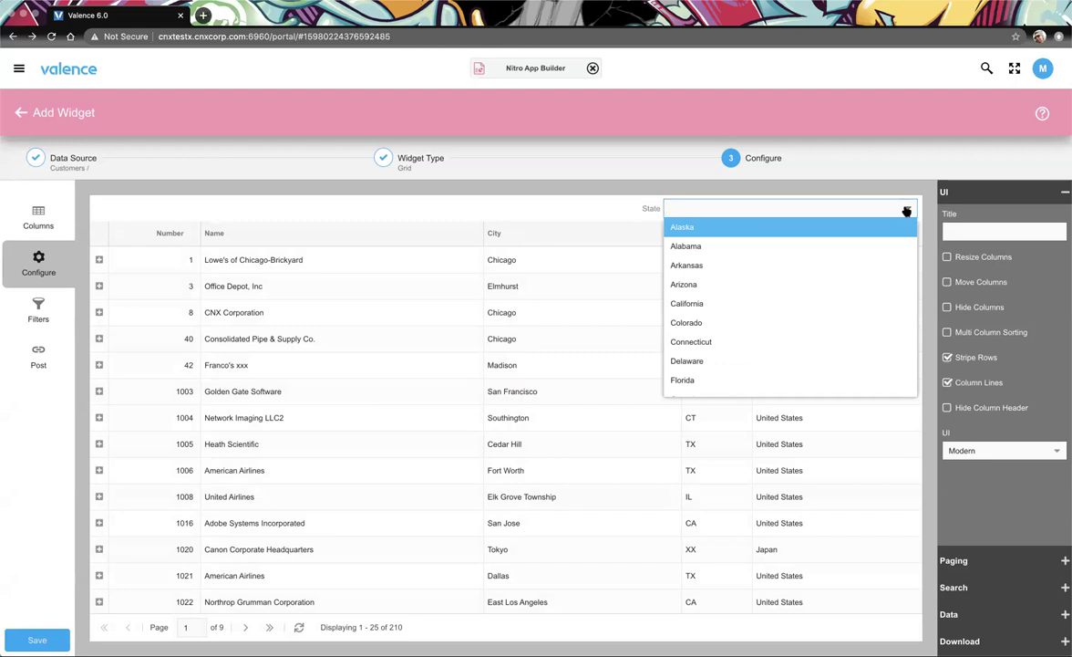
left_click(711, 305)
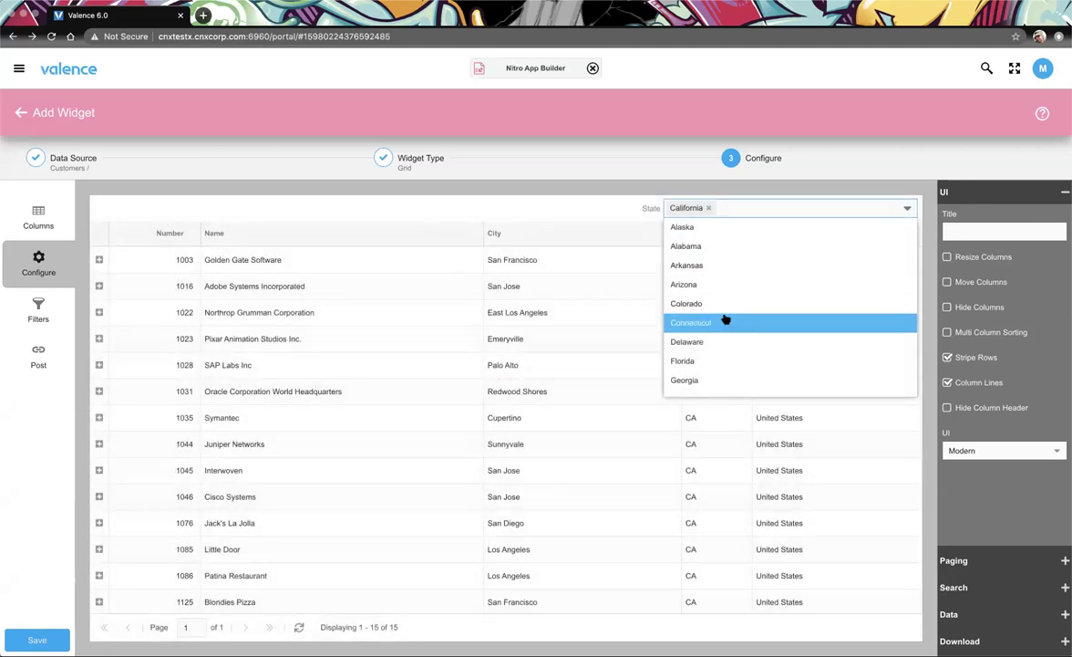
scroll(724, 361, "down", 2)
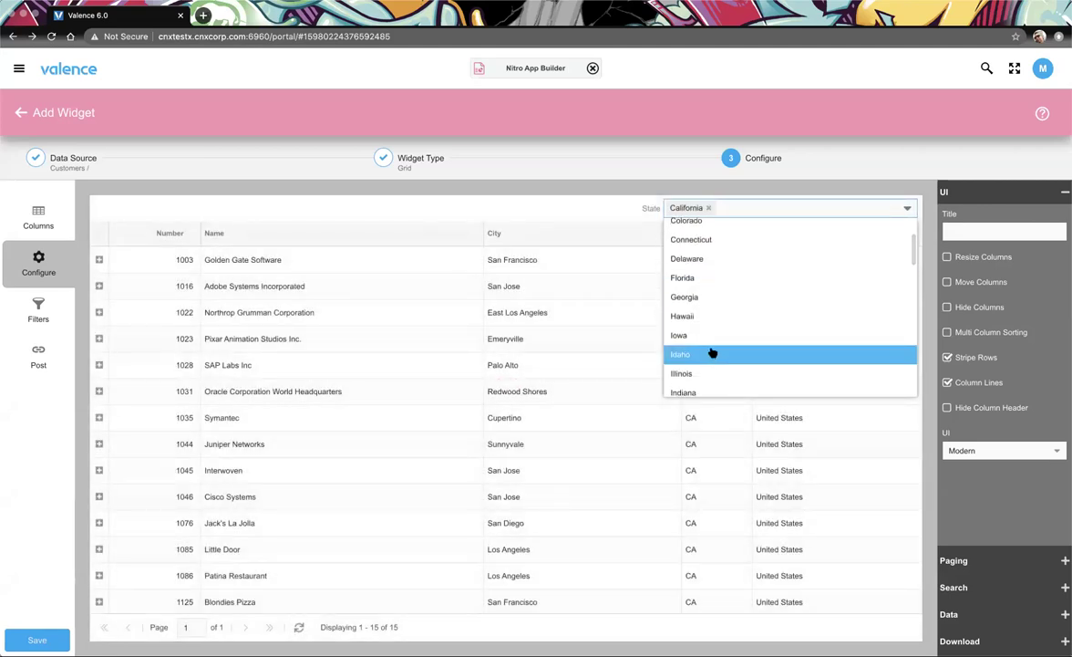
Add Illinois to the State filter, then remove Illinois and California to show all 210 customers
left_click(690, 374)
left_click(600, 211)
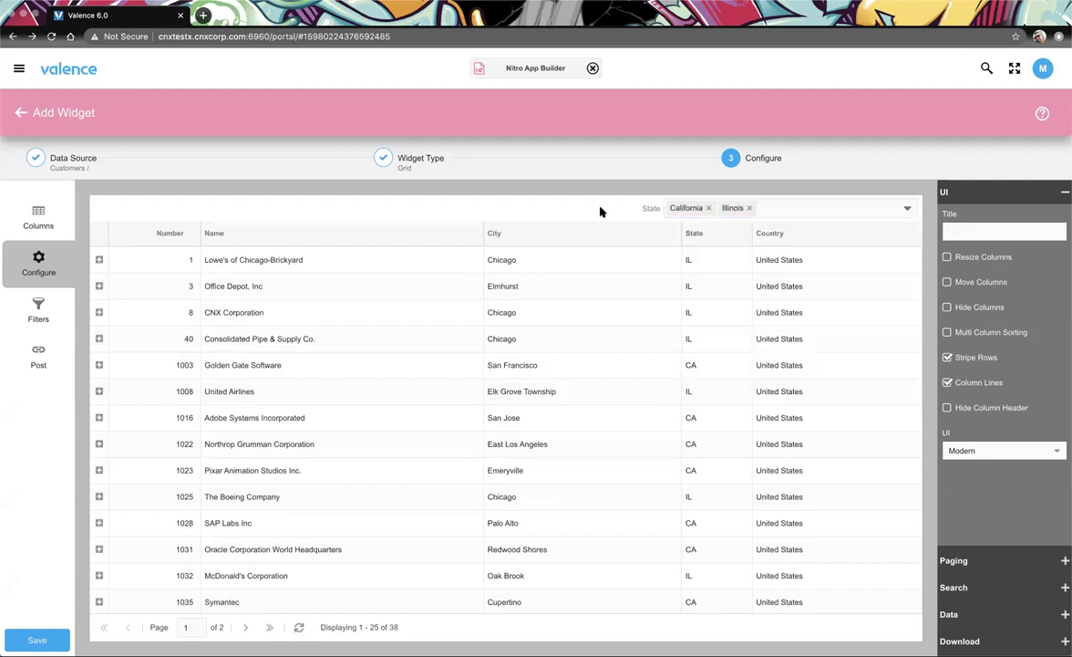
scroll(558, 367, "down", 2)
scroll(558, 367, "up", 2)
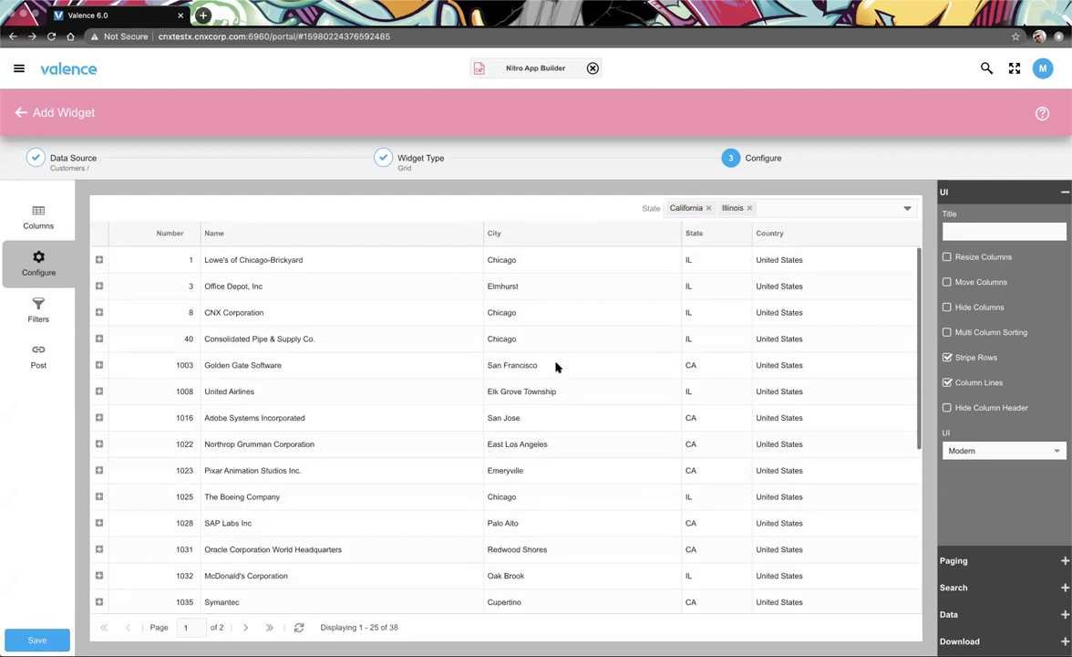
scroll(637, 371, "down", 3)
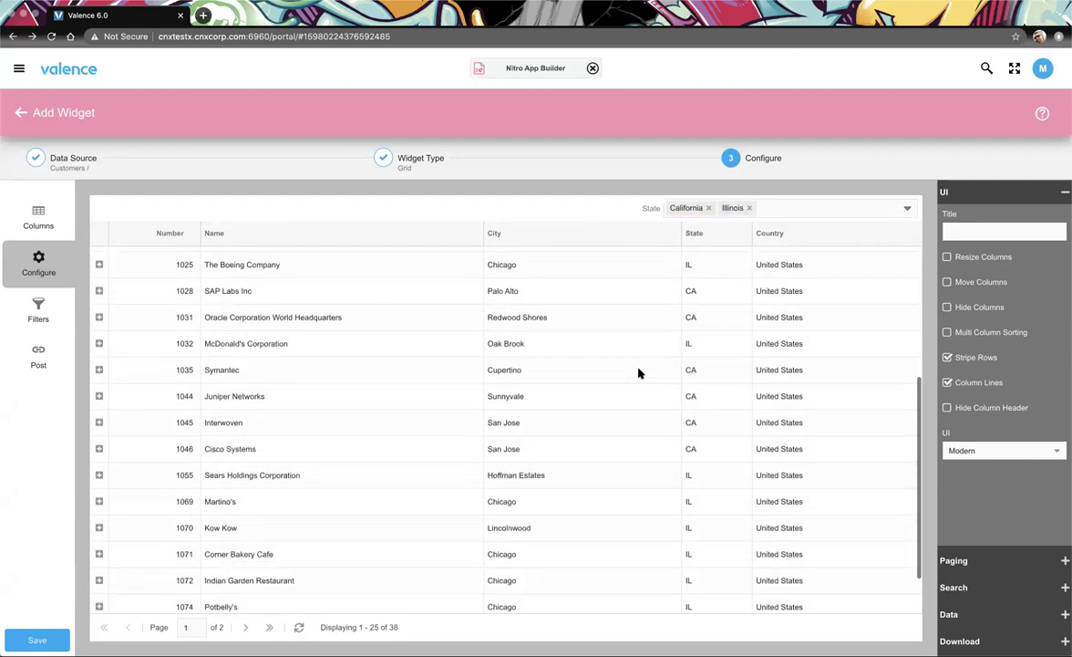
scroll(639, 373, "up", 3)
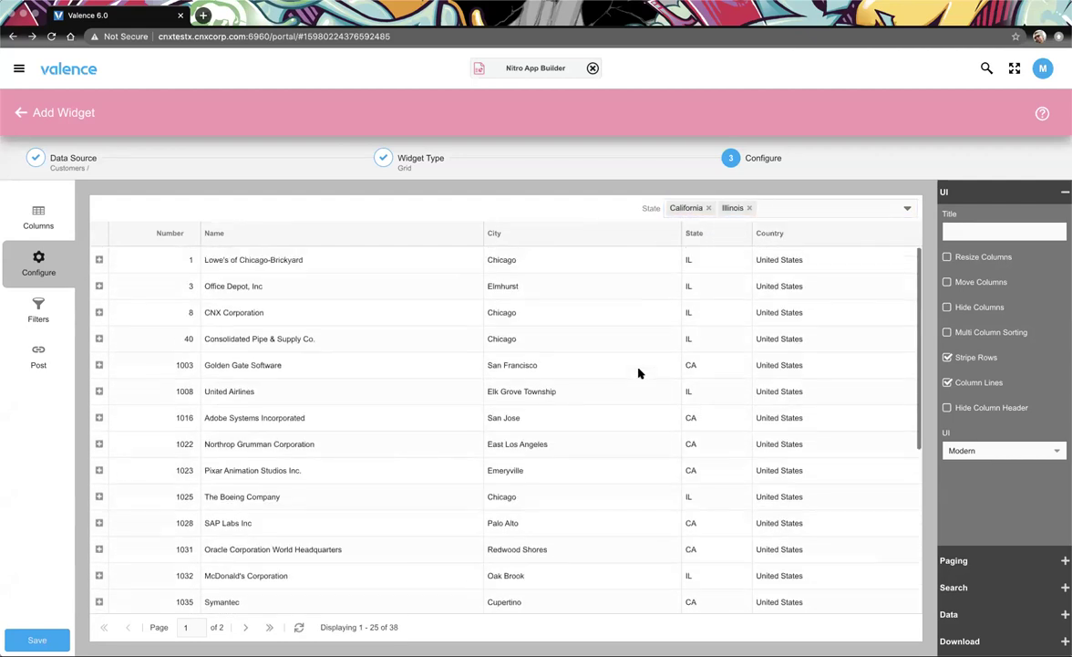
left_click(750, 208)
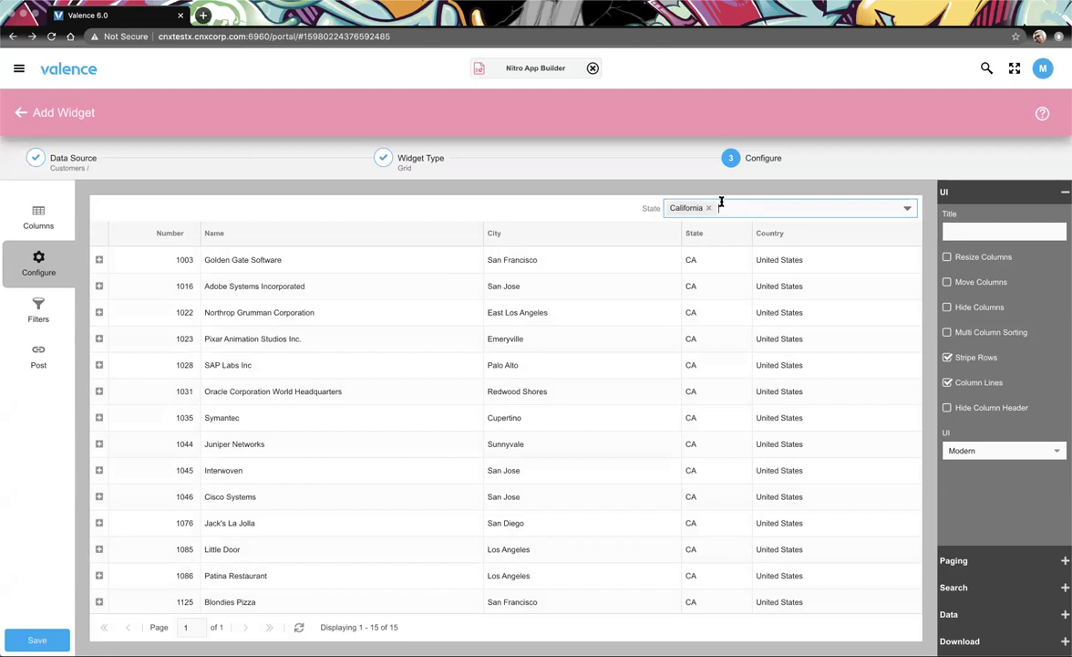
left_click(710, 208)
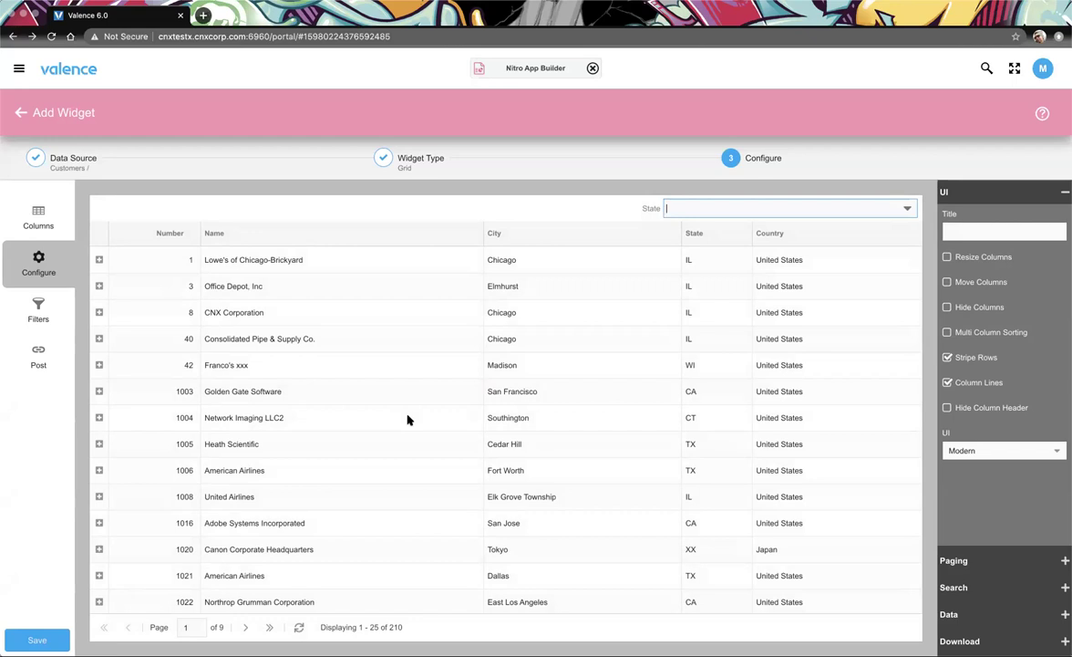
Save the grid widget as 'Customer List' with the tag DD
left_click(48, 217)
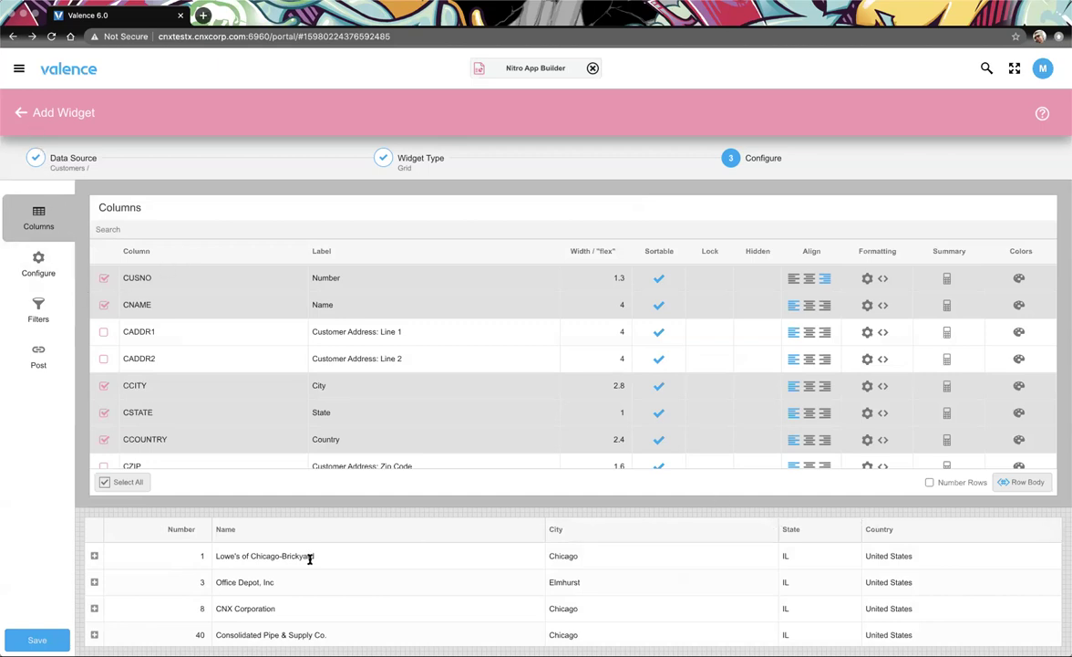
left_click(36, 639)
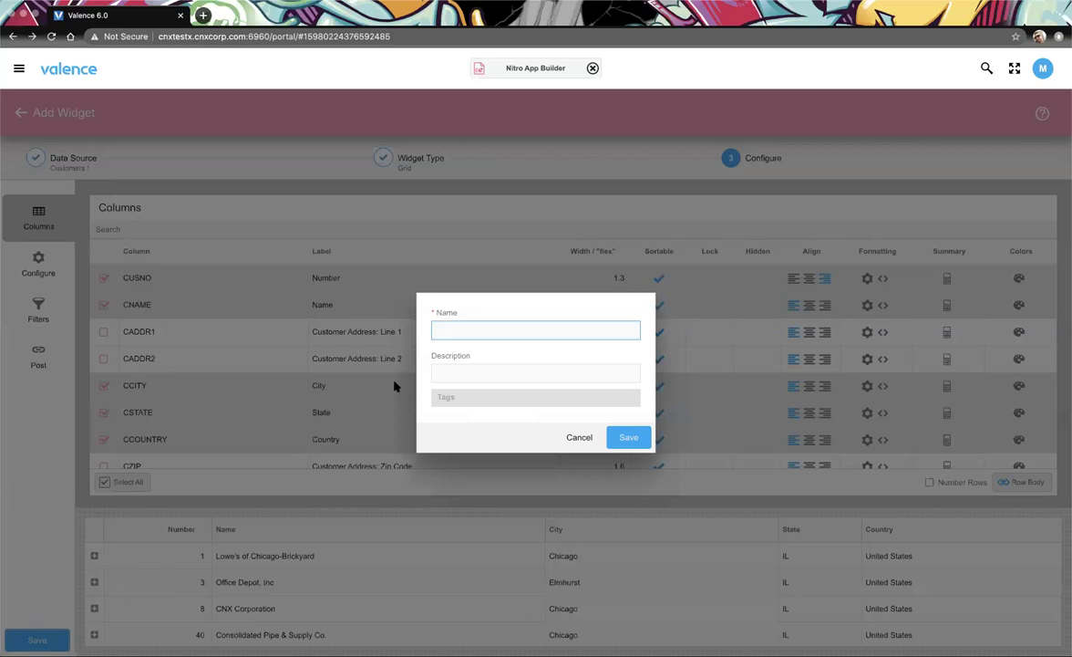
type("Customer List")
key("Tab")
key("Tab")
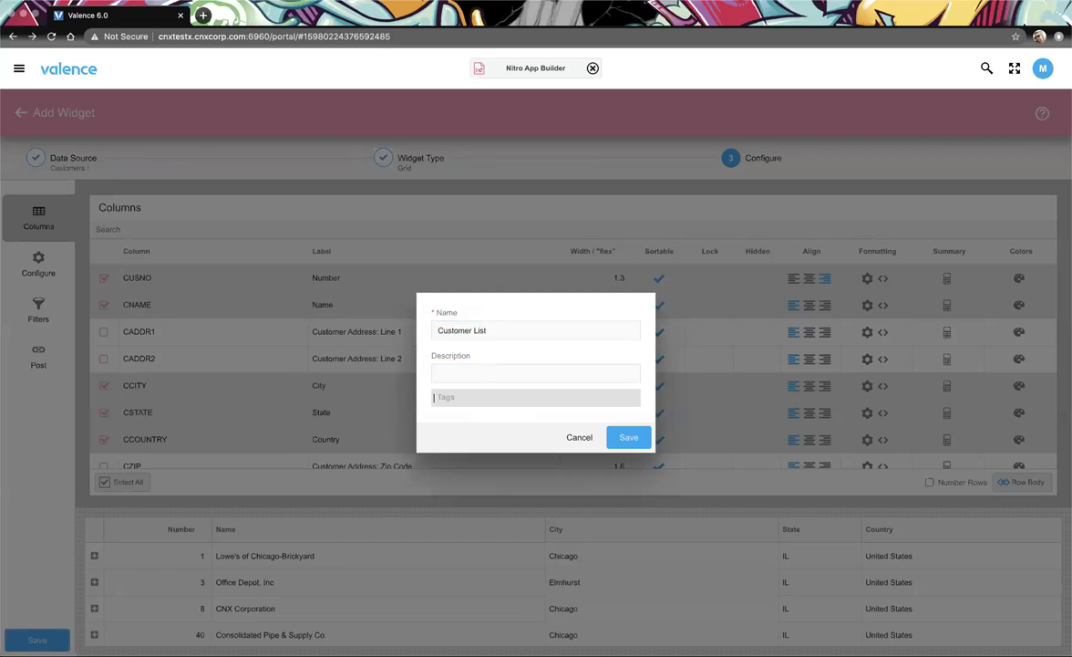
type("d")
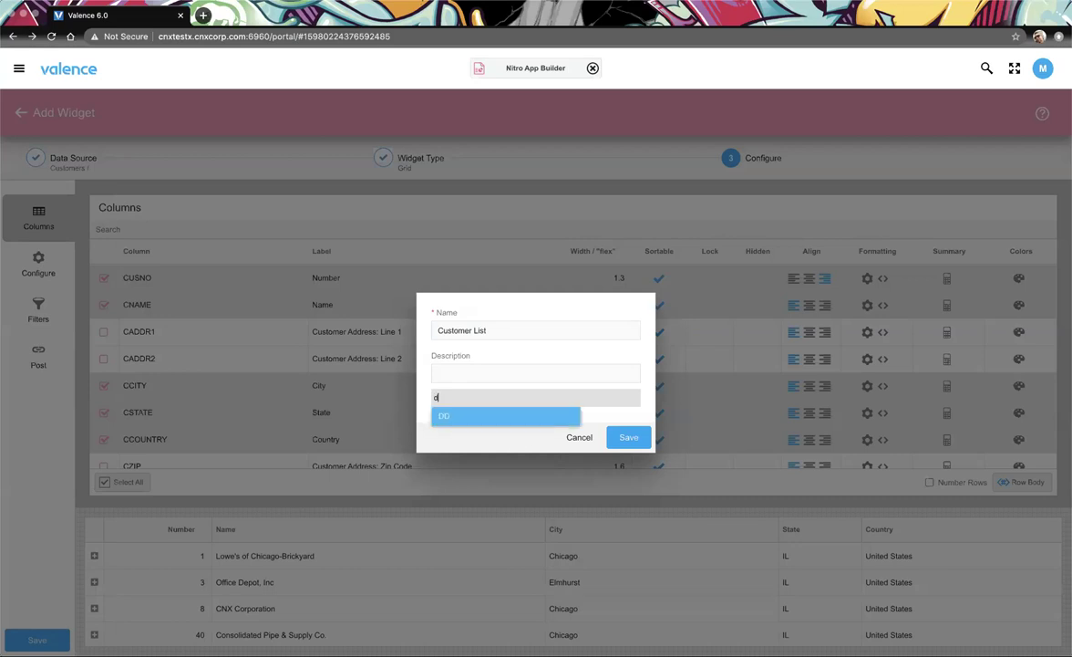
key("Return")
left_click(643, 434)
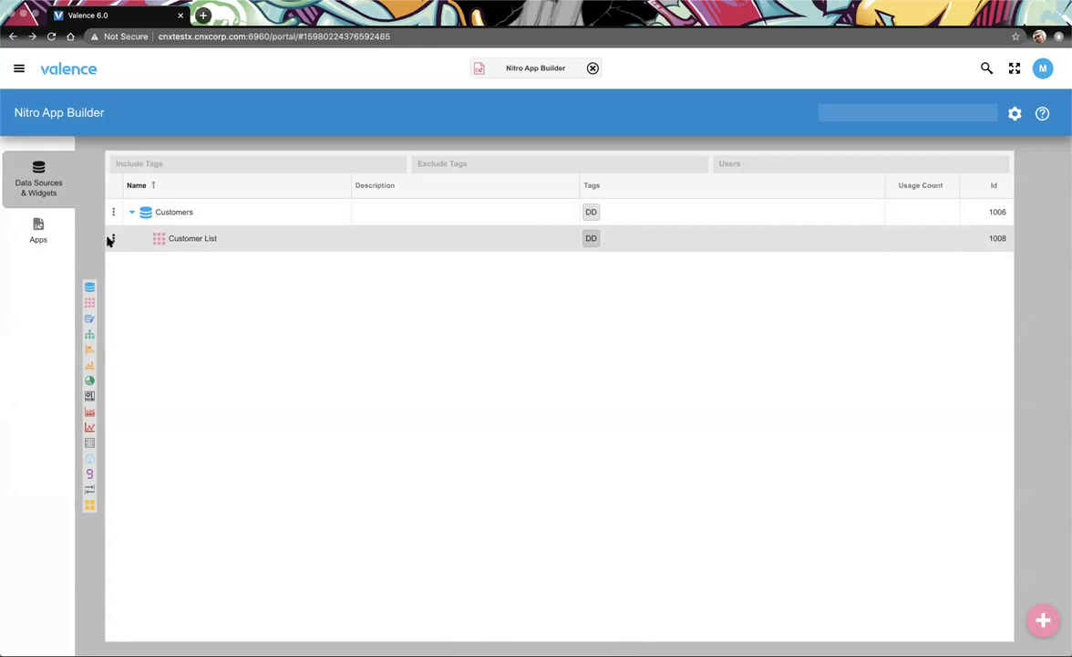
Transform Customer List into an edit grid via Miscellaneous > Transform To Edit Grid and open it
left_click(113, 238)
mouse_move(137, 315)
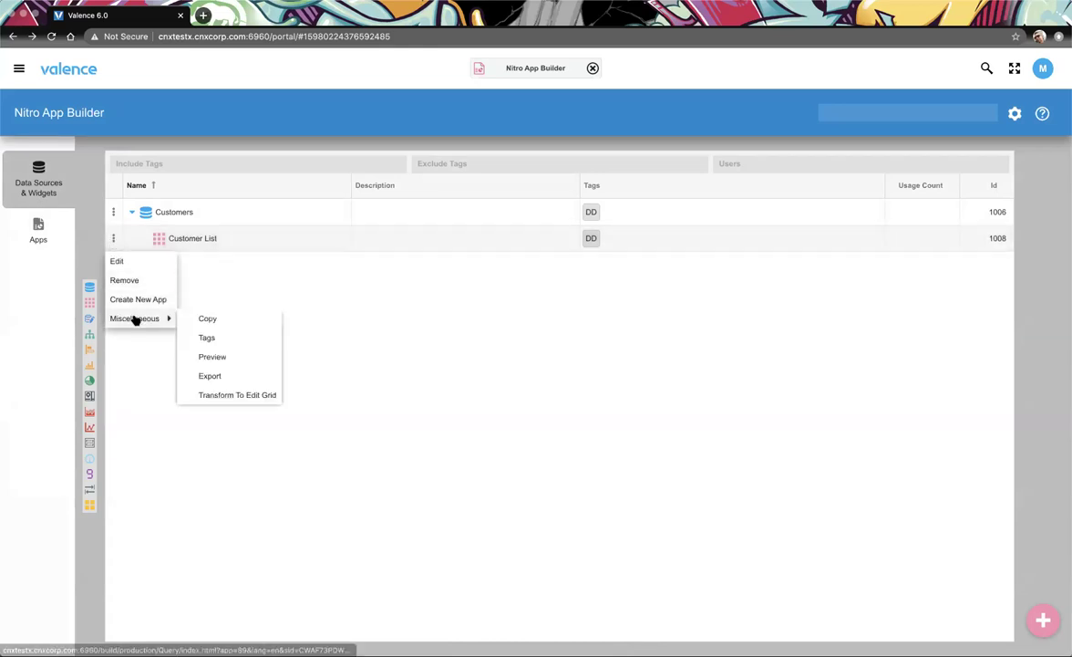
left_click(212, 394)
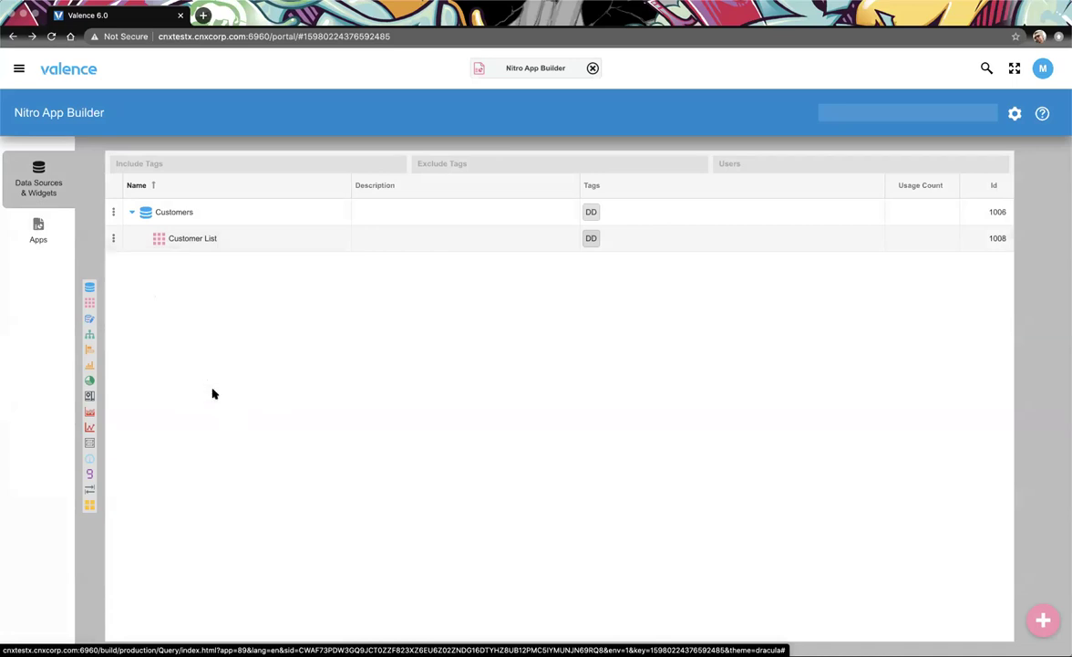
left_click(183, 243)
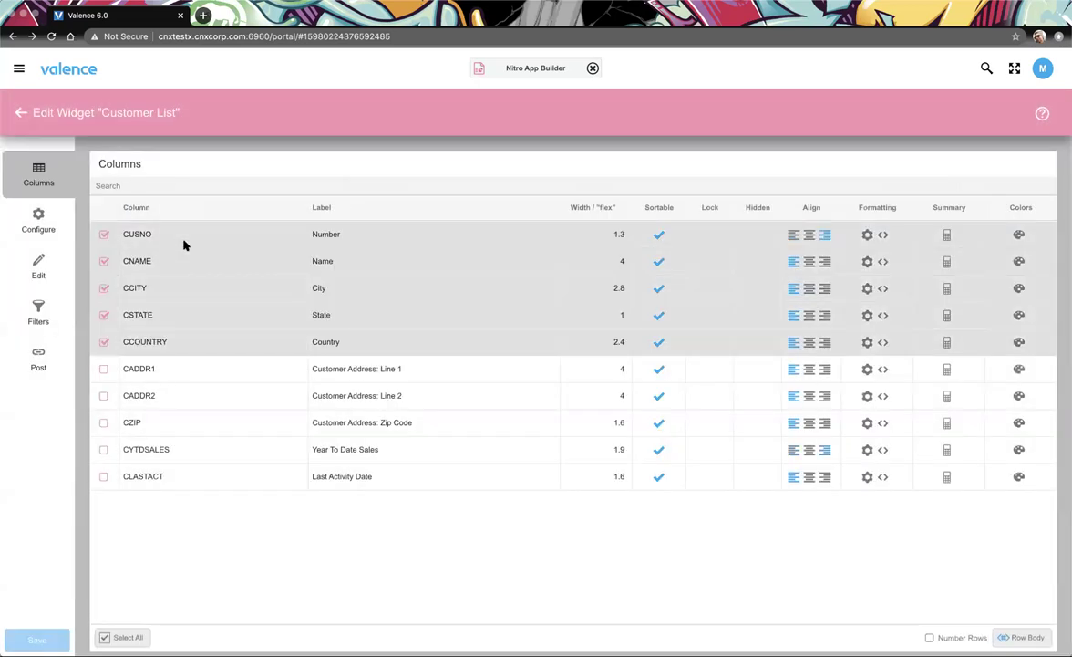
Tick When Editing > Include for CSTATE, CCOUNTRY and CZIP, checking the grid preview before and after
left_click(56, 229)
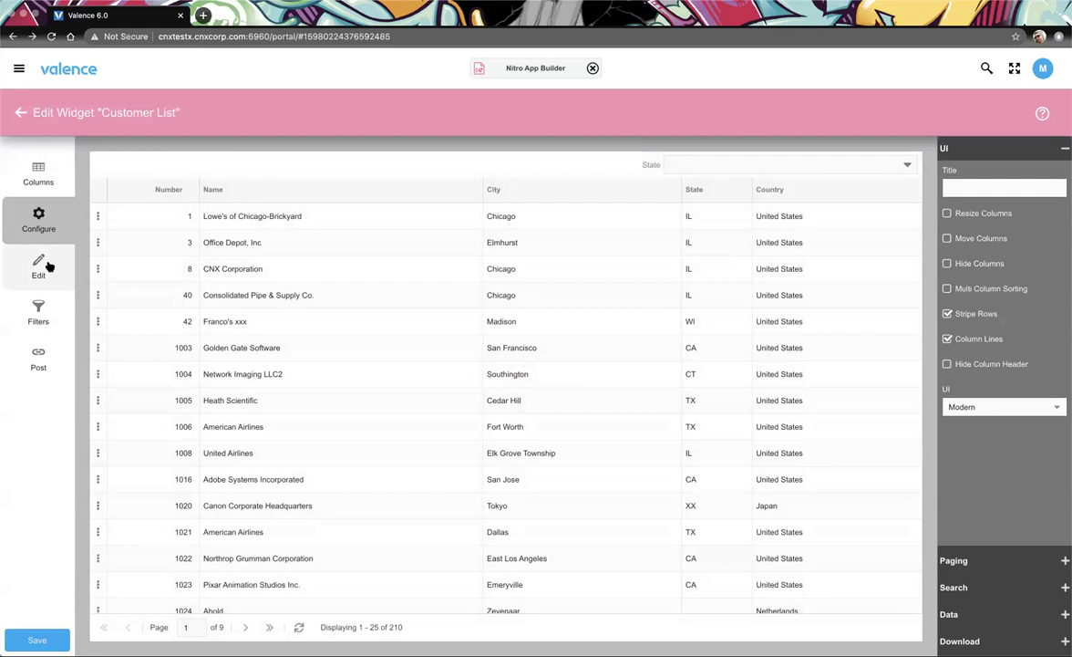
left_click(49, 265)
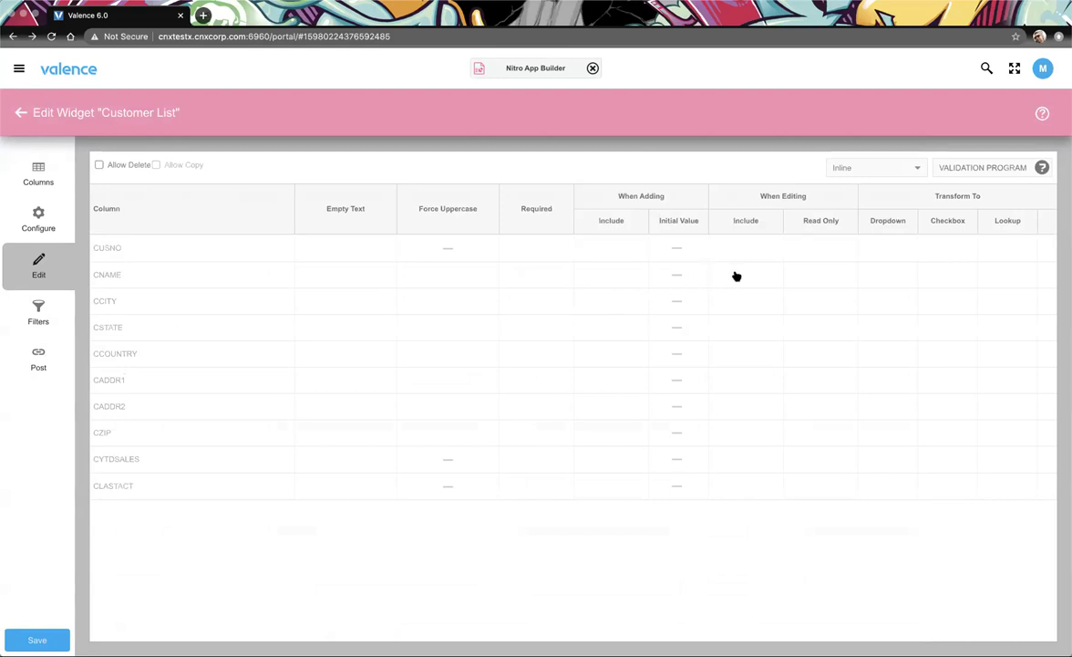
left_click(760, 330)
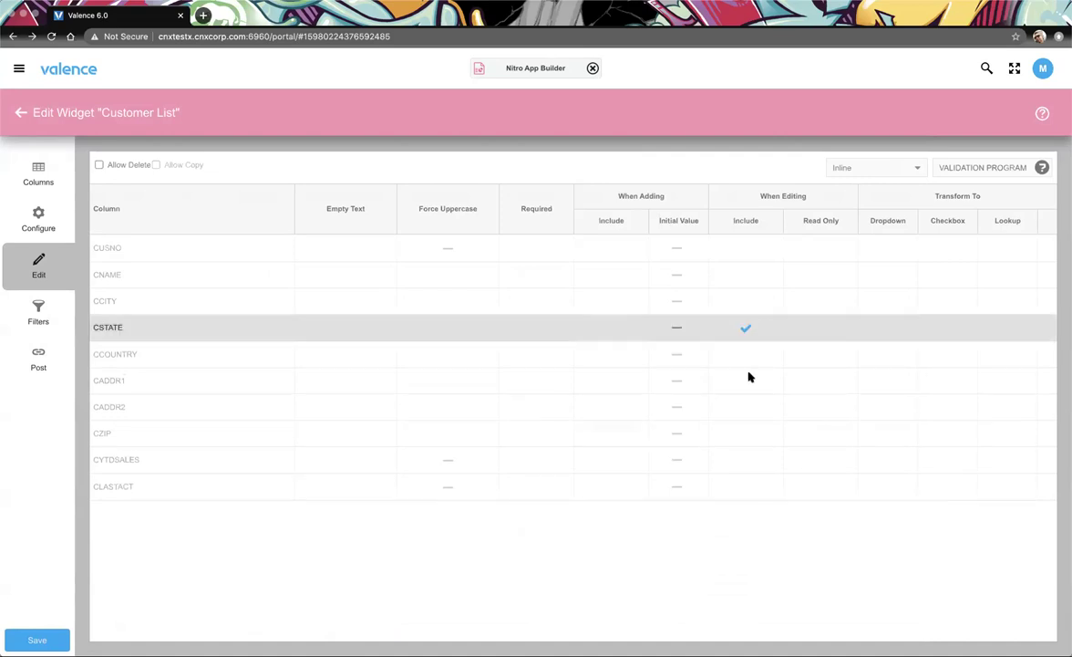
left_click(750, 355)
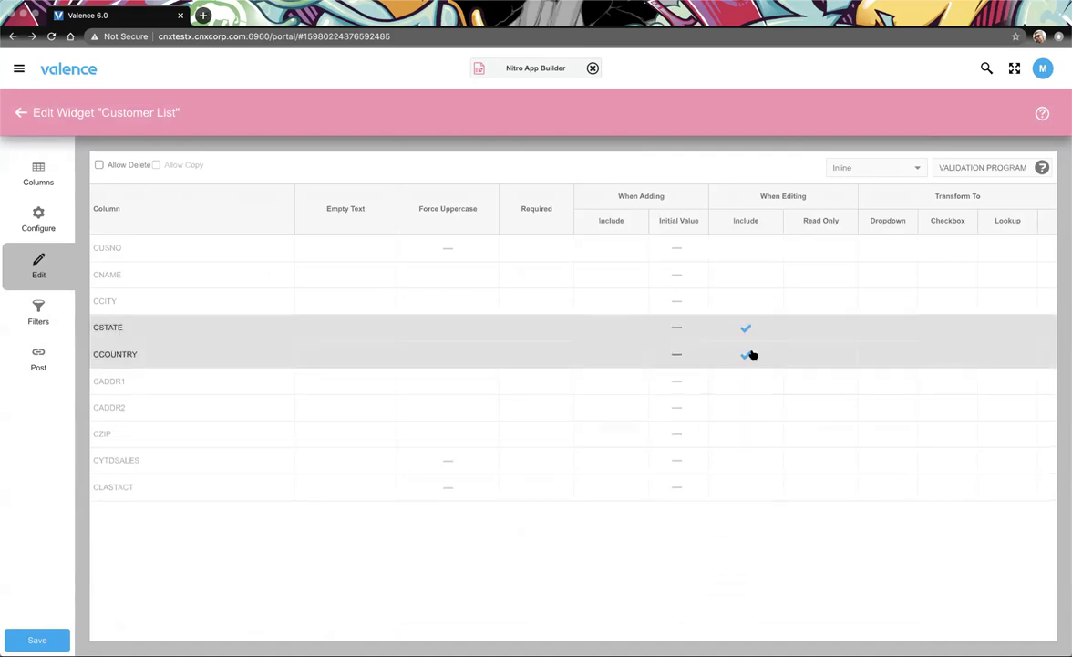
left_click(753, 437)
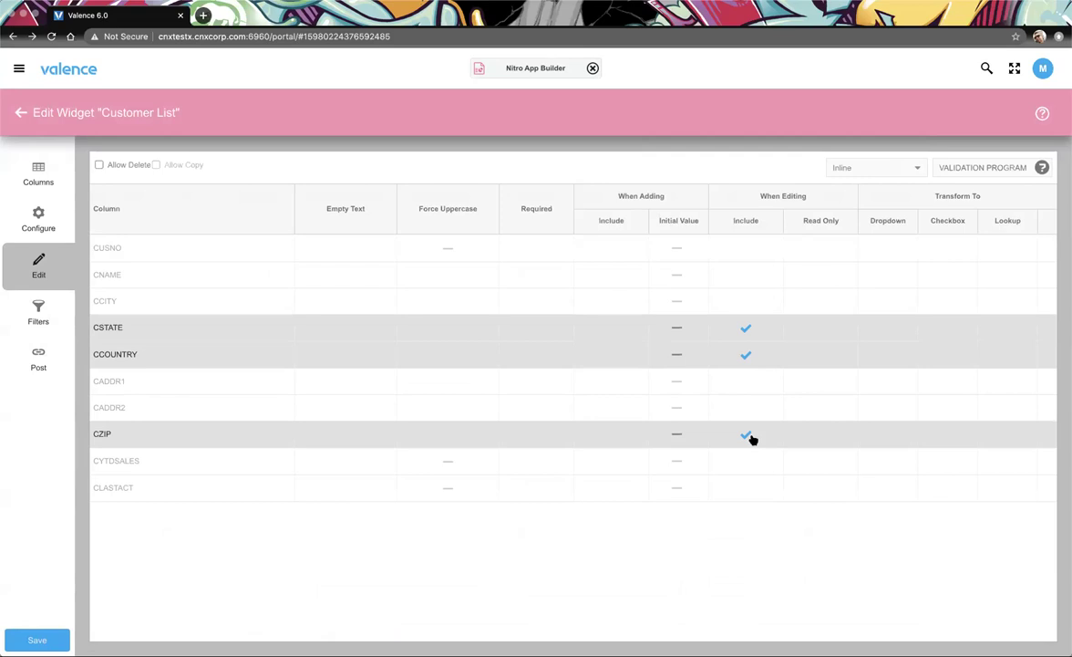
left_click(39, 220)
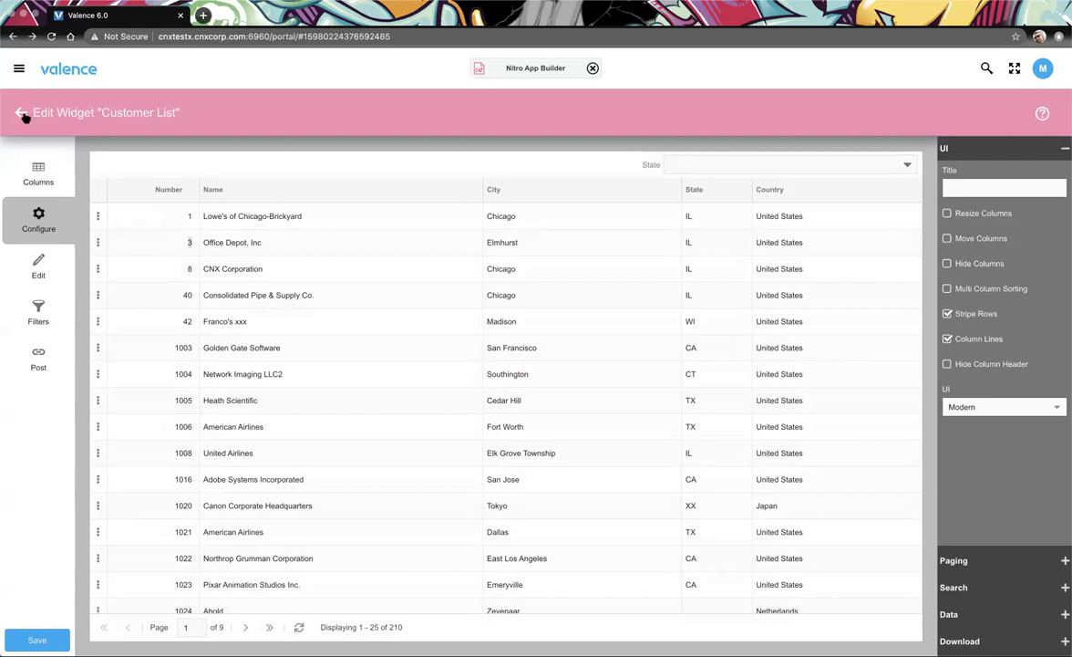
left_click(42, 268)
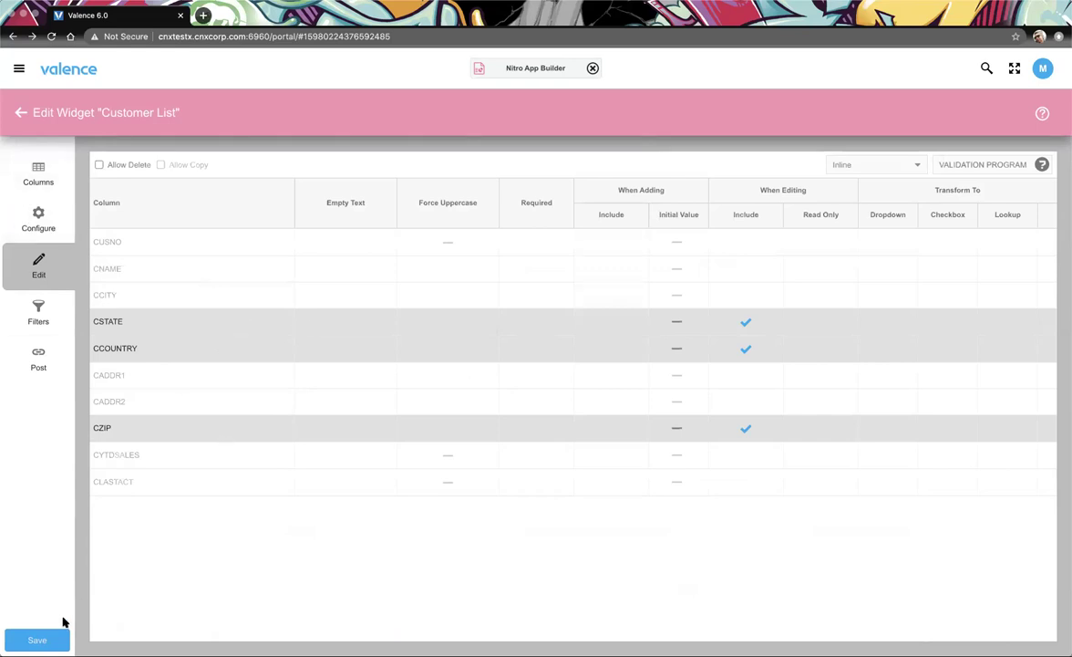
Save and confirm the Customer List widget changes, then go to the still-empty Apps list
left_click(48, 641)
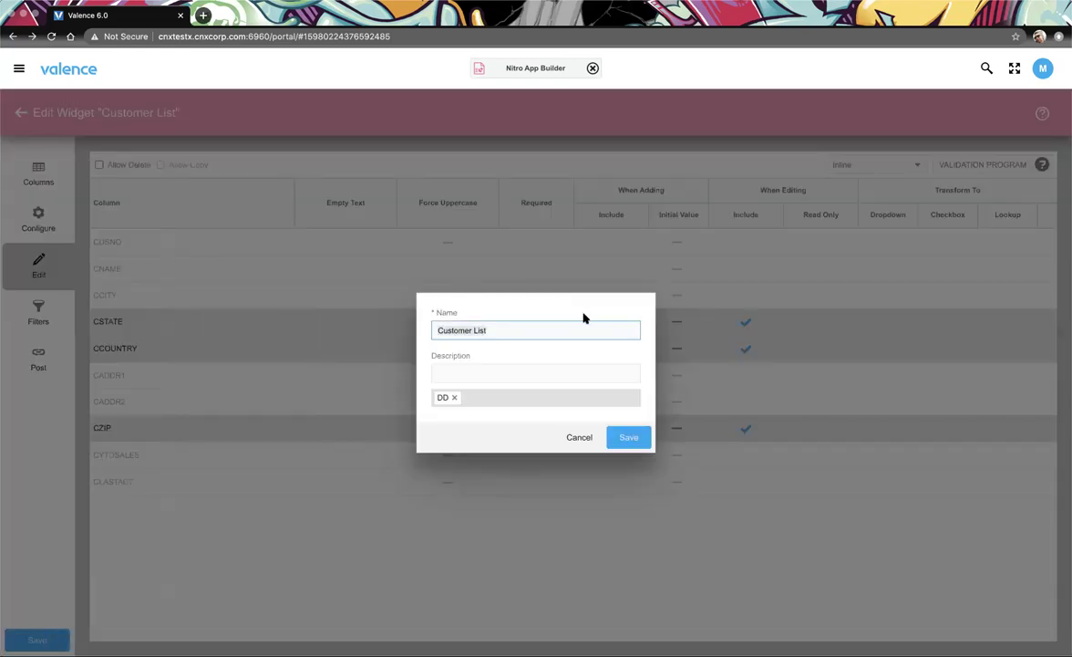
left_click(627, 437)
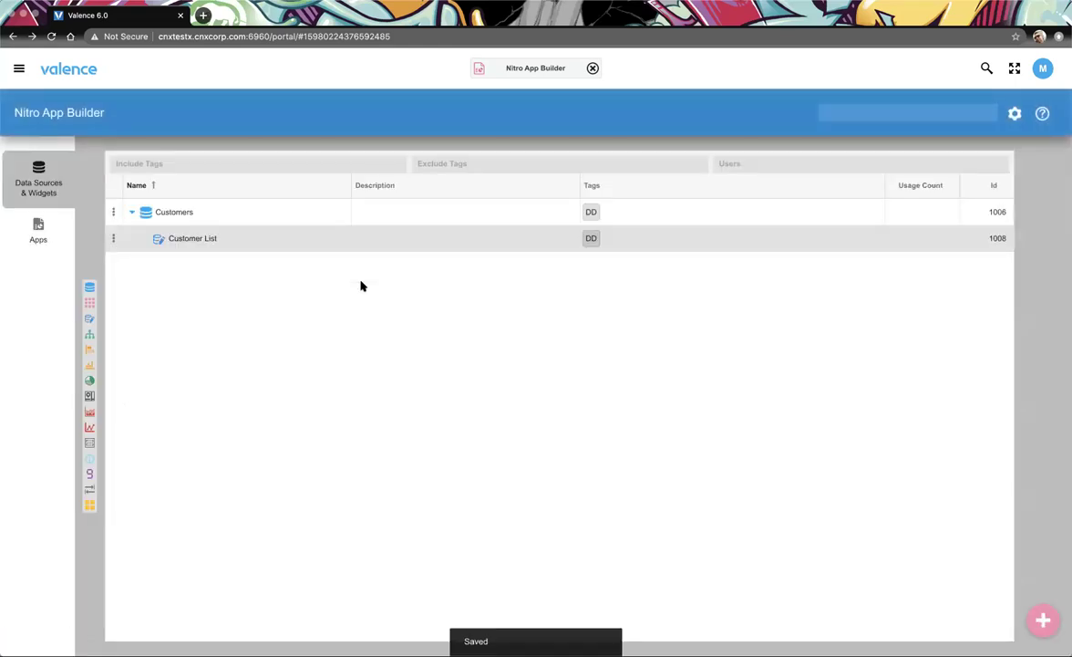
left_click(16, 234)
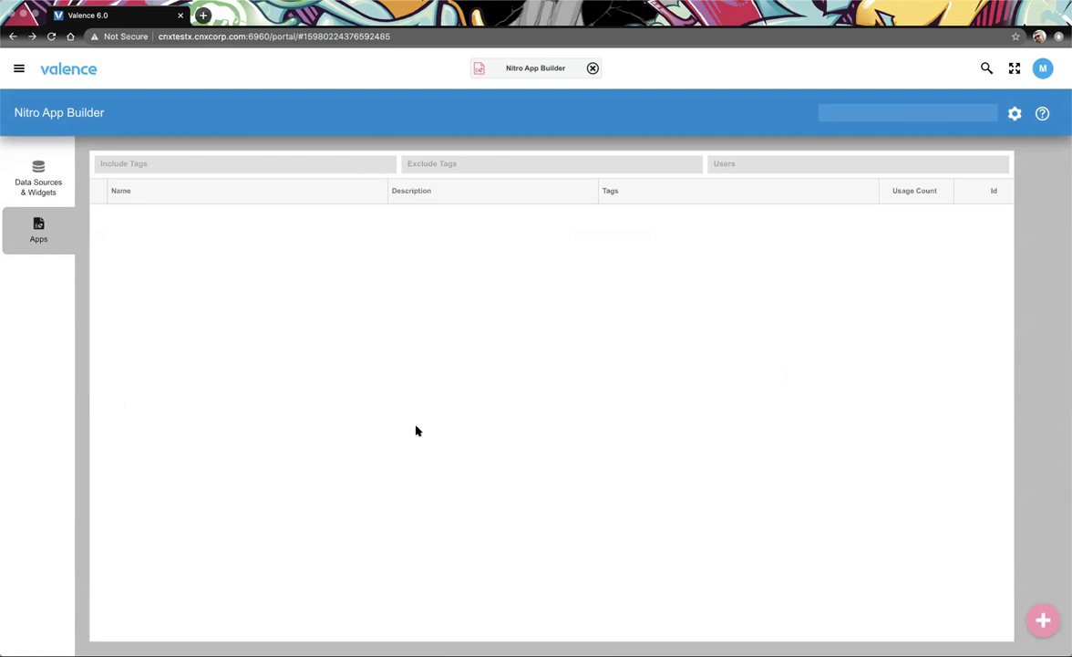
Create a new app containing the Customer List widget with Appbar Title 'Customers'
mouse_move(1059, 608)
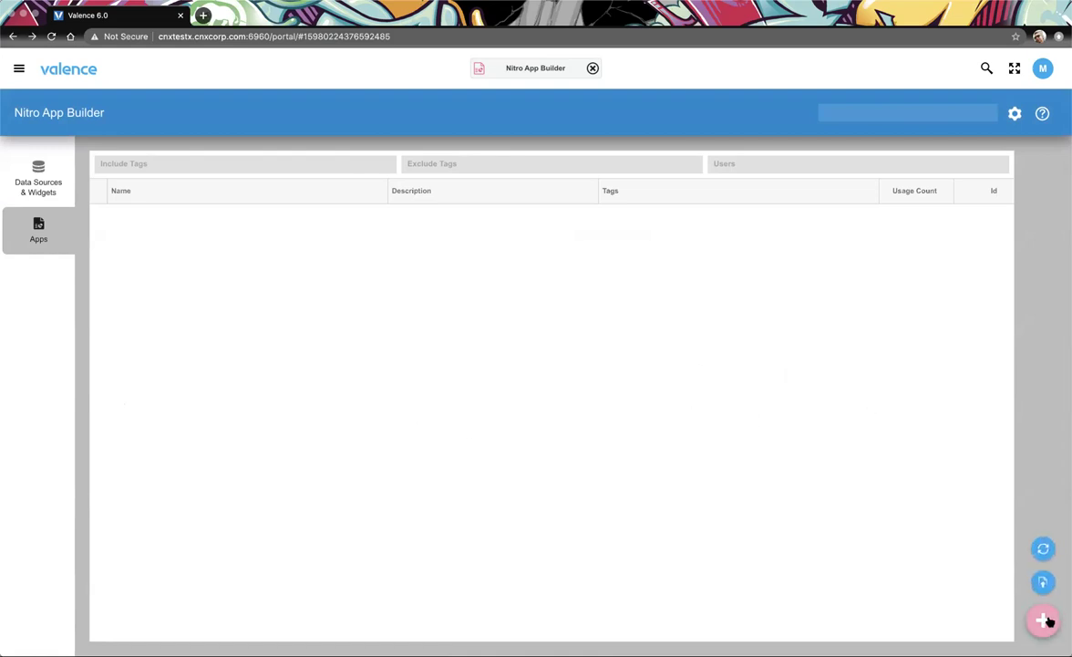
left_click(1044, 620)
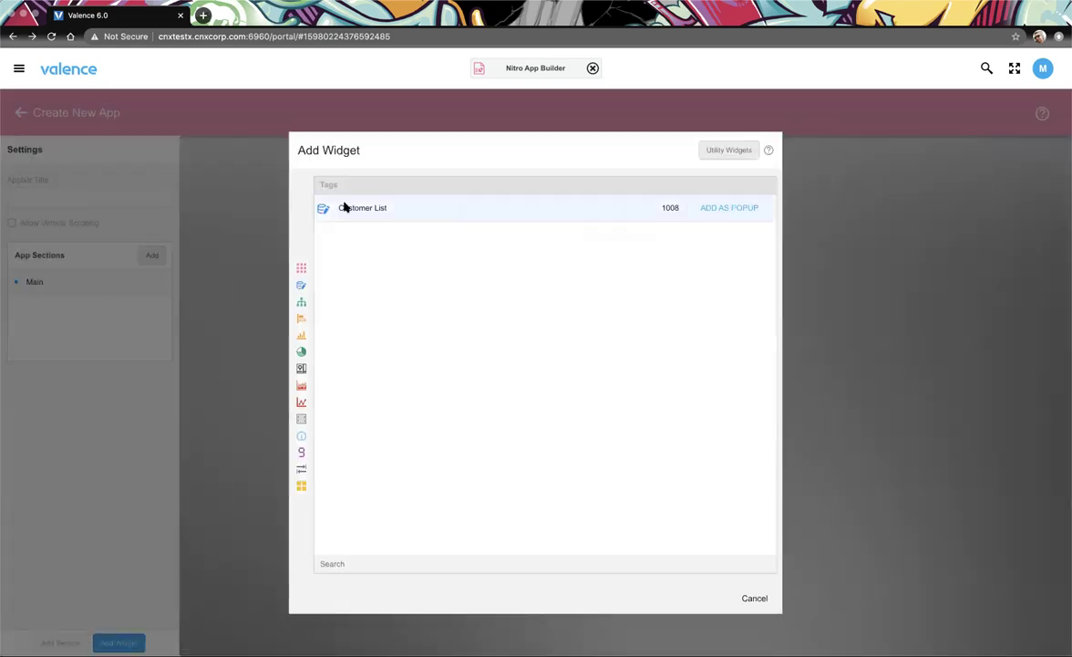
left_click(344, 207)
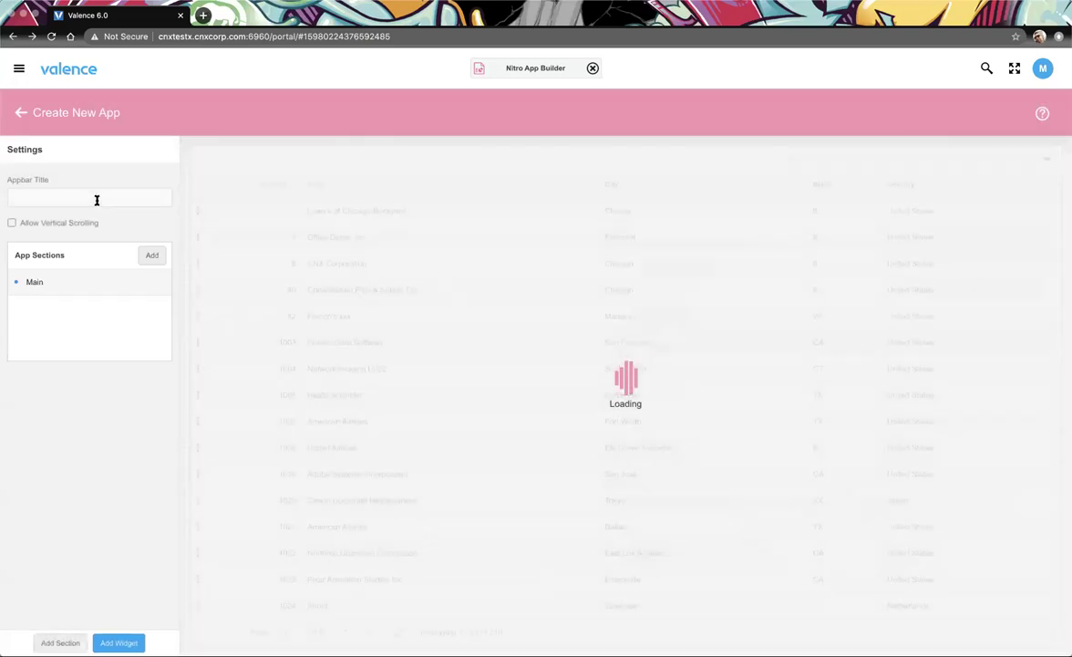
left_click(96, 200)
type("Customers")
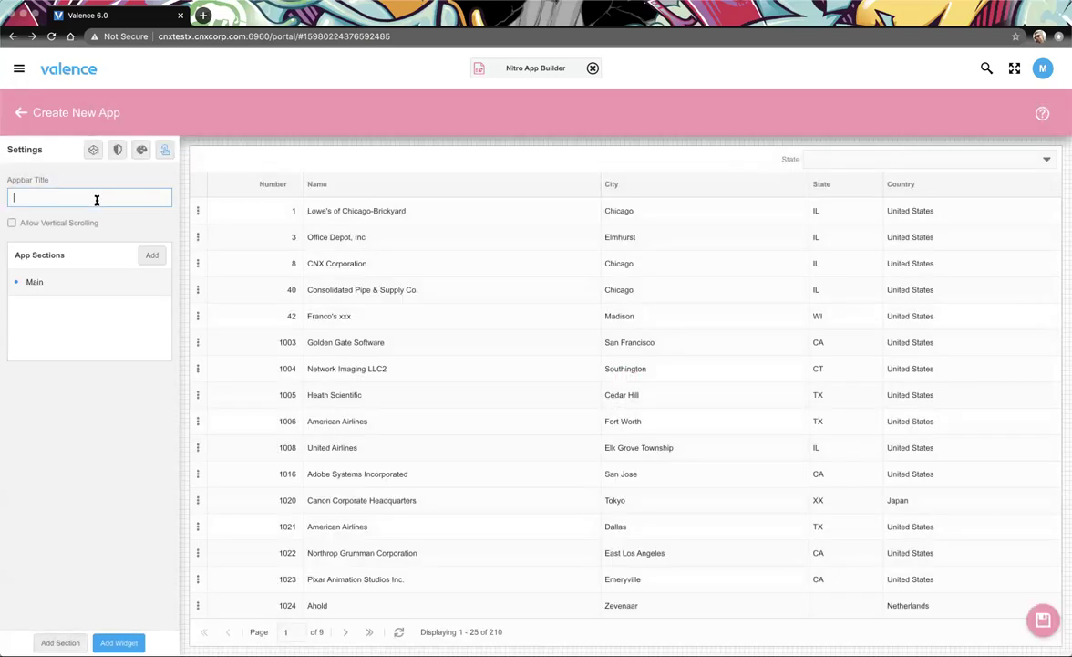
left_click(93, 449)
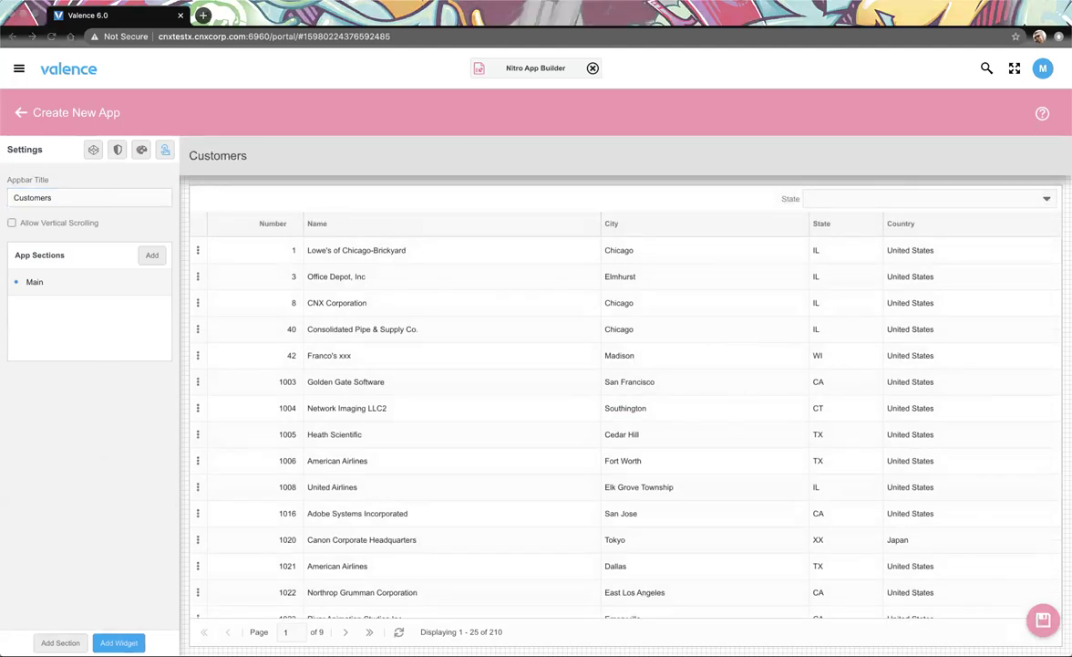
Save the Customers app and return to the portal home page
left_click(1042, 617)
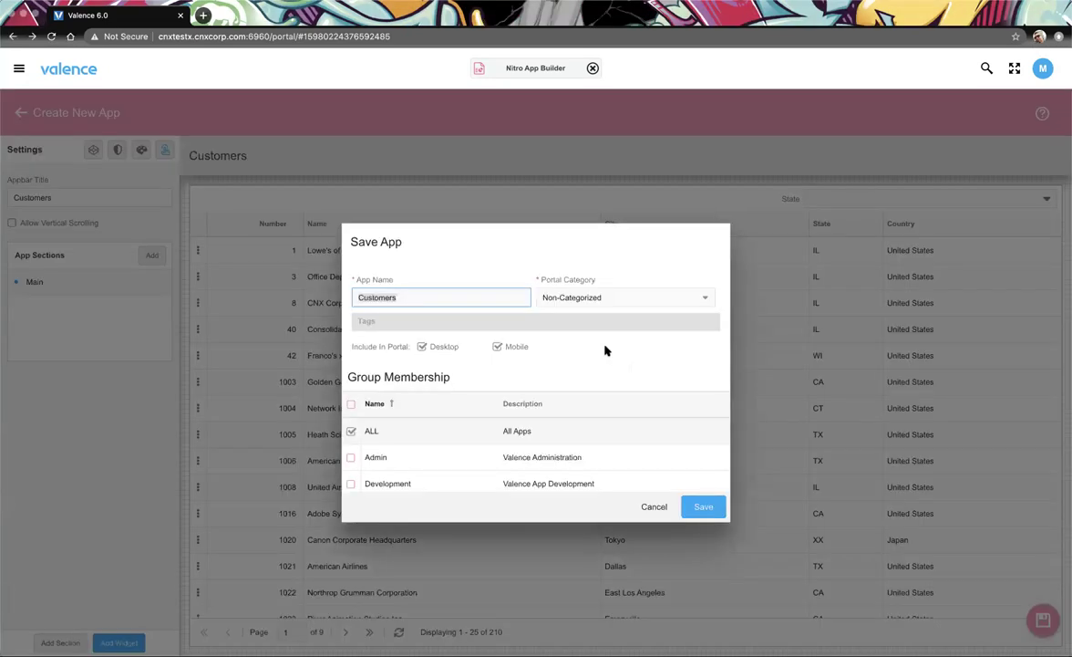
left_click(685, 506)
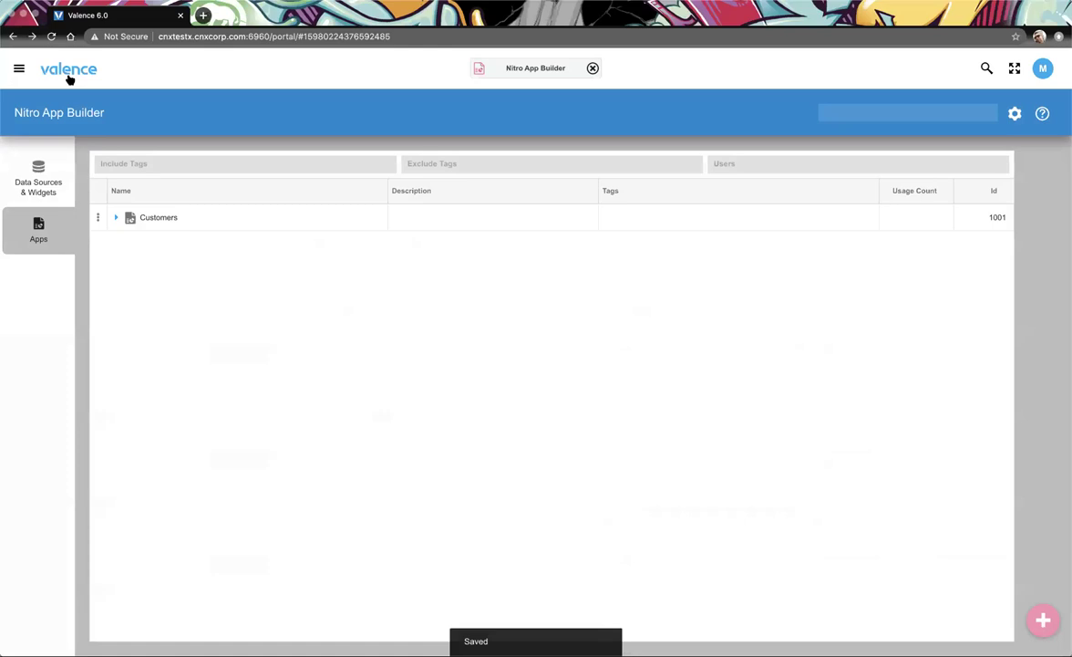
left_click(64, 70)
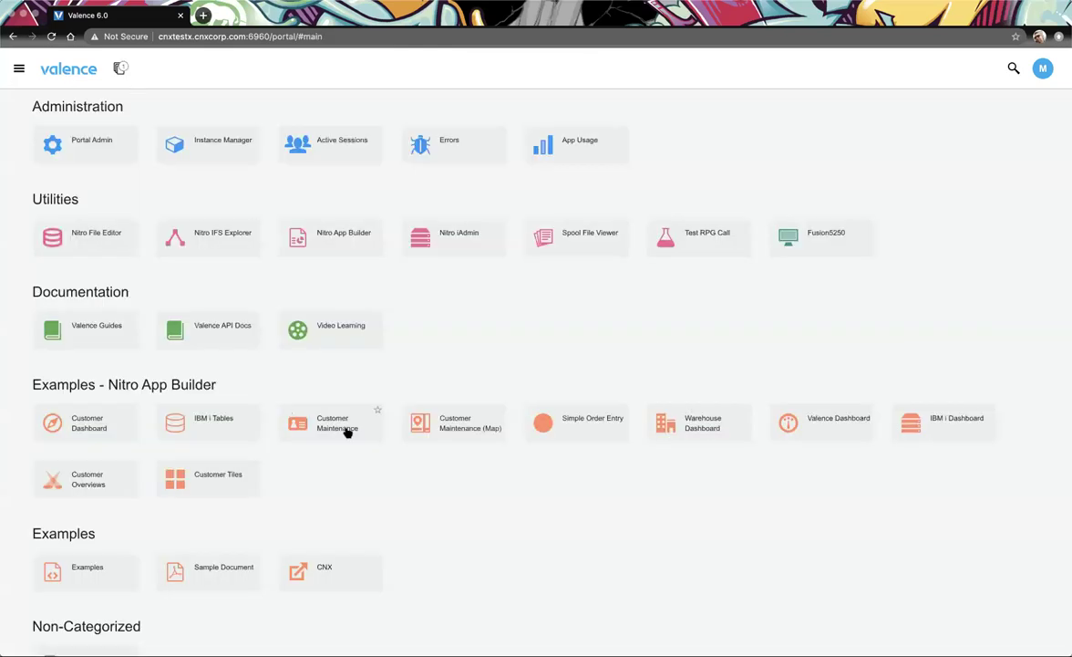
Open the Customers app and bring up the popup editor for the Office Depot, Inc row
scroll(455, 440, "down", 1)
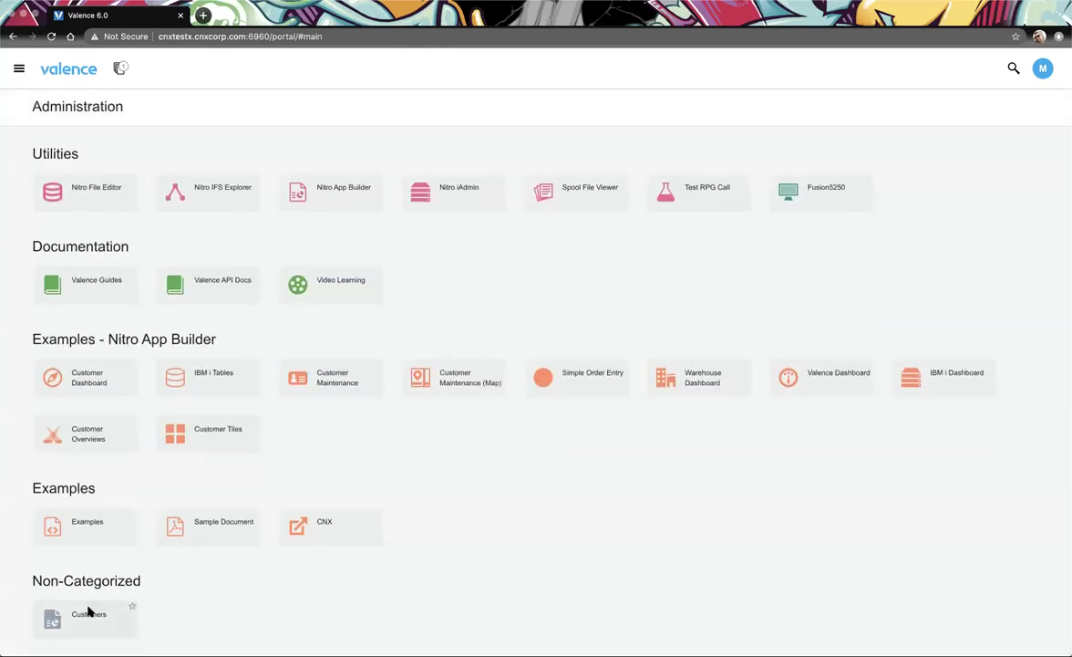
left_click(88, 611)
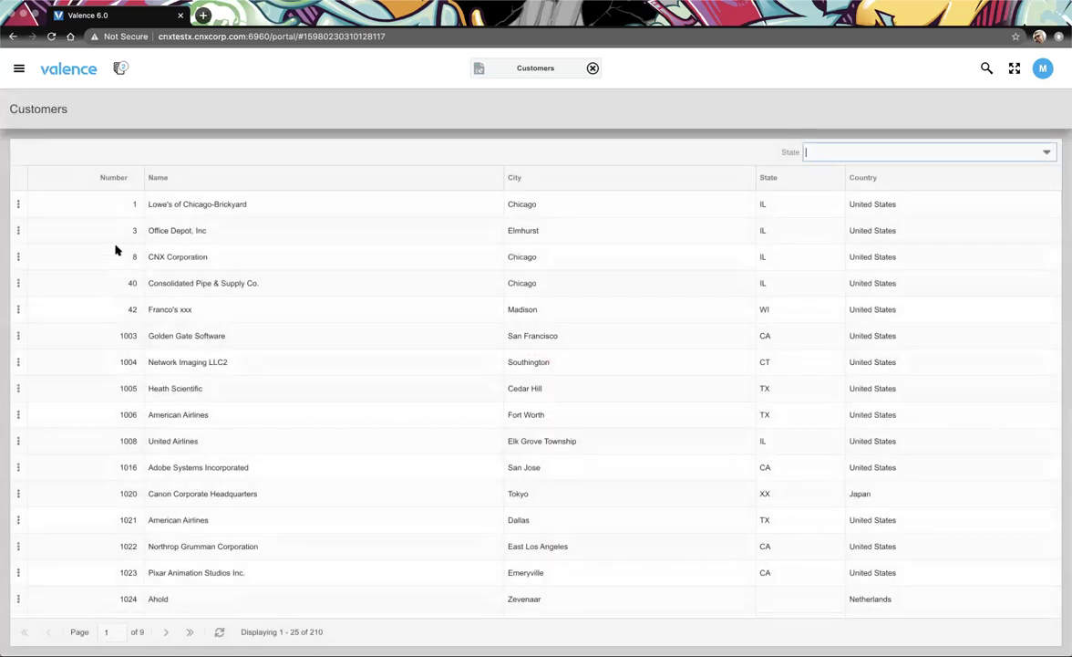
double_click(167, 233)
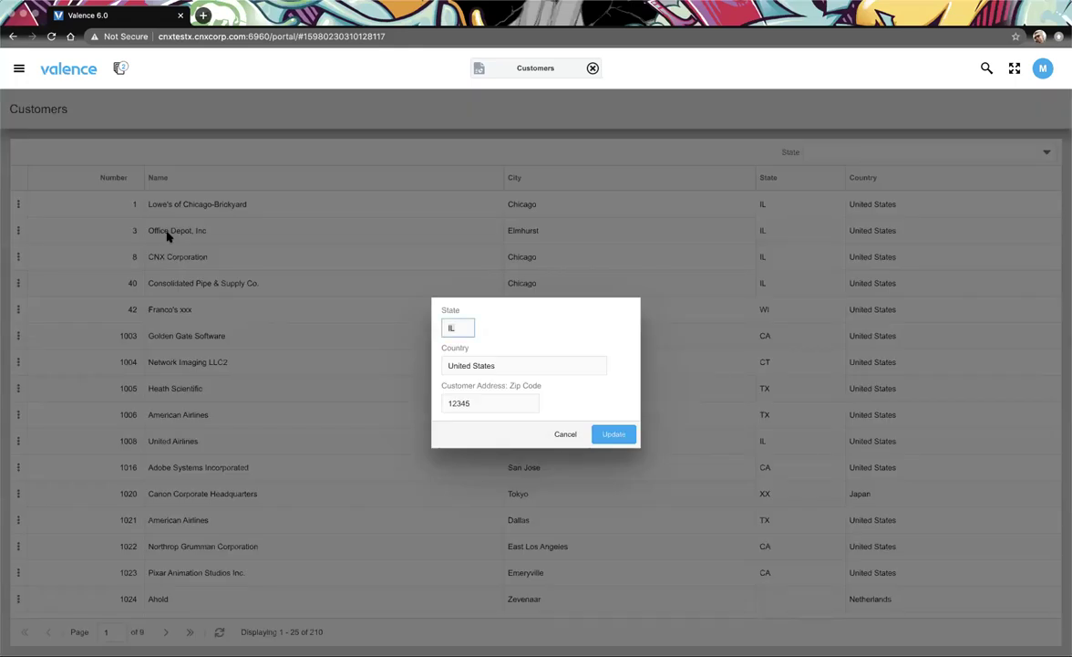
left_click(478, 69)
In Nitro App Builder, change Customer List's edit mode from Inline to Row Edit and save
left_click(484, 92)
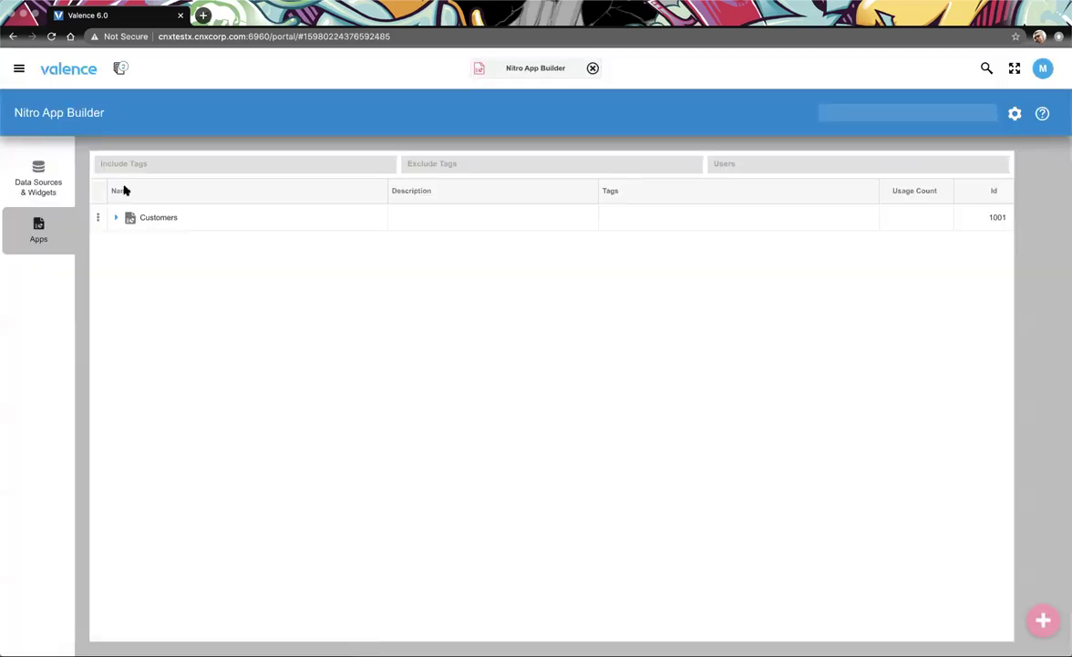
left_click(40, 175)
double_click(210, 239)
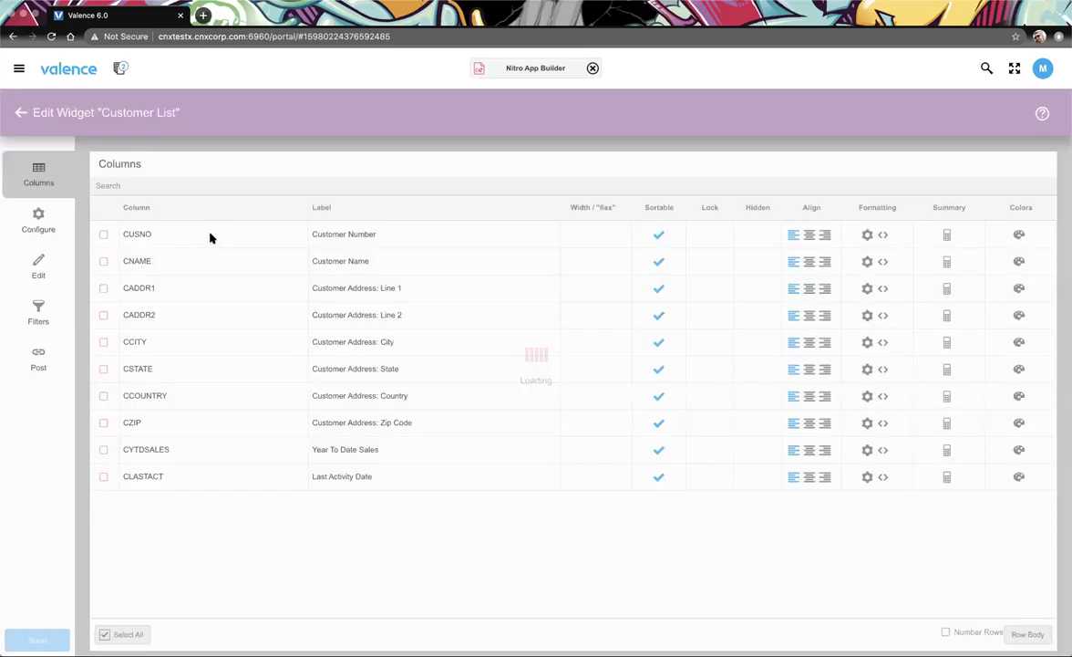
left_click(30, 275)
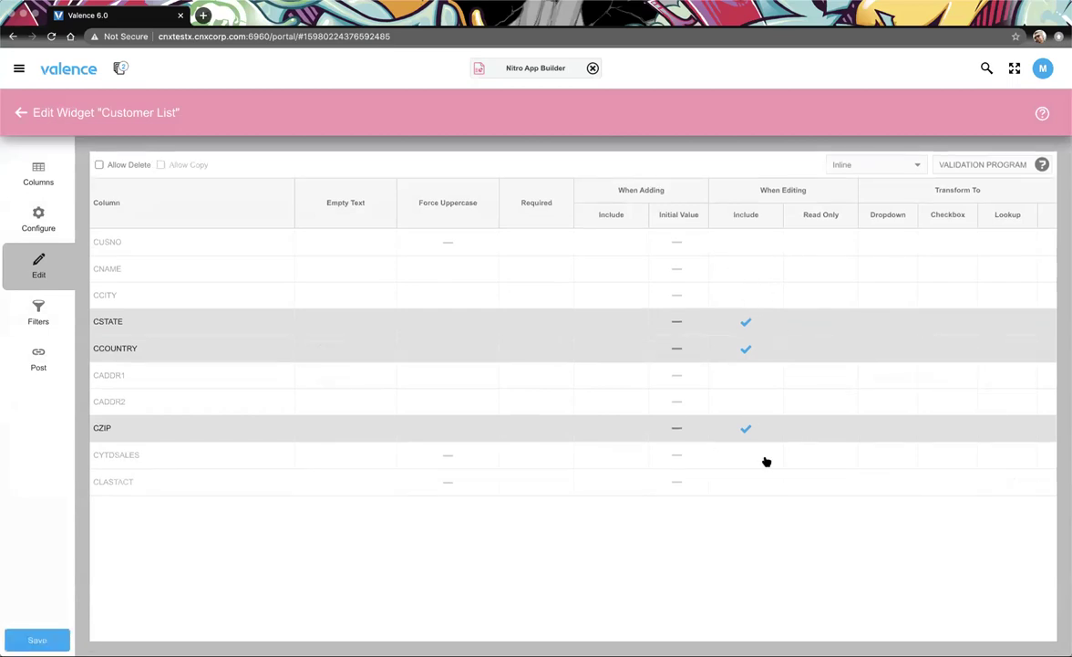
left_click(919, 170)
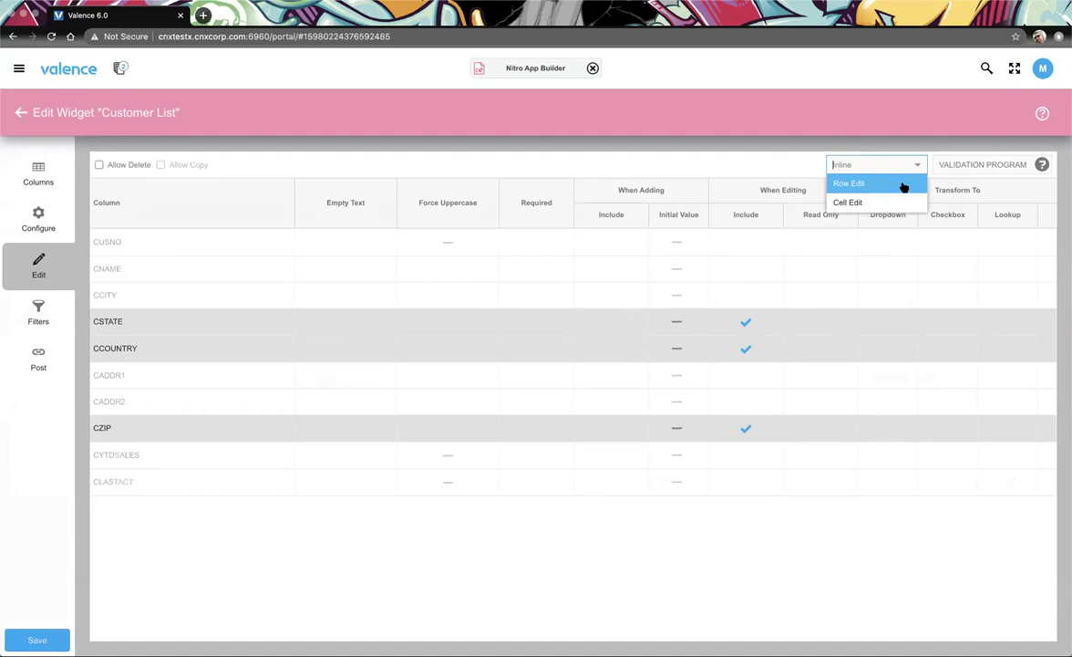
left_click(903, 187)
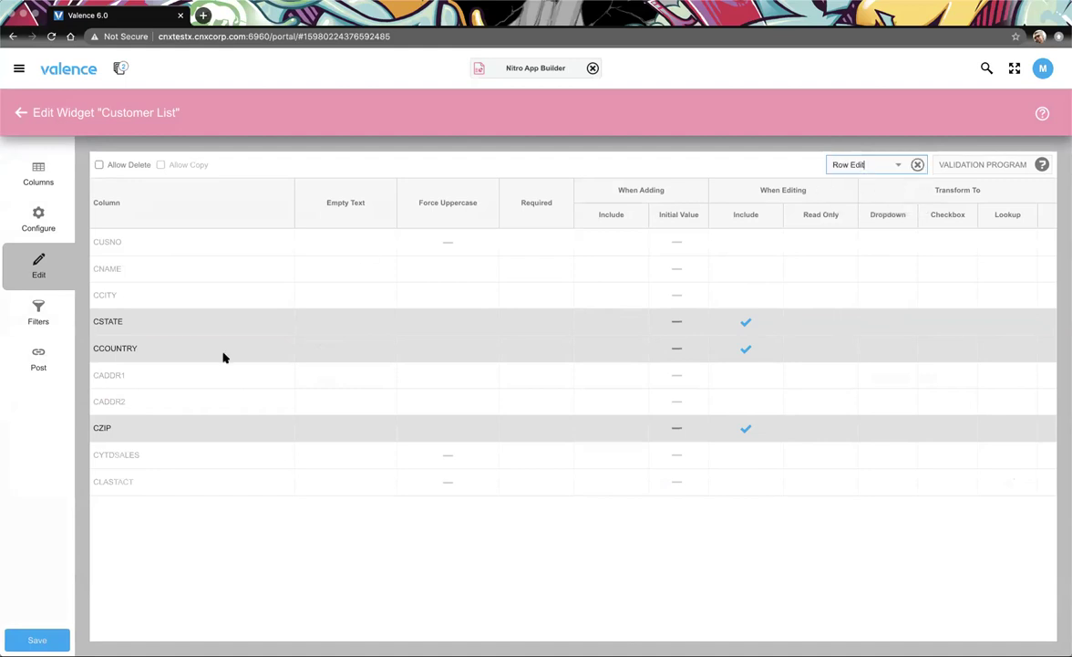
left_click(36, 639)
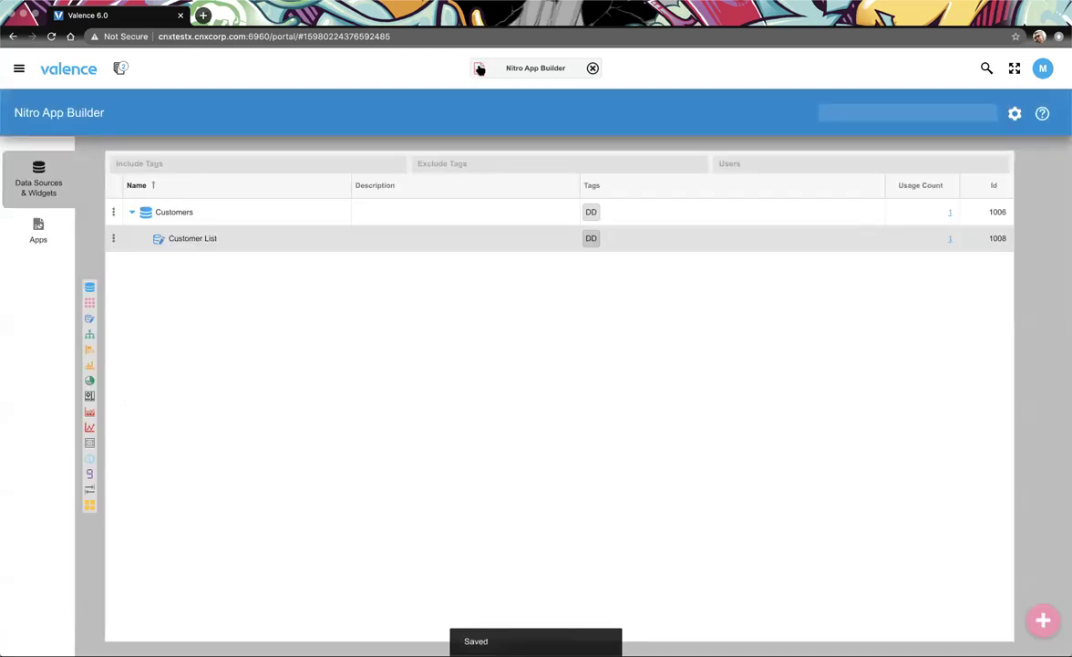
Reload the Customers app frame and start row editing on Lowe's of Chicago-Brickyard
left_click(478, 69)
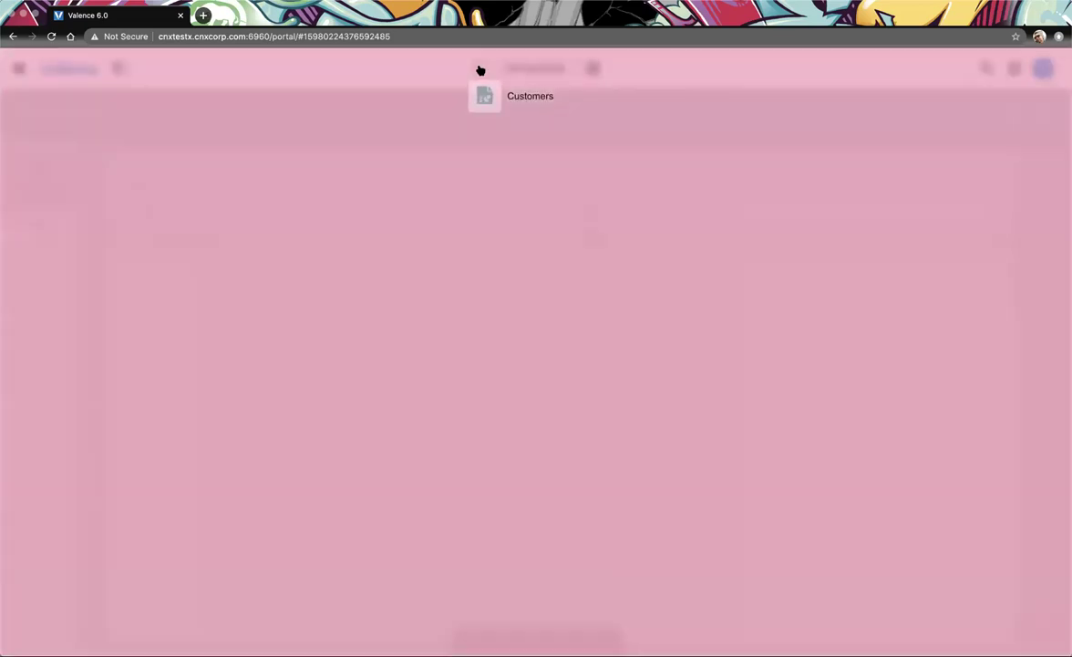
left_click(489, 99)
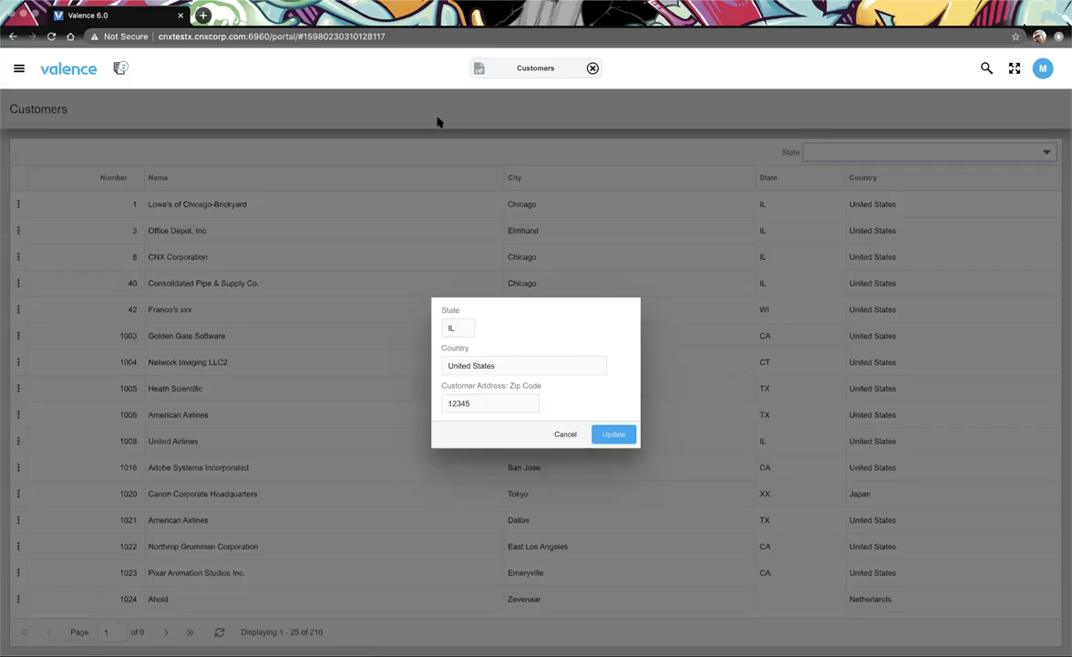
right_click(439, 116)
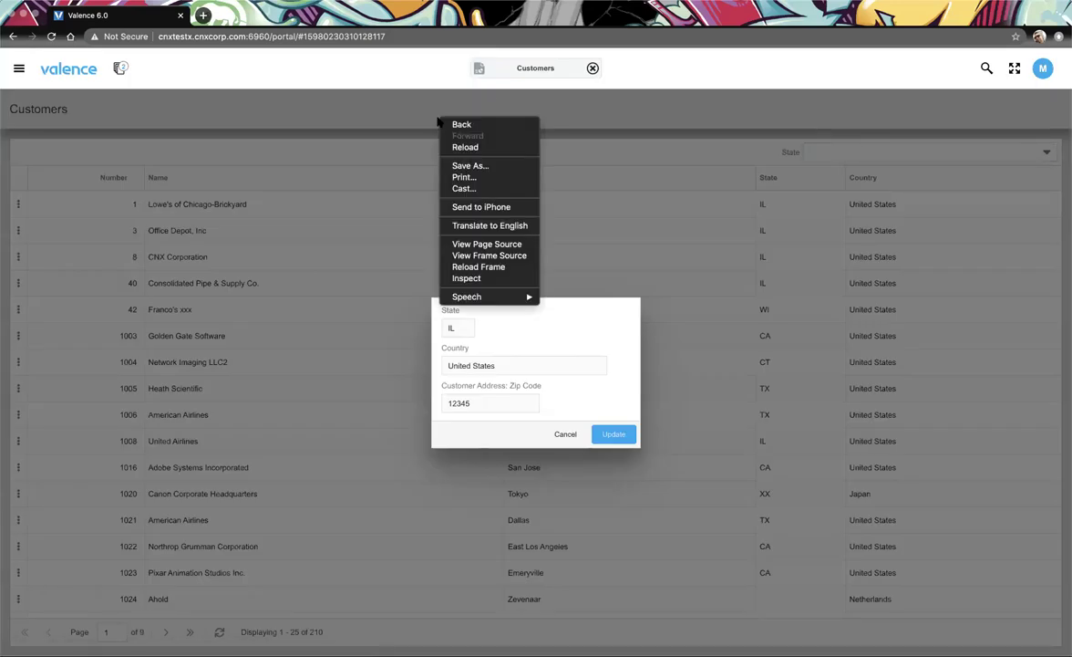
left_click(493, 267)
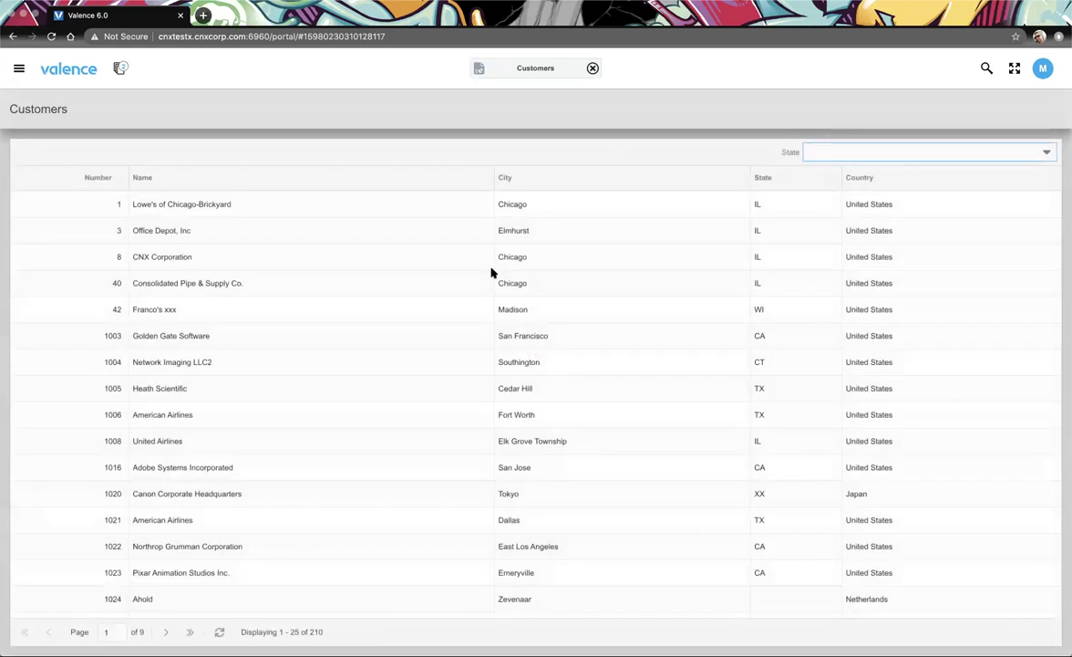
double_click(402, 211)
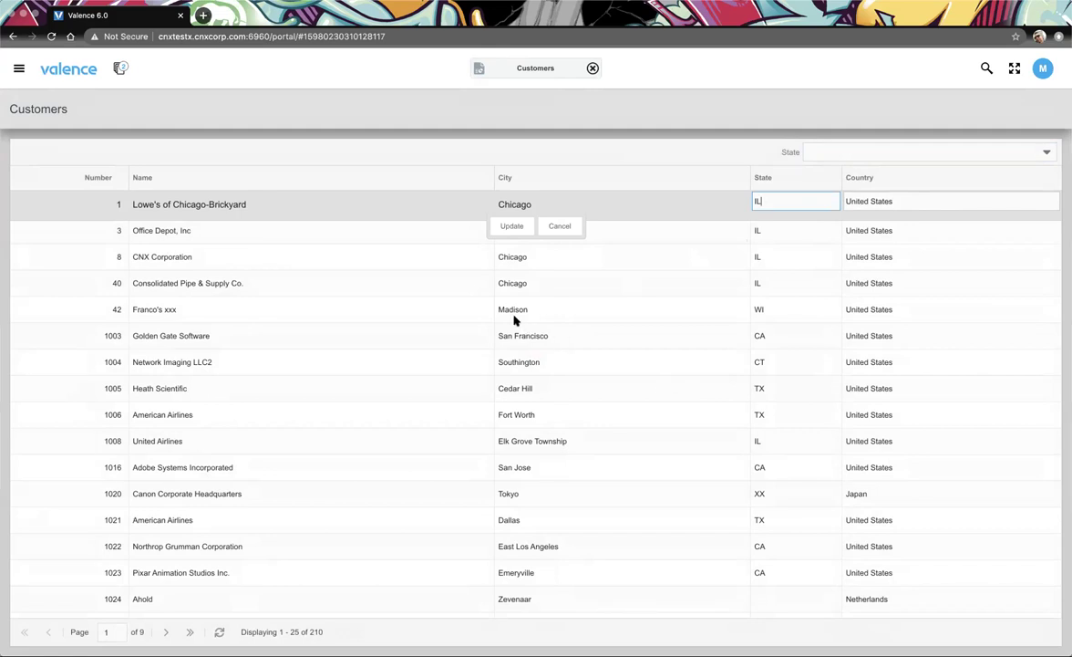
Cancel the open row editor and the CNX Corporation row edits
left_click(565, 227)
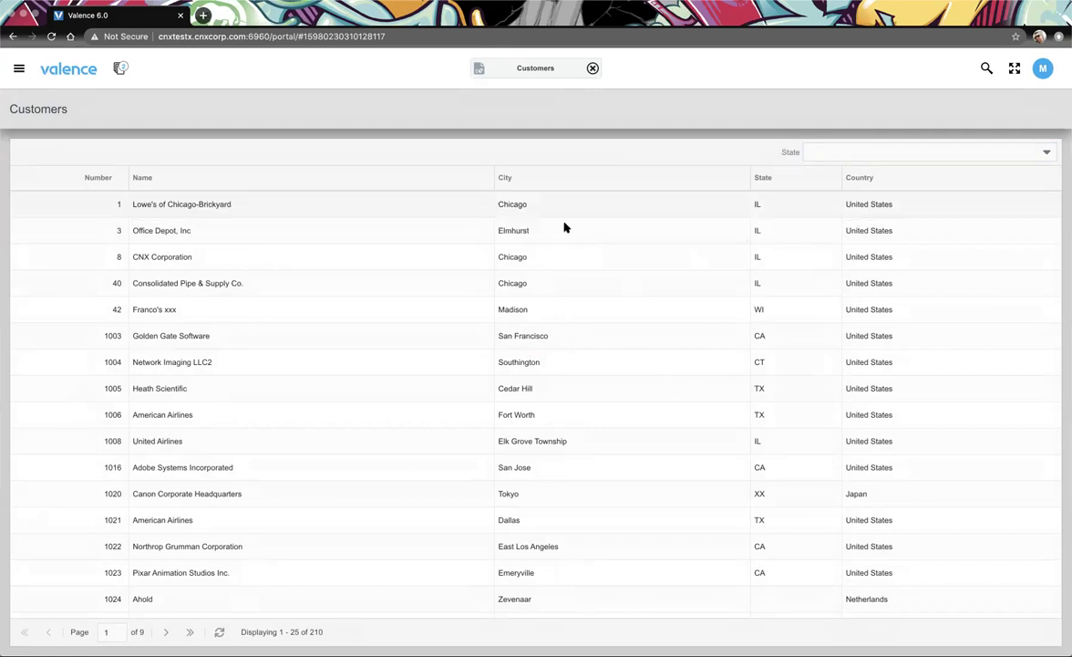
double_click(292, 266)
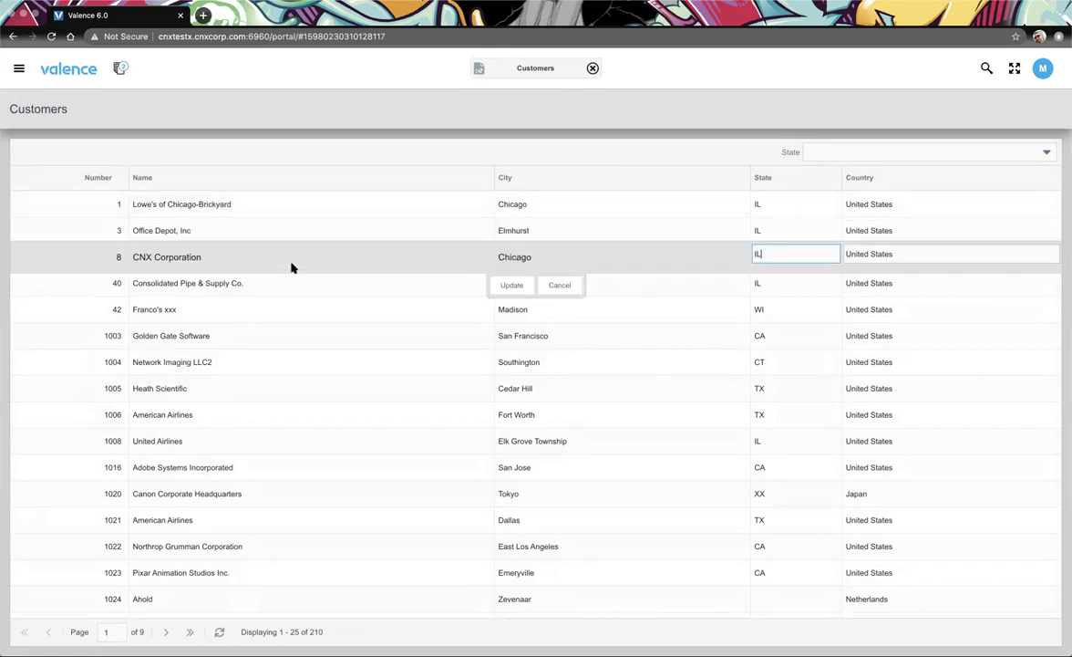
left_click(557, 284)
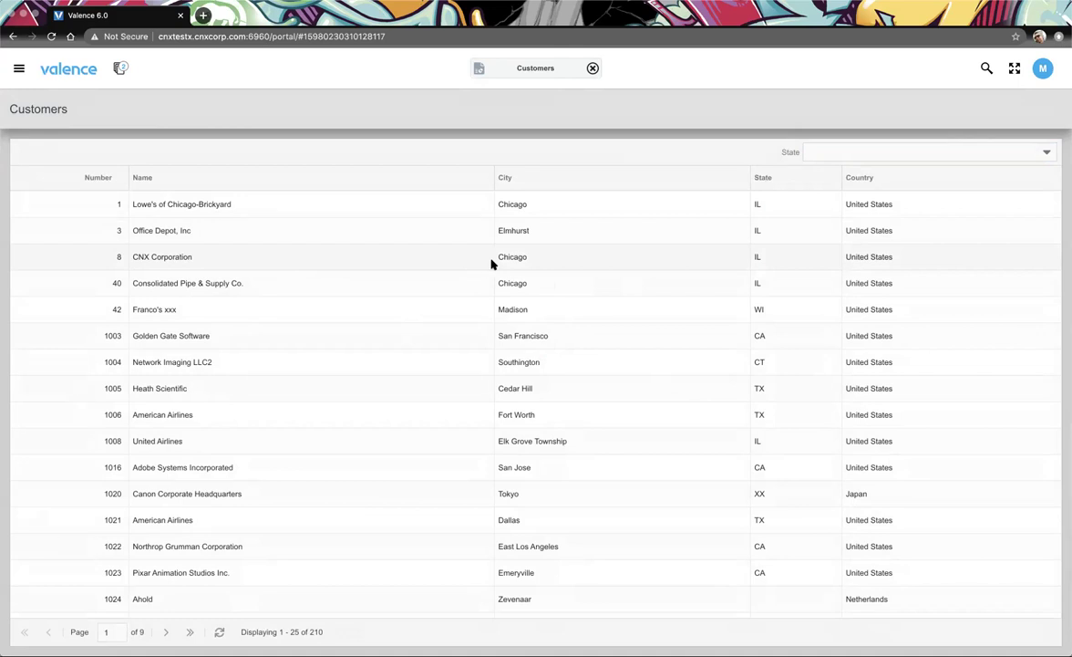
double_click(540, 258)
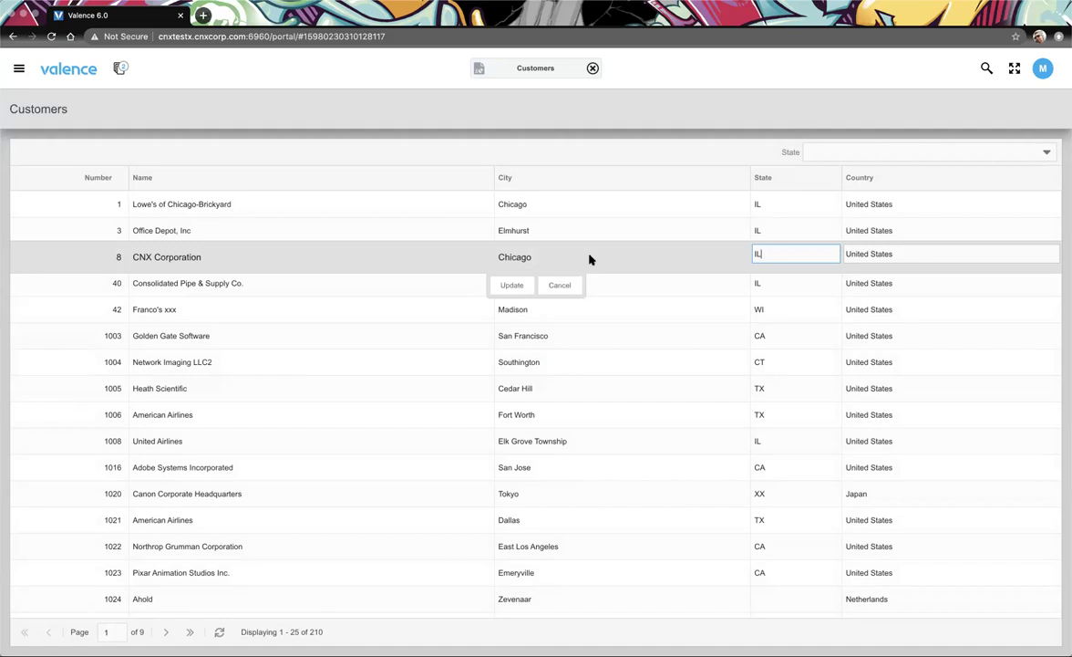
left_click(561, 285)
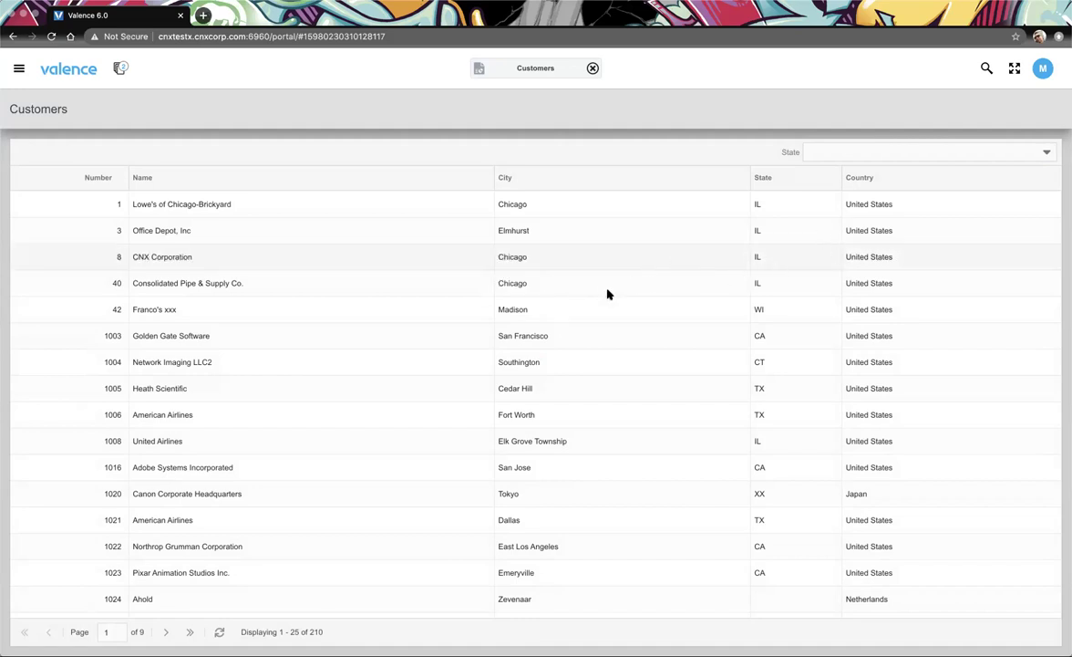
Change Franco's xxx State from WI to IL in its row and commit the update
double_click(597, 320)
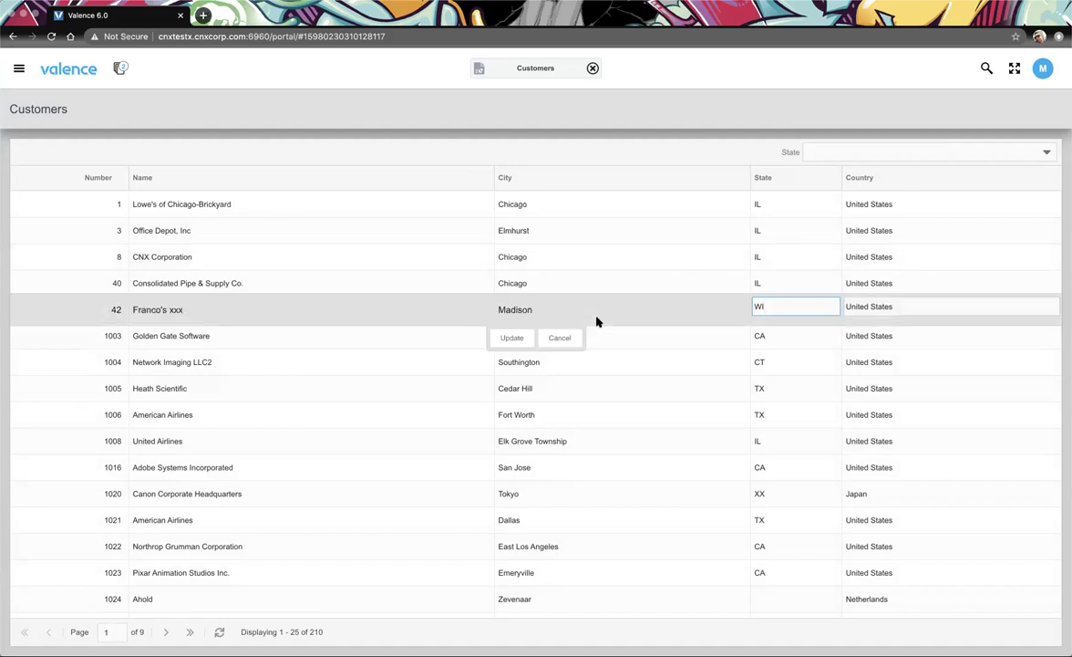
key("BackSpace")
key("BackSpace")
type("IL")
key("Return")
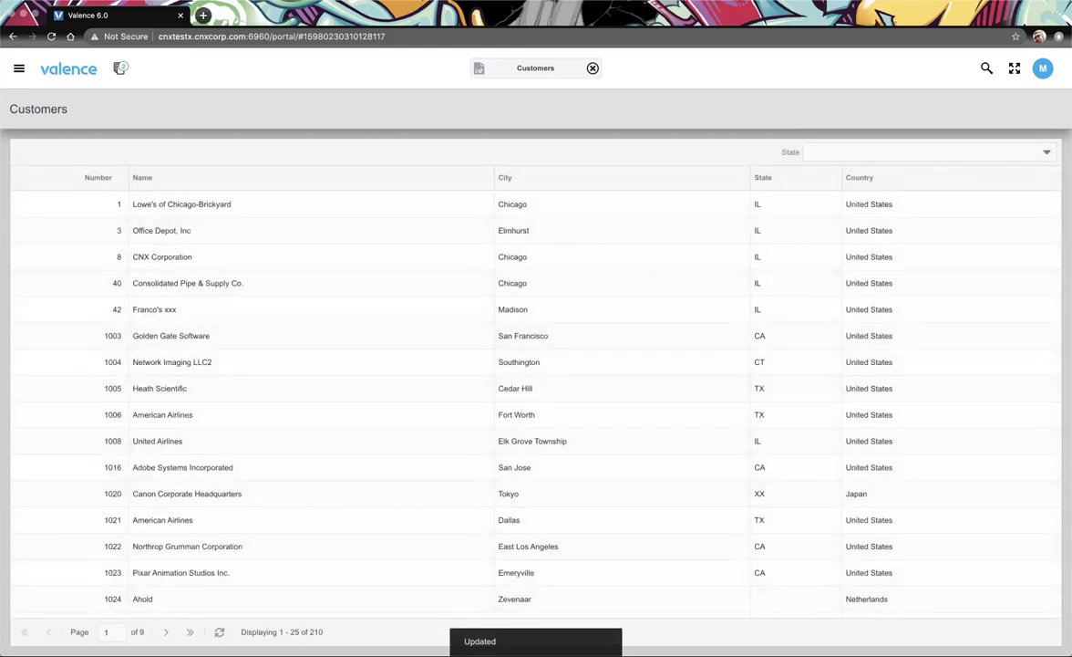
In Nitro App Builder, switch the Customer List edit mode from Row Edit to Cell Edit
left_click(479, 68)
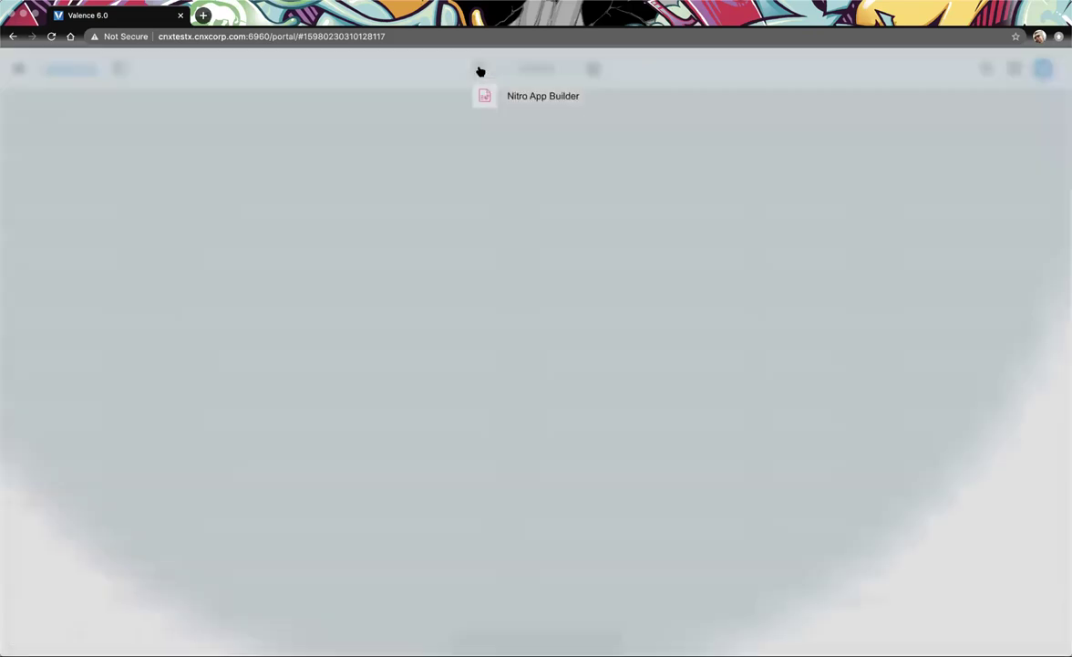
left_click(482, 99)
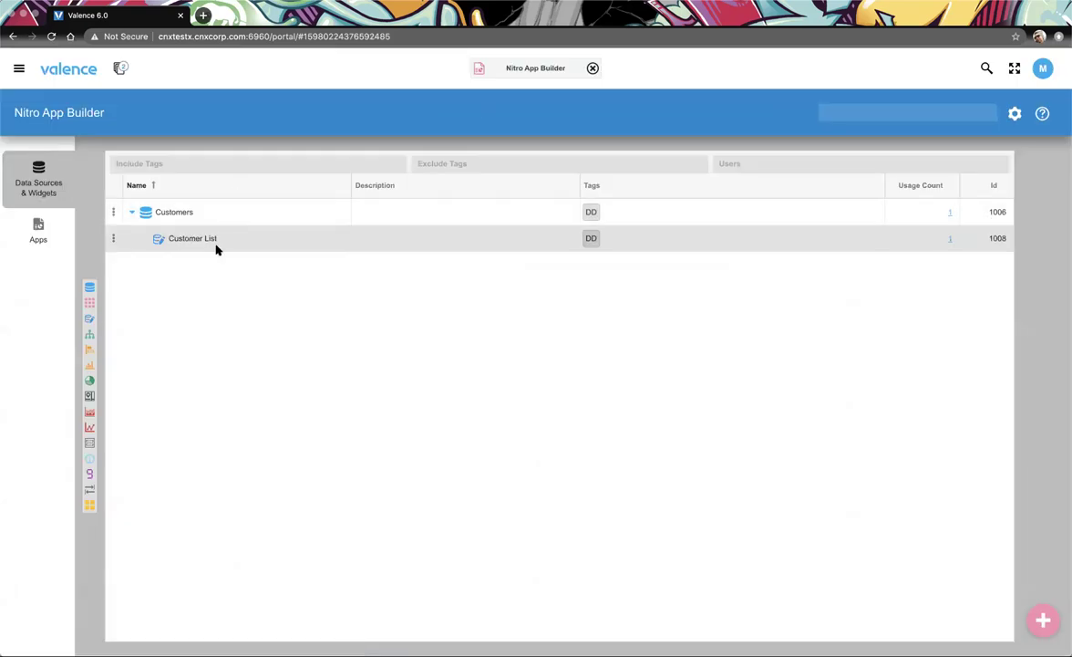
left_click(216, 244)
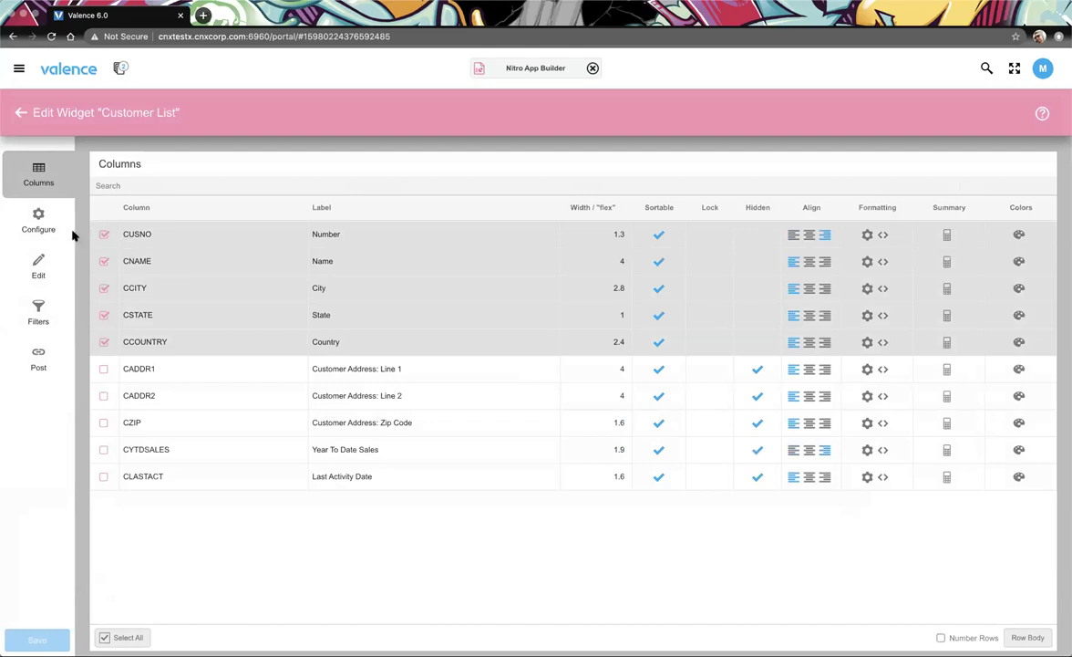
left_click(41, 223)
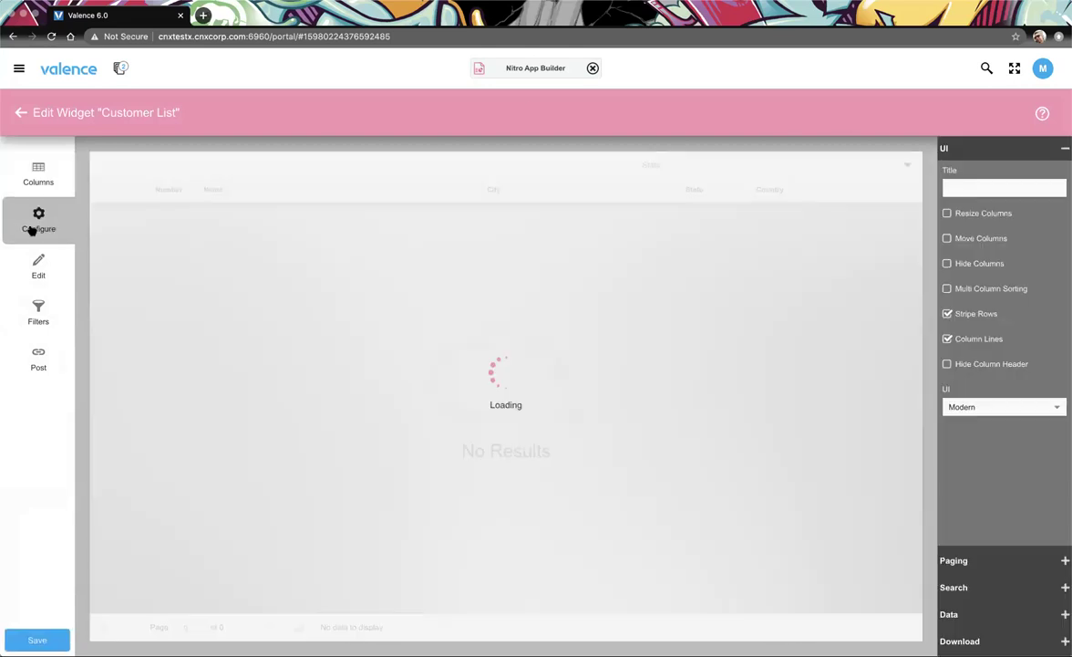
left_click(36, 211)
left_click(38, 269)
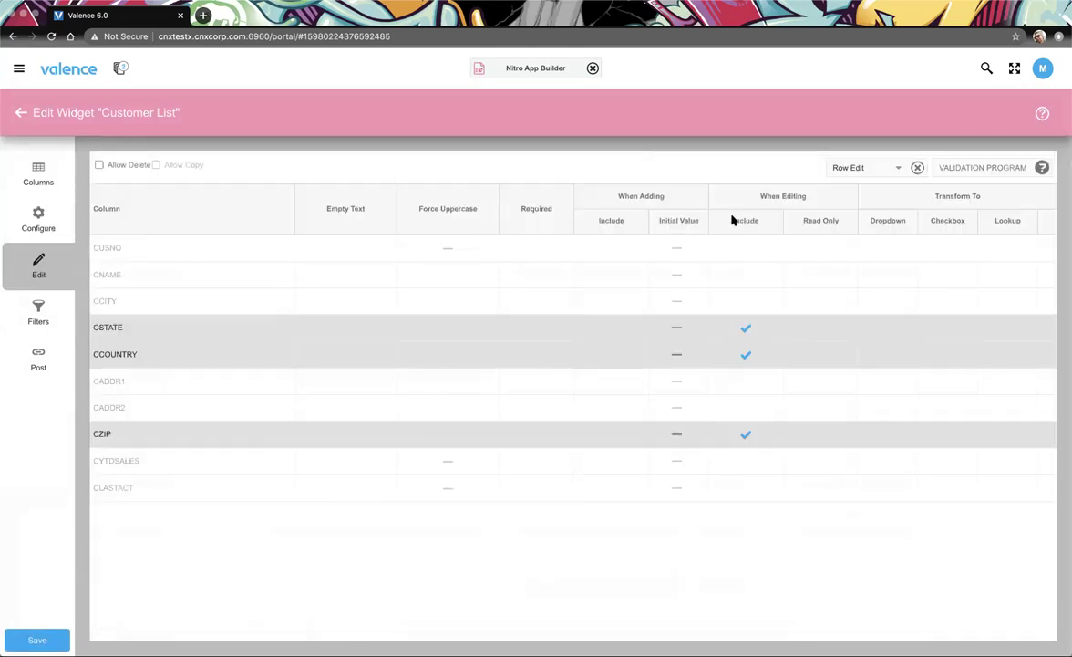
left_click(896, 167)
left_click(855, 207)
Save and confirm the Customer List widget, then return to the Customers app
left_click(50, 638)
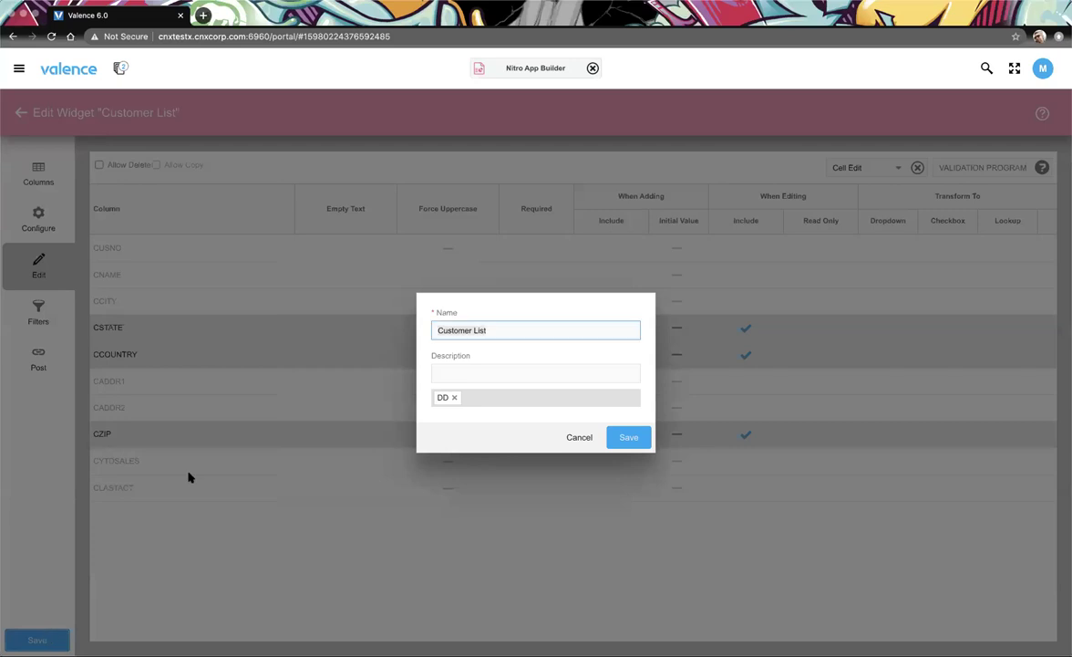
left_click(618, 437)
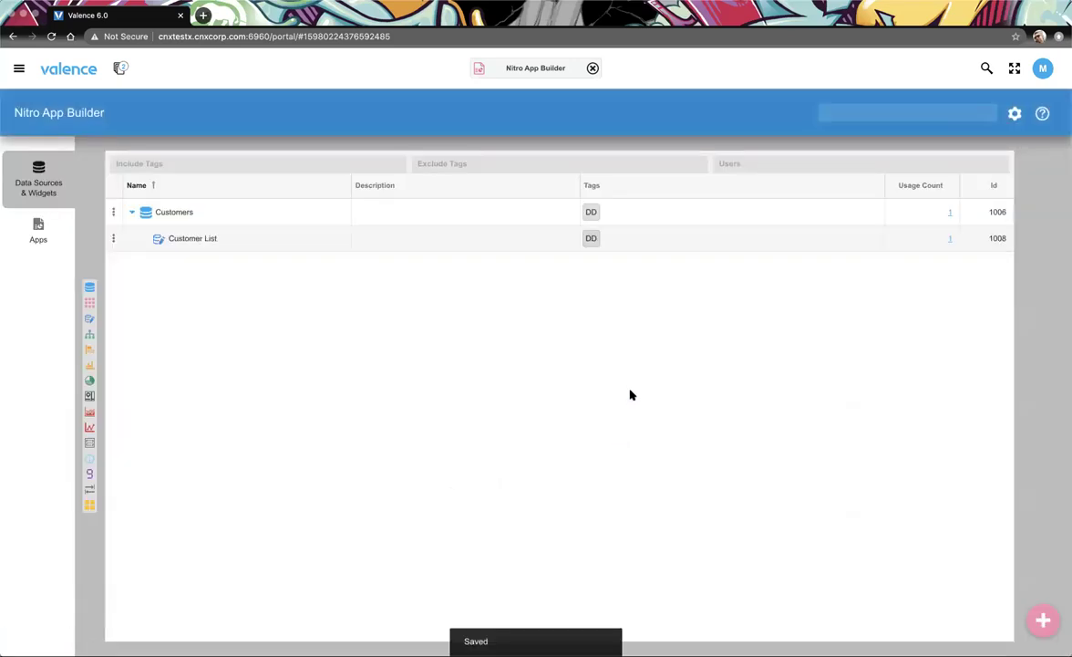
left_click_drag(478, 68, 483, 98)
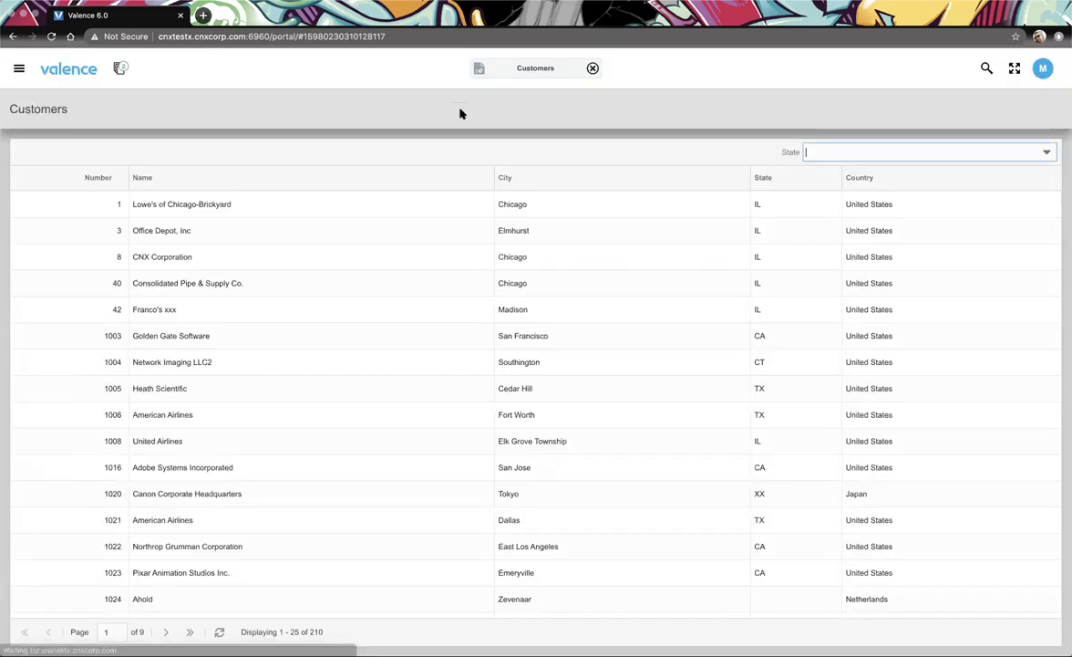
Reload the Customers frame and change Franco's xxx State cell from IL back to WI
right_click(364, 125)
left_click(376, 270)
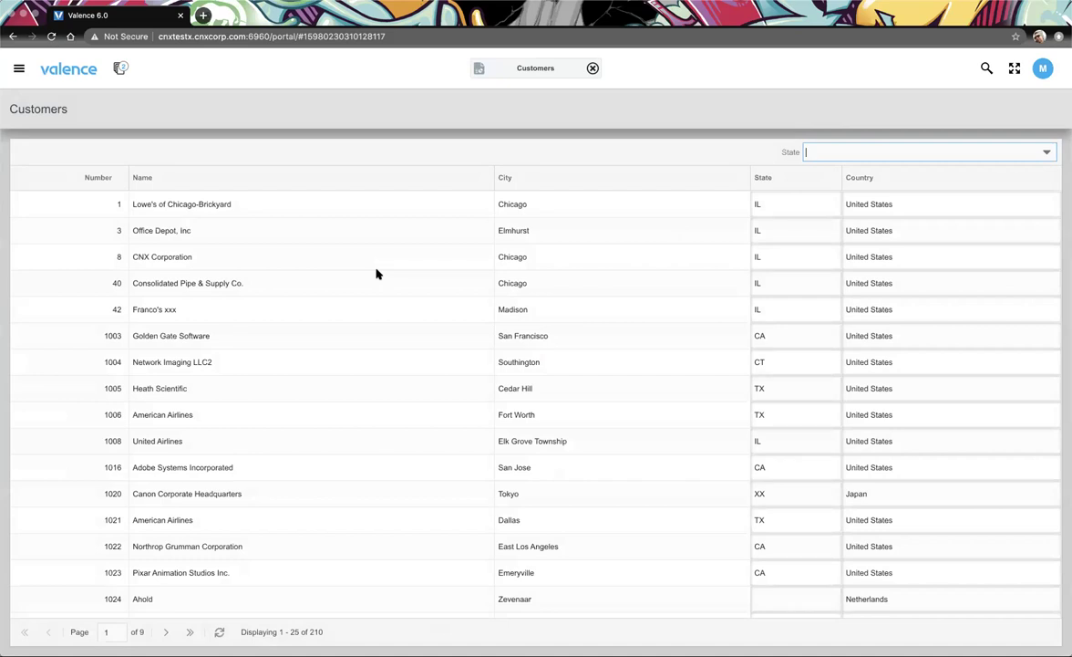
double_click(785, 211)
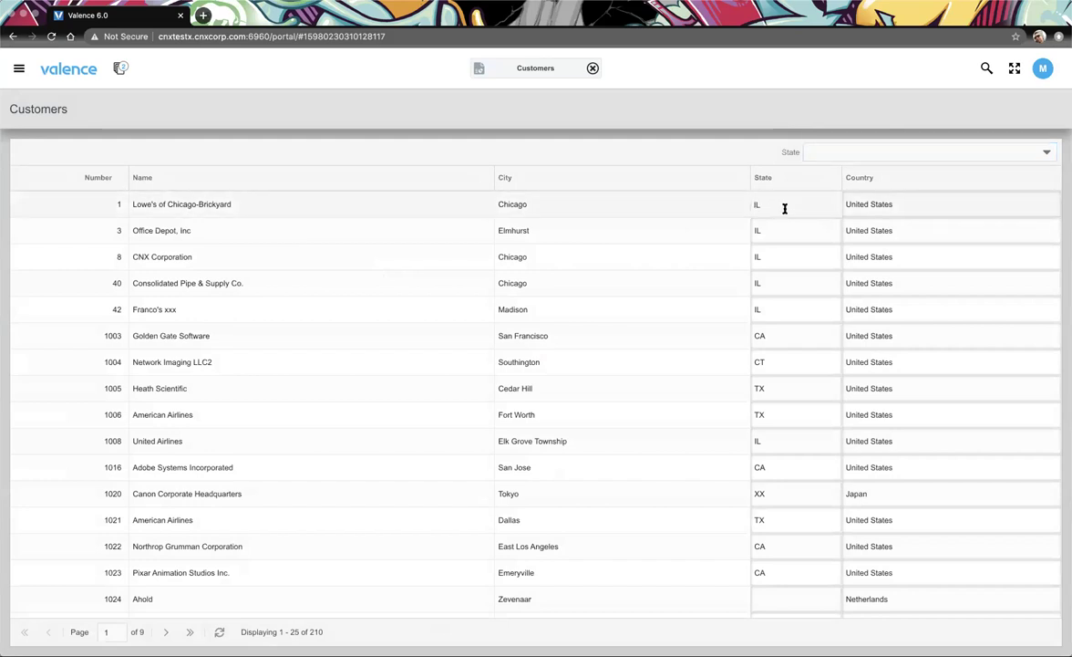
double_click(779, 302)
key("BackSpace")
key("BackSpace")
type("WI")
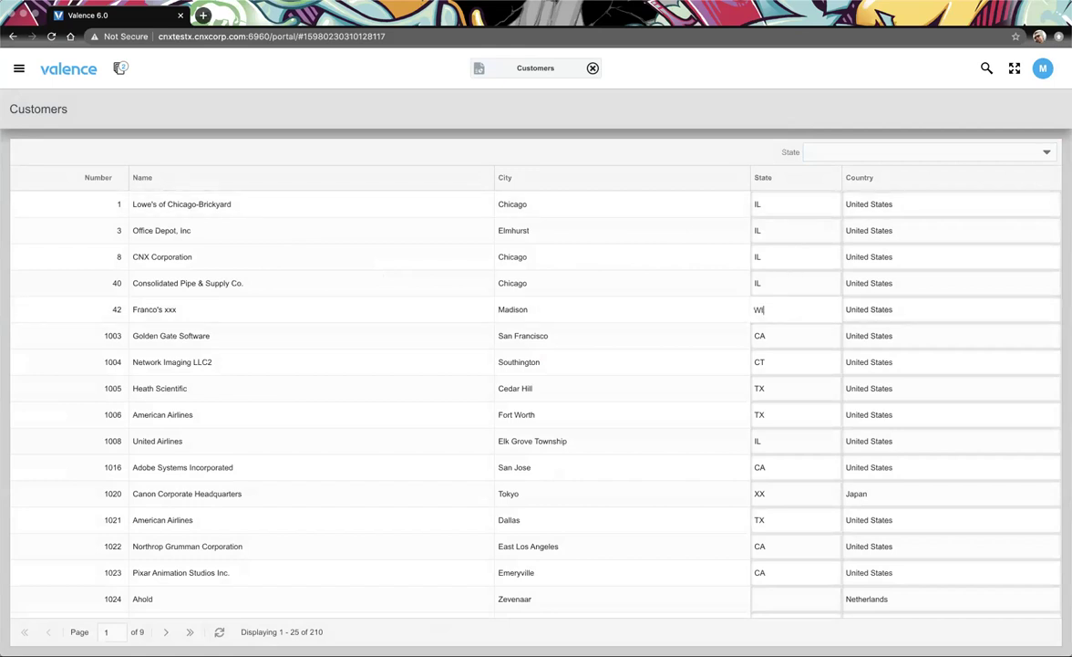
key("Return")
Switch from the Customers app to Nitro App Builder using the app switcher
left_click(480, 69)
left_click(485, 96)
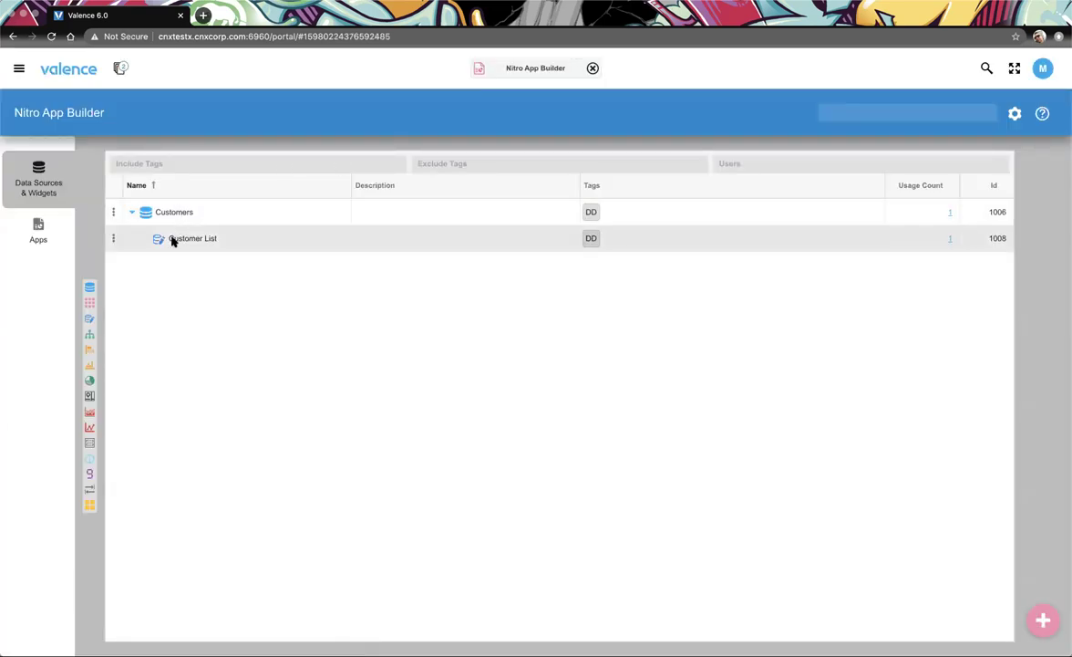